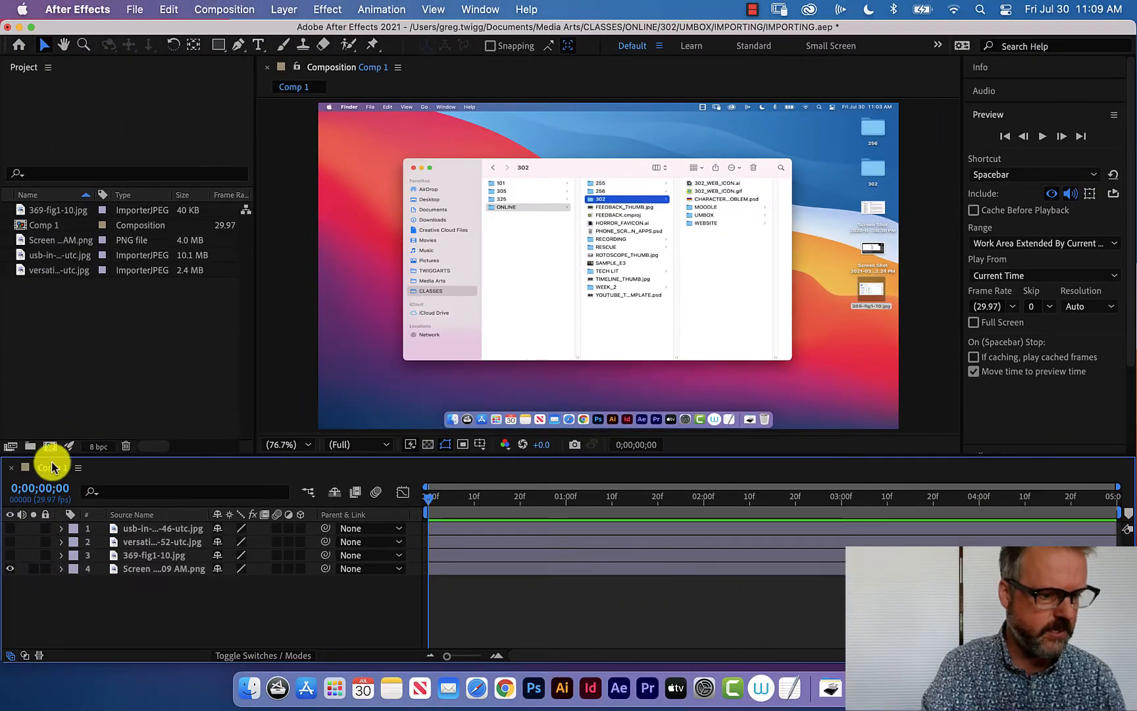
Close the Comp 1 timeline and delete all the items in the project, including the composition and the image files
{"action": "left_click", "coordinate": [11, 467]}
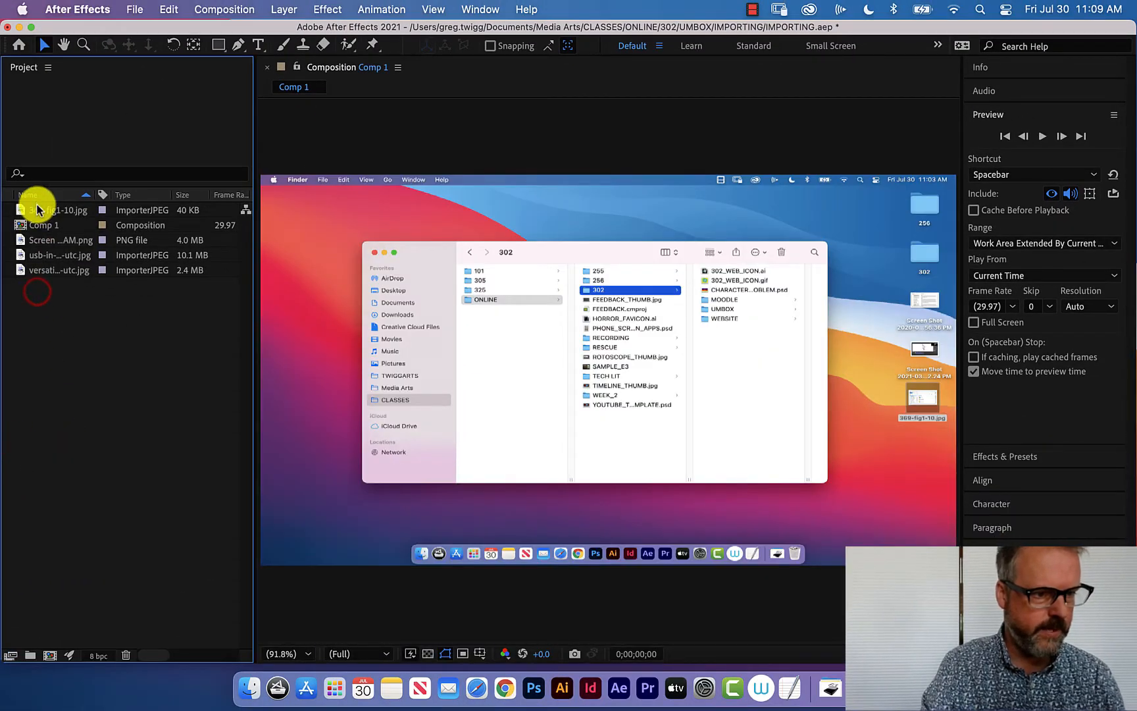
{"action": "left_click_drag", "start_coordinate": [21, 284], "coordinate": [18, 221]}
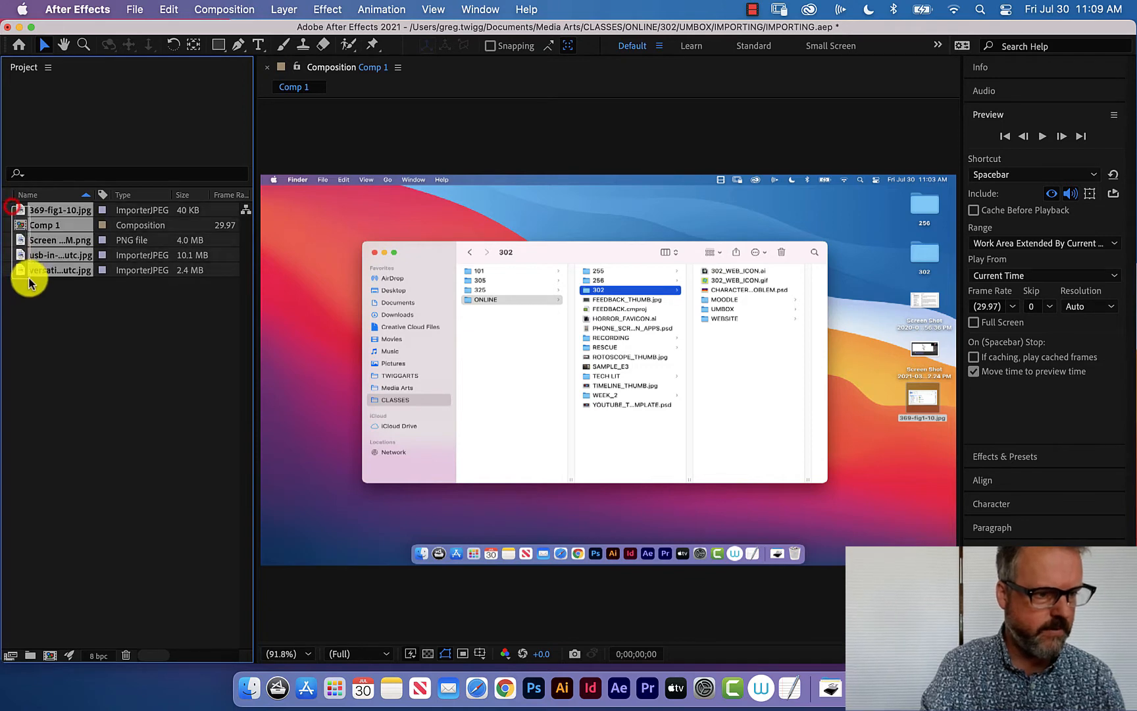
{"action": "key", "text": "Delete"}
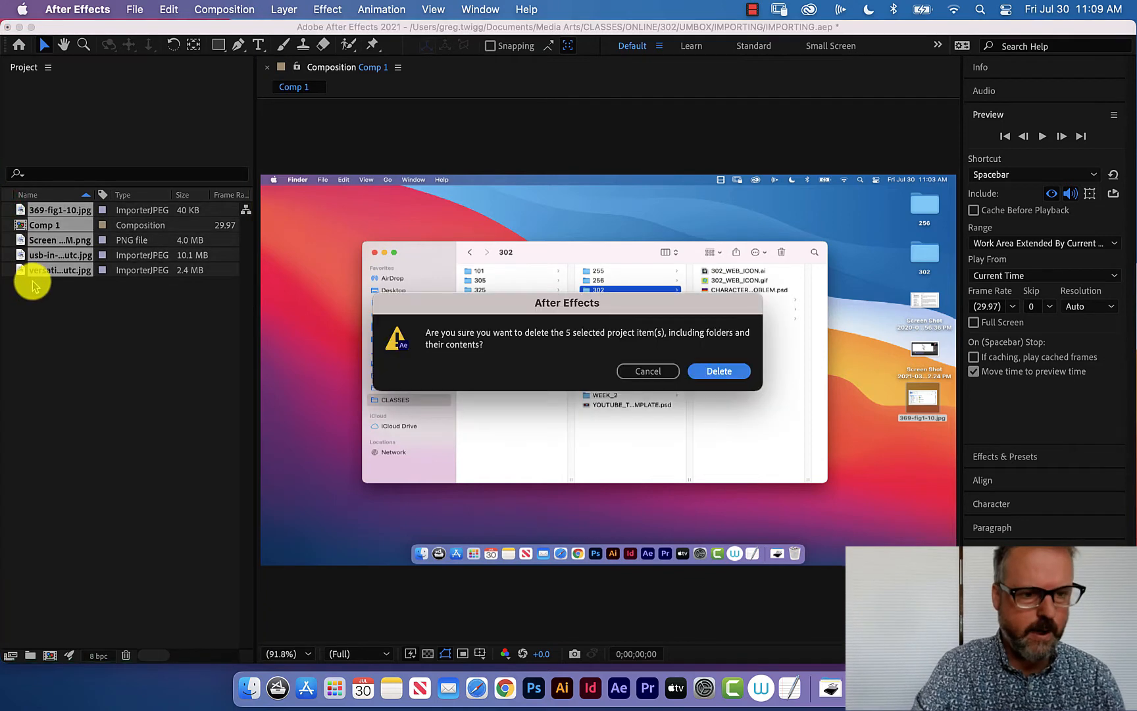
{"action": "left_click", "coordinate": [711, 372]}
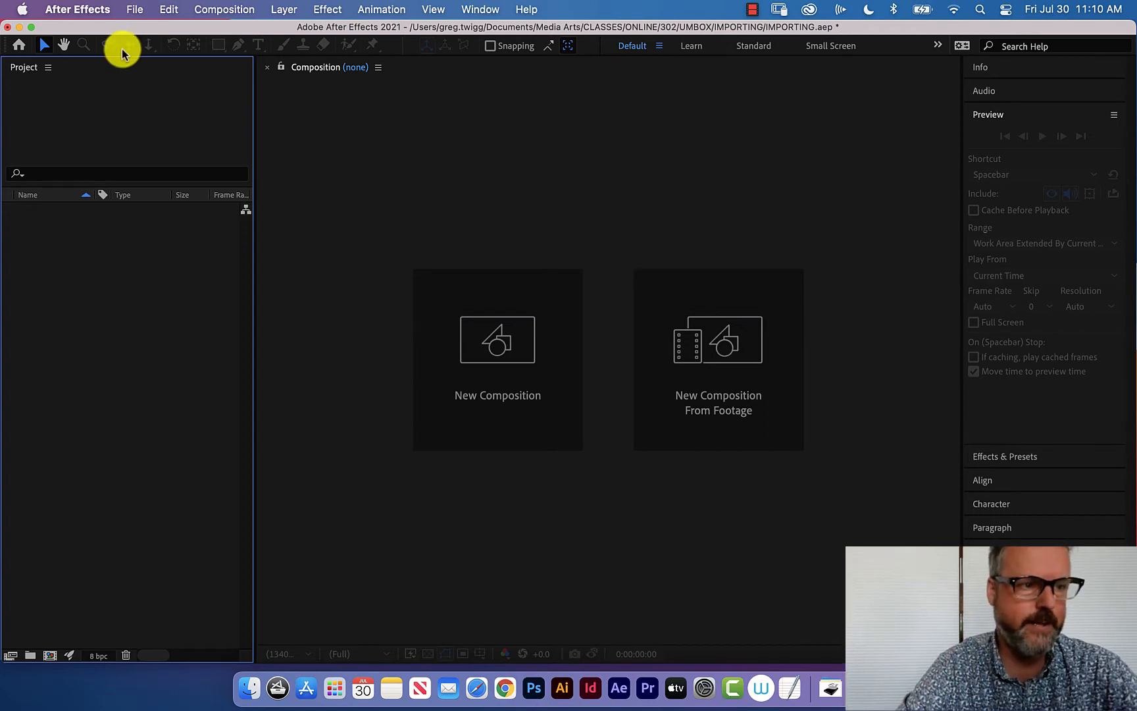
{"action": "left_click", "coordinate": [132, 9]}
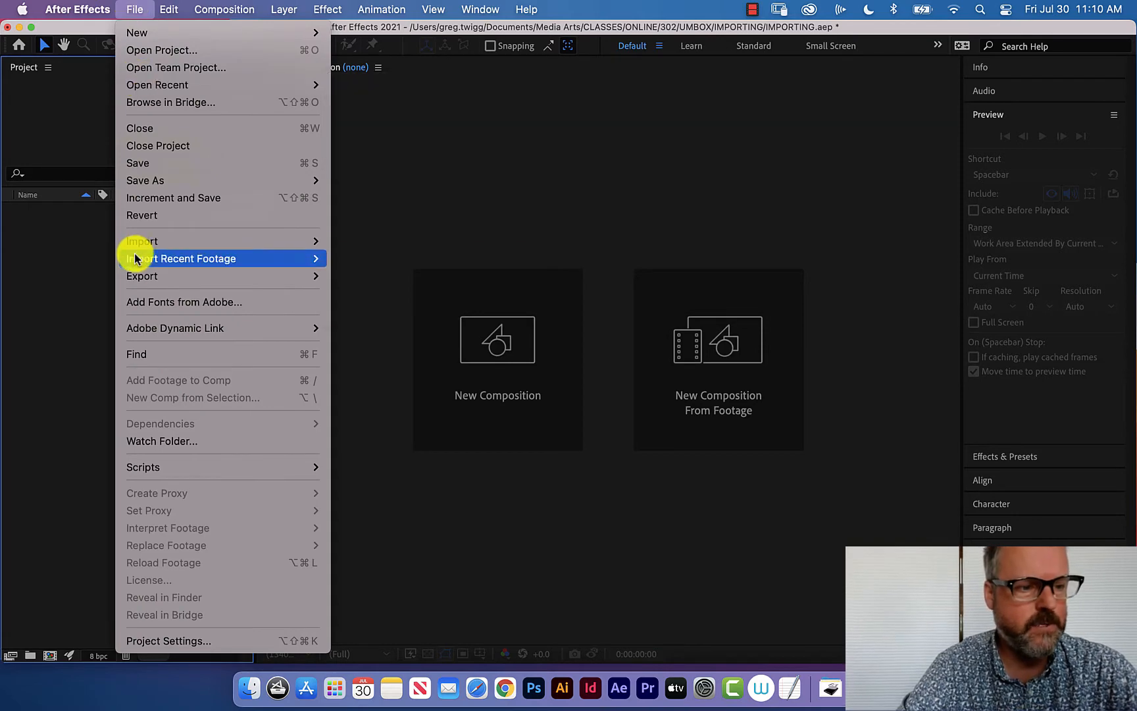
{"action": "mouse_move", "coordinate": [137, 244]}
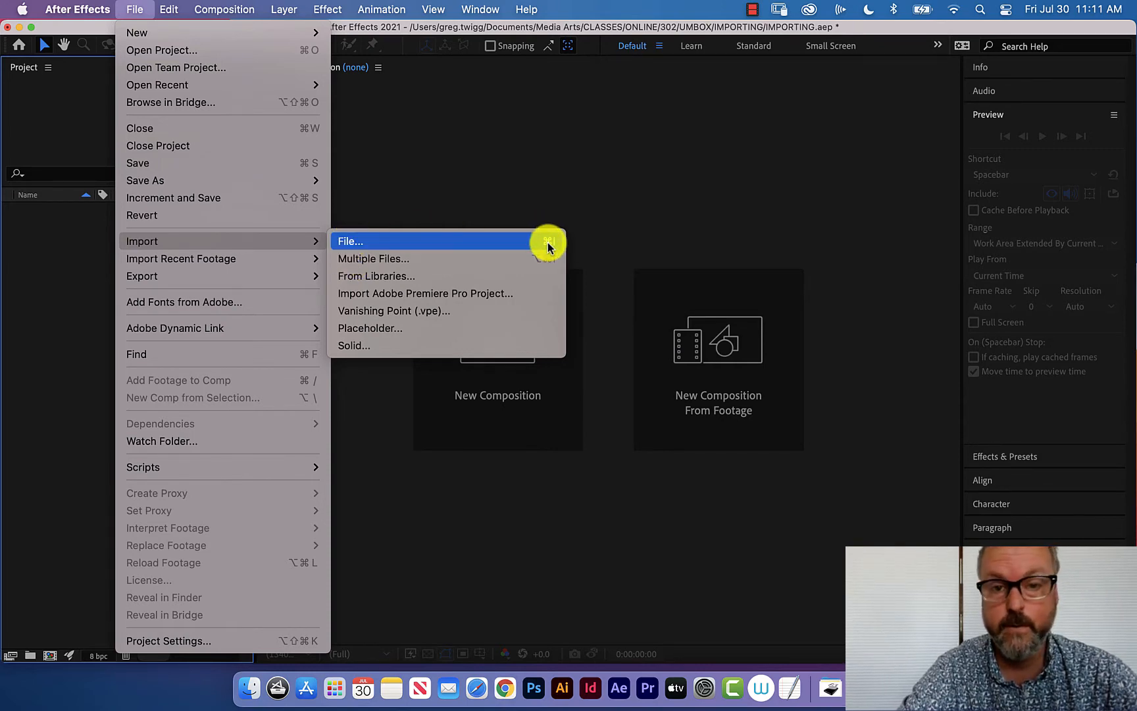
{"action": "left_click", "coordinate": [142, 12]}
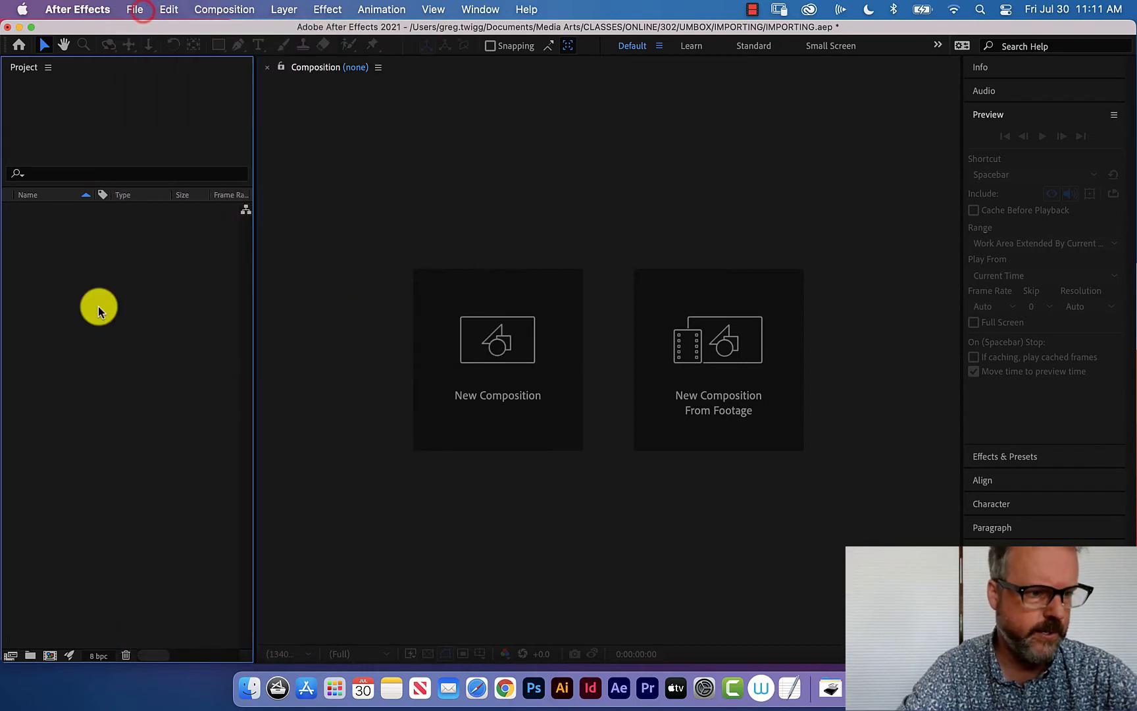
{"action": "right_click", "coordinate": [89, 273]}
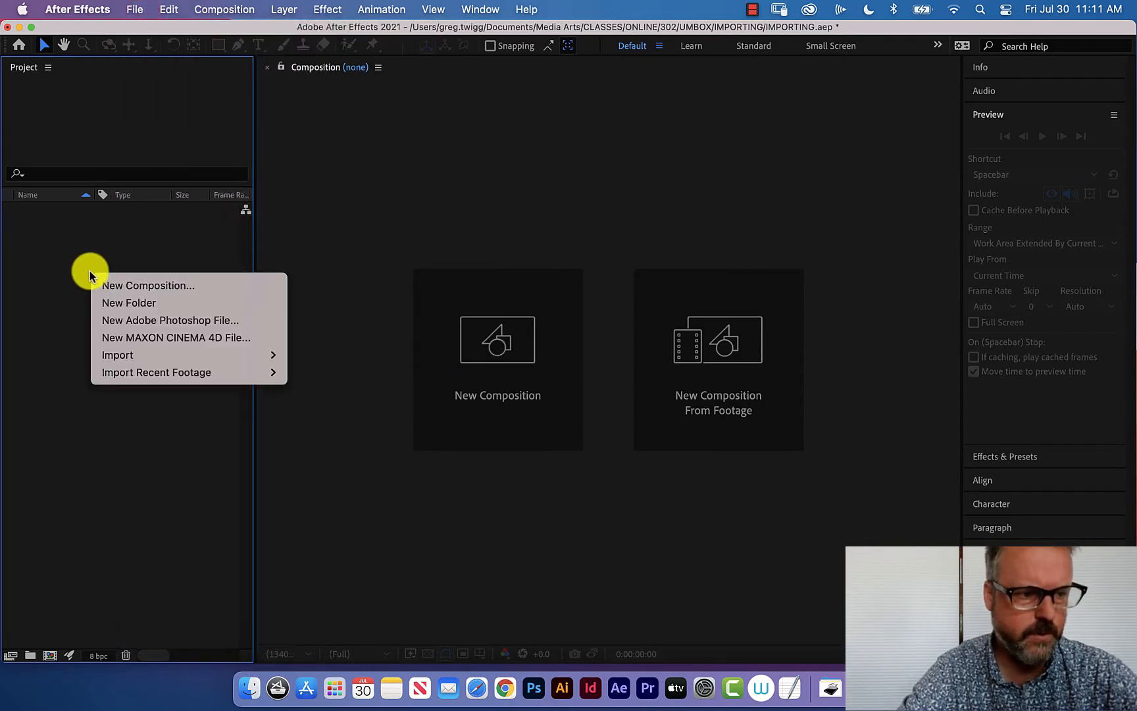
{"action": "mouse_move", "coordinate": [124, 358]}
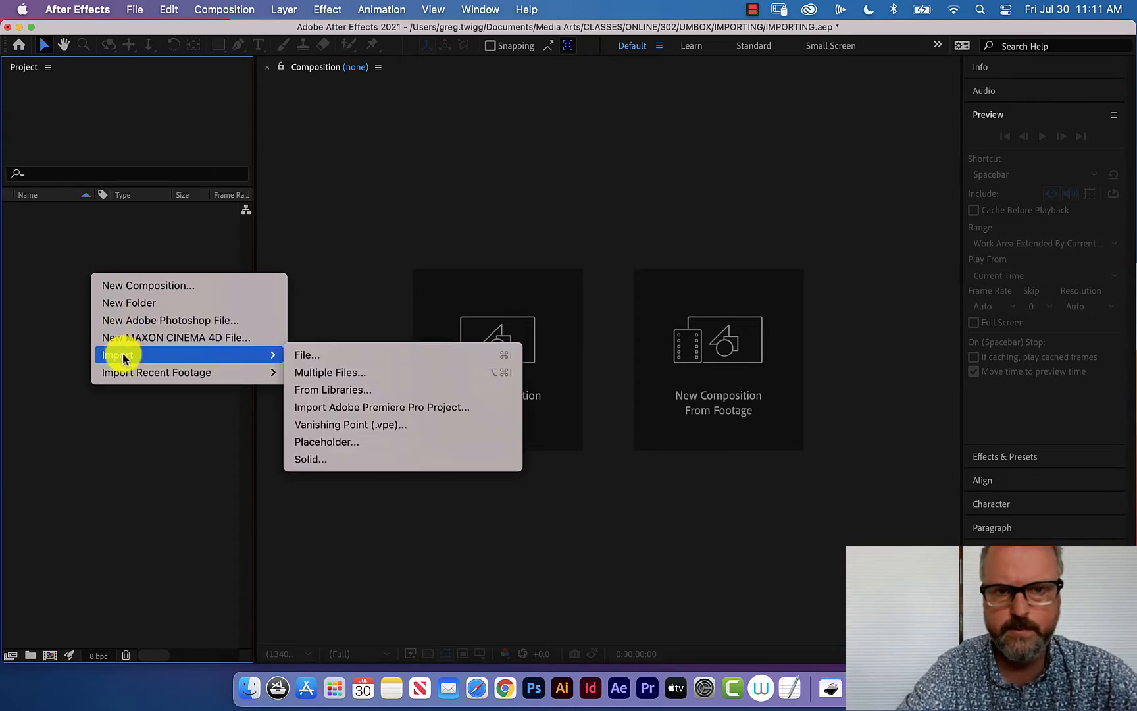
{"action": "left_click", "coordinate": [50, 276]}
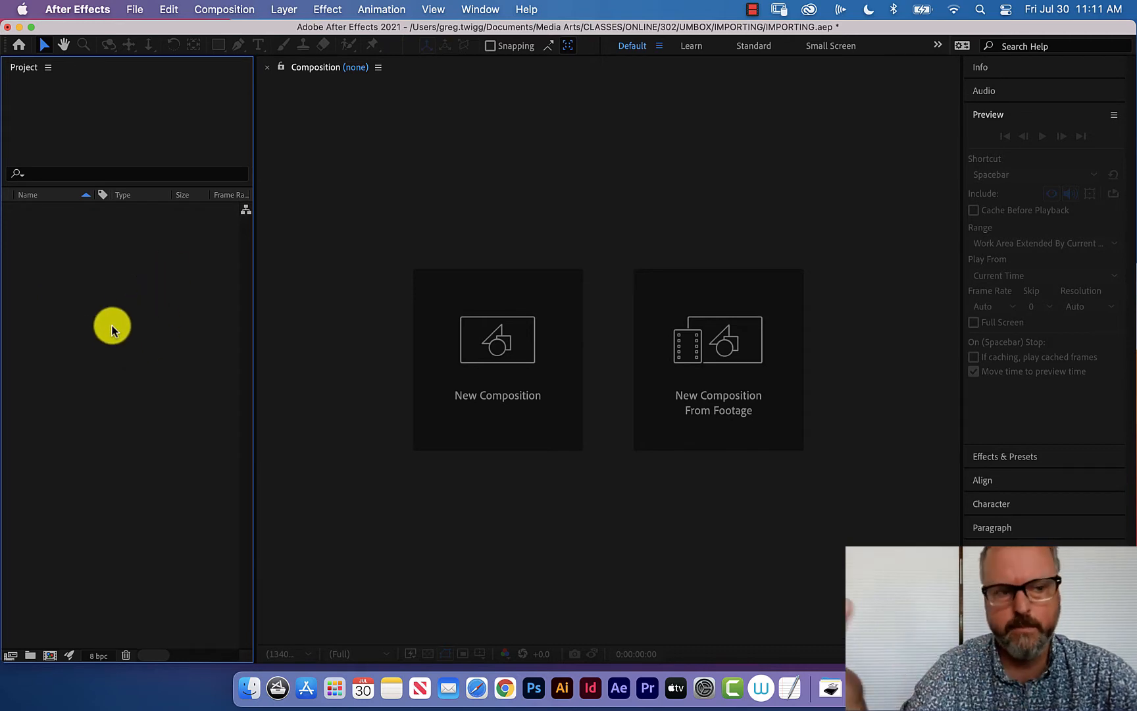
{"action": "left_click", "coordinate": [135, 9]}
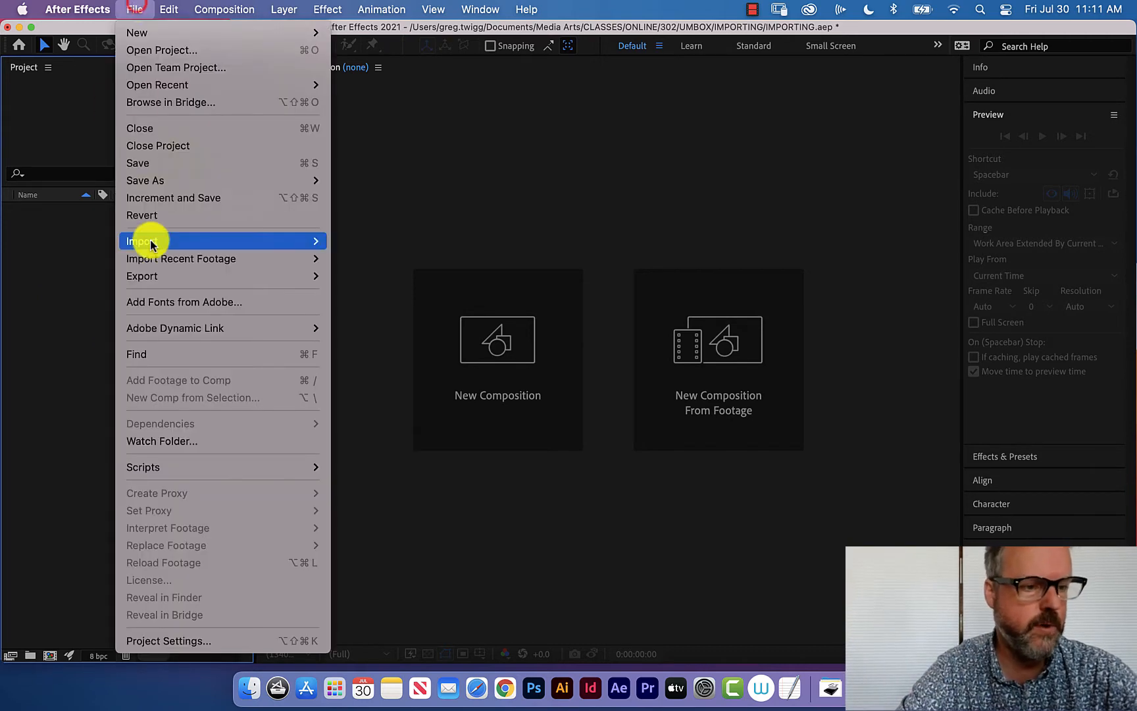
{"action": "mouse_move", "coordinate": [150, 238]}
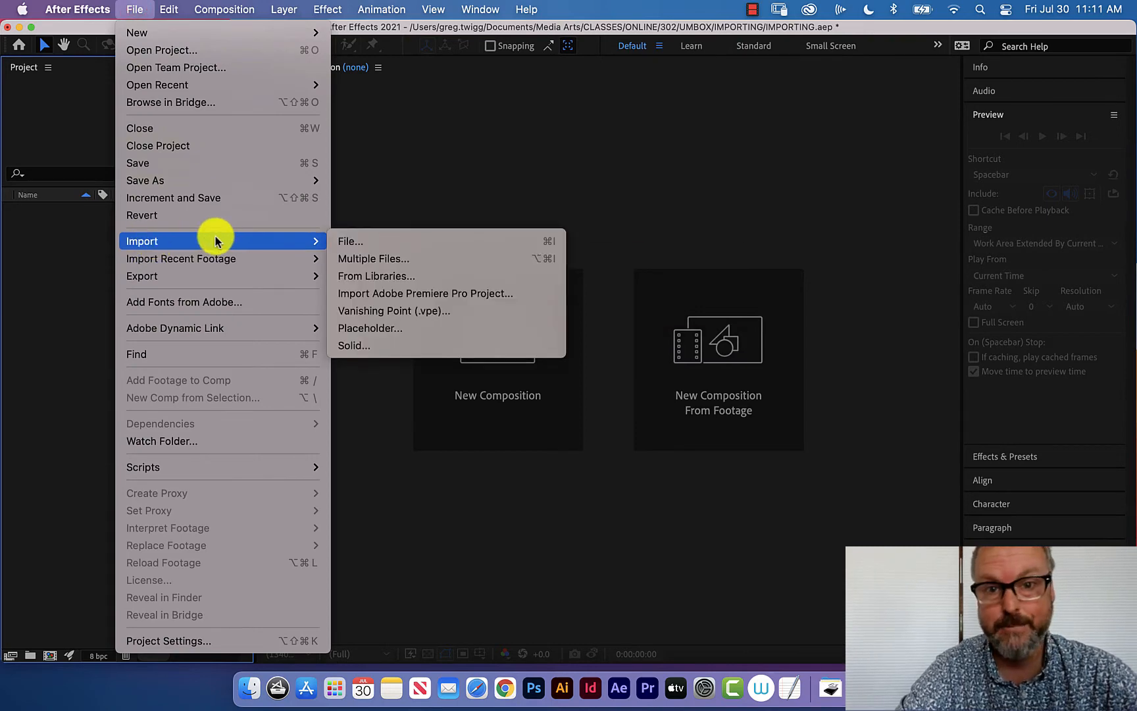
{"action": "left_click", "coordinate": [134, 10]}
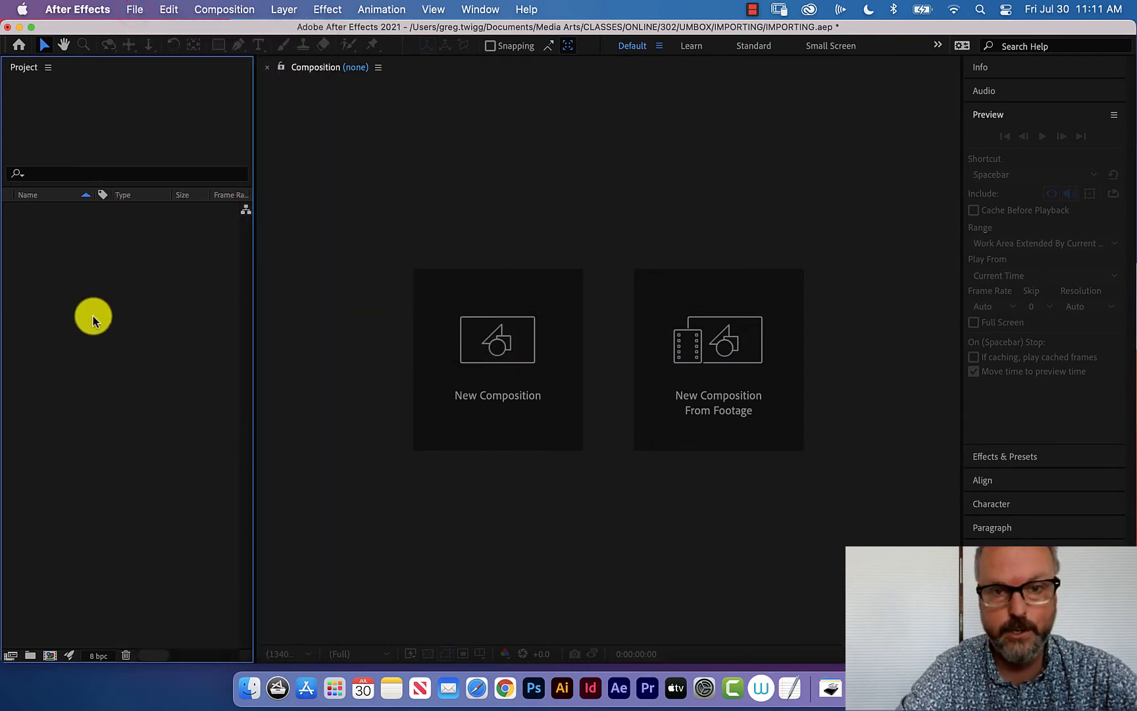
Start a file import, browse to the CLASSES/ONLINE/302/UMBOX/IMPORTING folder, and enlarge the file dialog to show its contents
{"action": "left_click", "coordinate": [136, 9]}
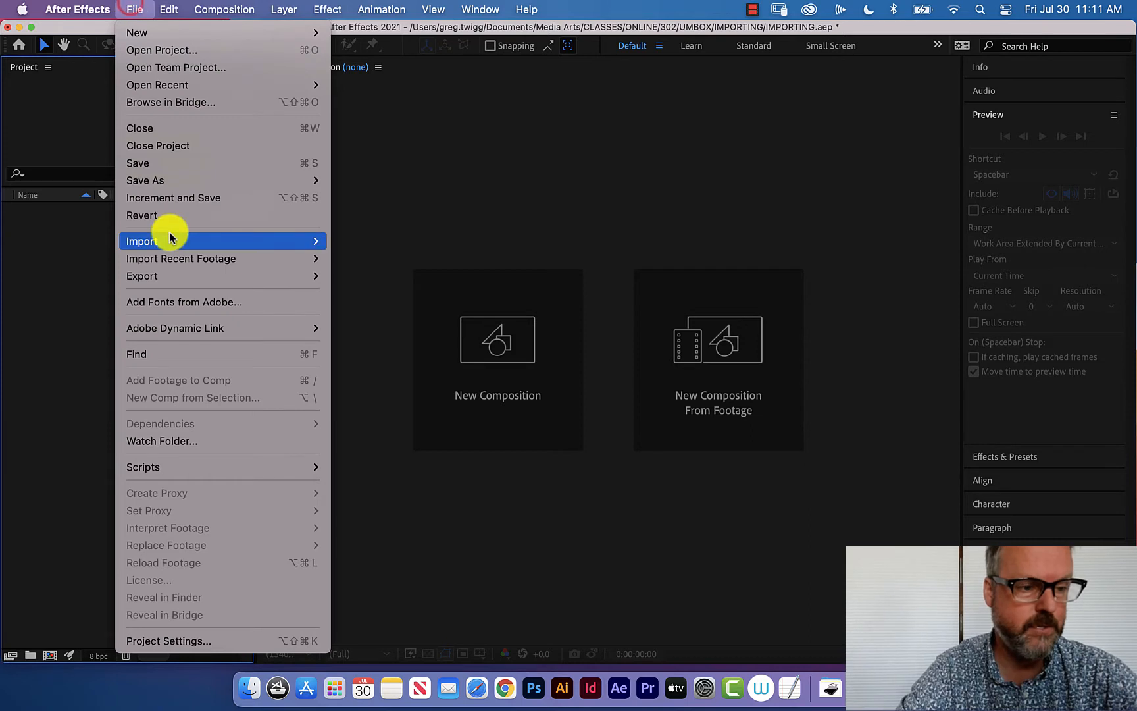
{"action": "mouse_move", "coordinate": [170, 240]}
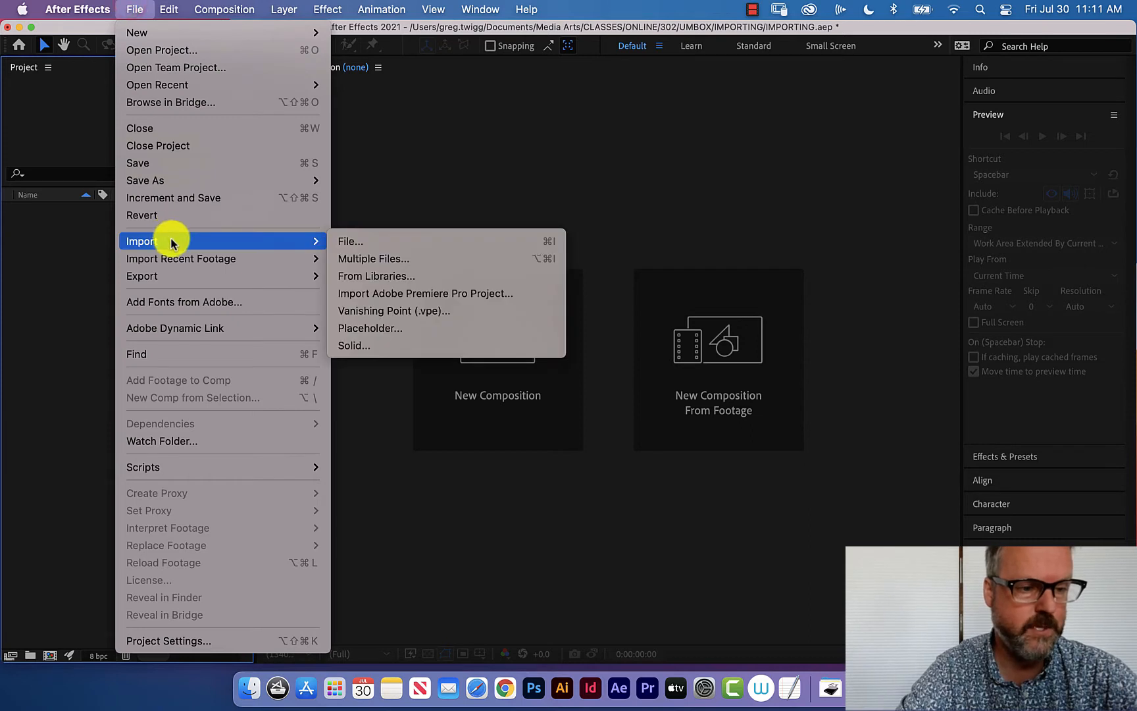
{"action": "left_click", "coordinate": [348, 242]}
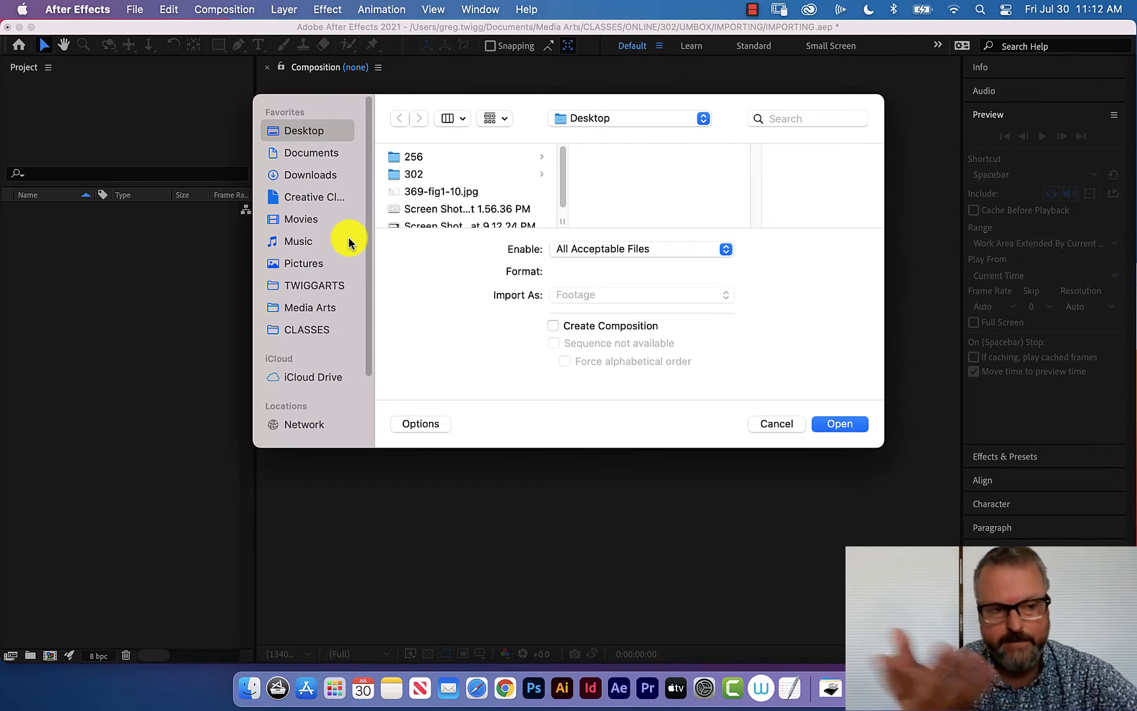
{"action": "left_click", "coordinate": [312, 329]}
{"action": "left_click", "coordinate": [413, 210]}
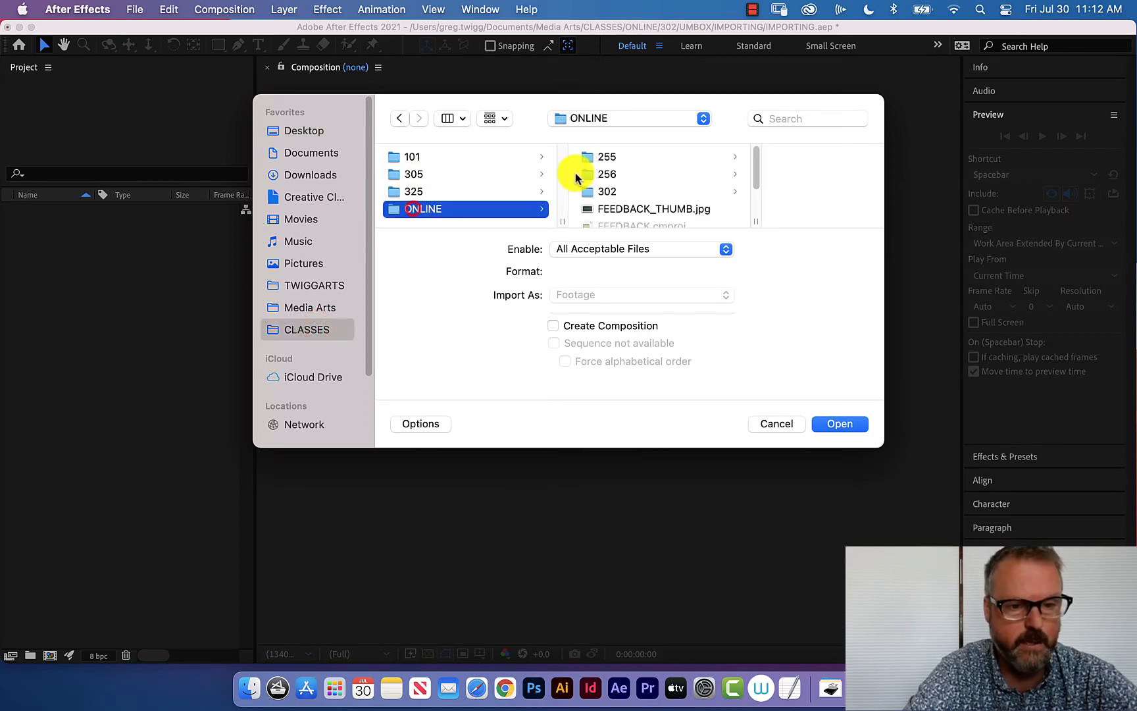
{"action": "left_click", "coordinate": [591, 190]}
{"action": "scroll", "coordinate": [760, 186], "scroll_direction": "down", "scroll_amount": 3}
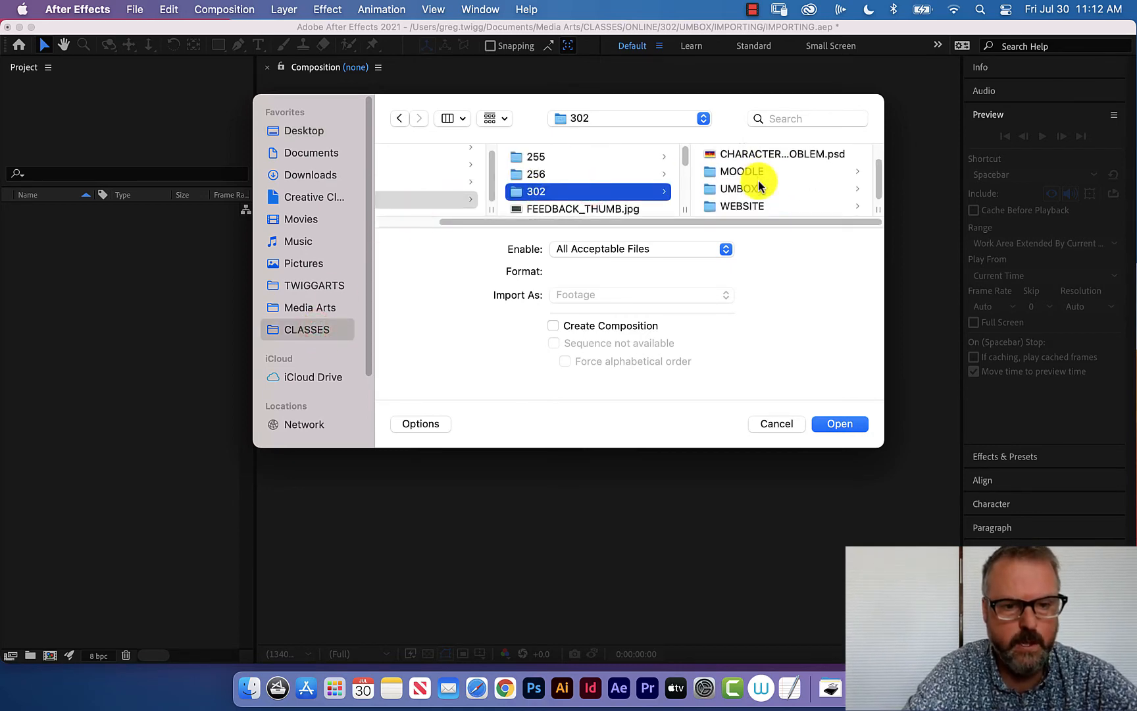
{"action": "left_click", "coordinate": [734, 180]}
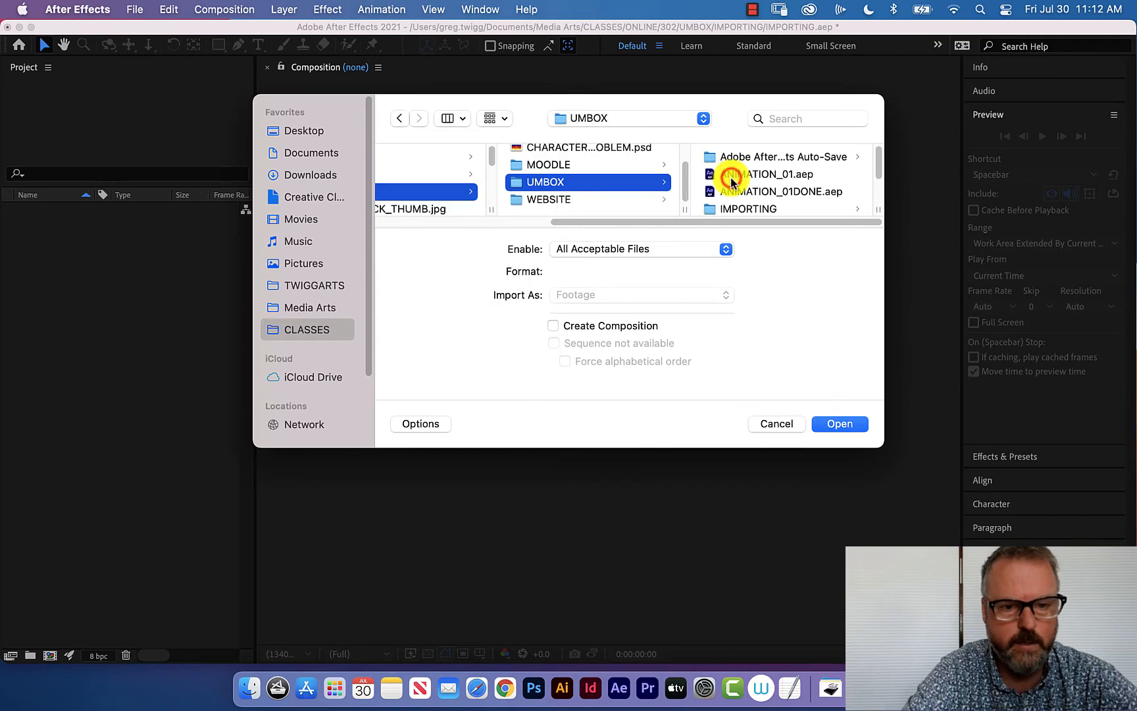
{"action": "left_click", "coordinate": [709, 209]}
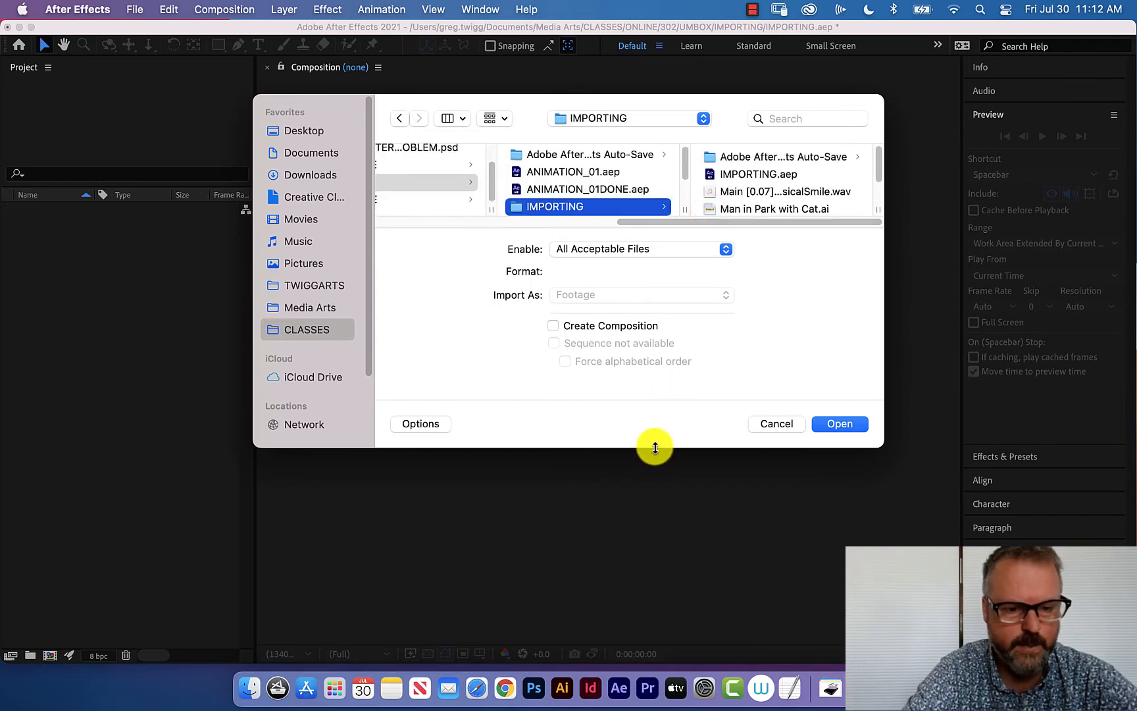
{"action": "left_click_drag", "start_coordinate": [653, 447], "coordinate": [647, 573]}
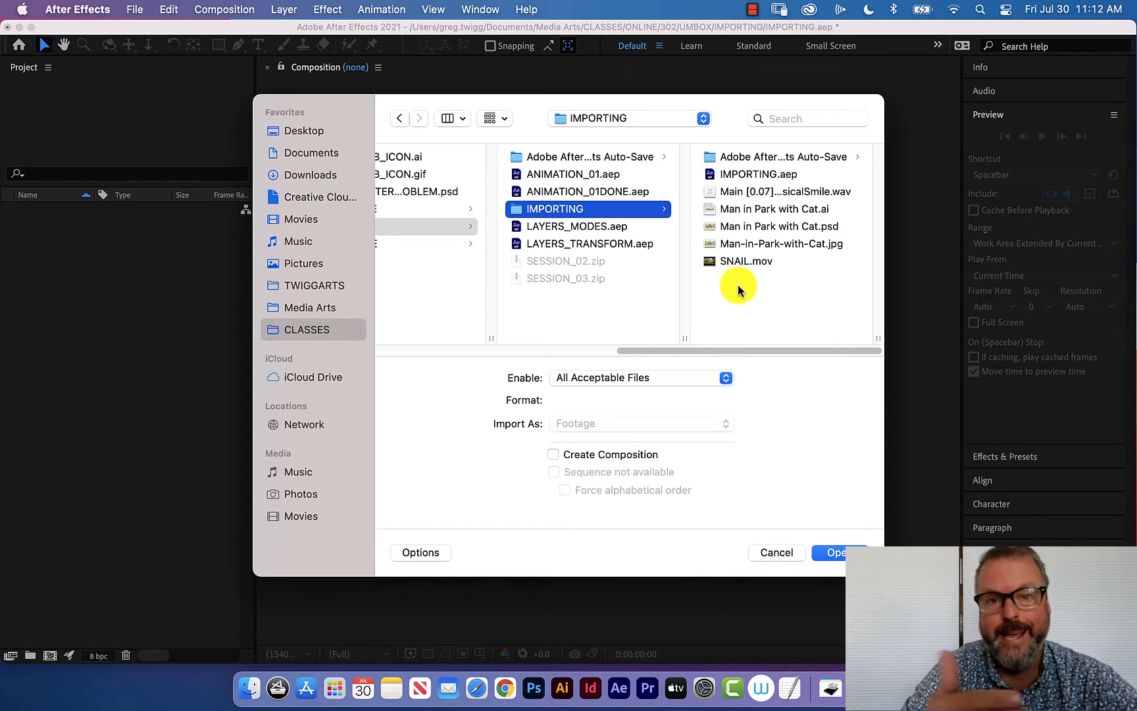
Import Man-in-Park-with-Cat.jpg into the project and leave it deselected
{"action": "left_click", "coordinate": [716, 243]}
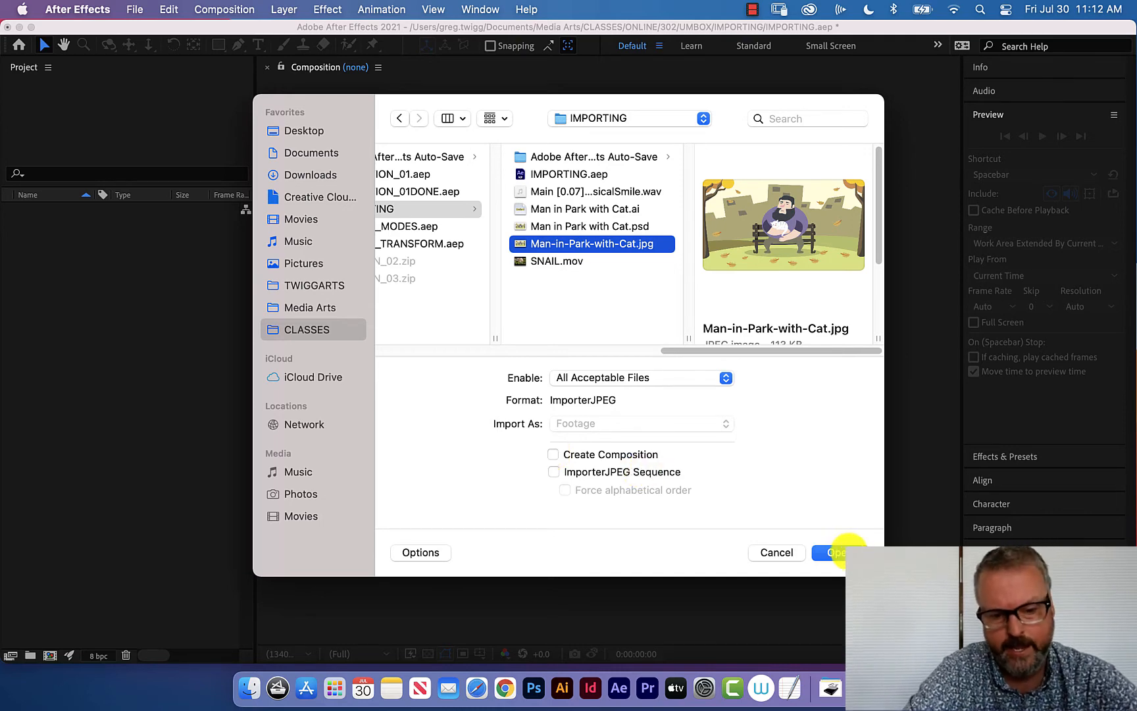
{"action": "left_click", "coordinate": [838, 553]}
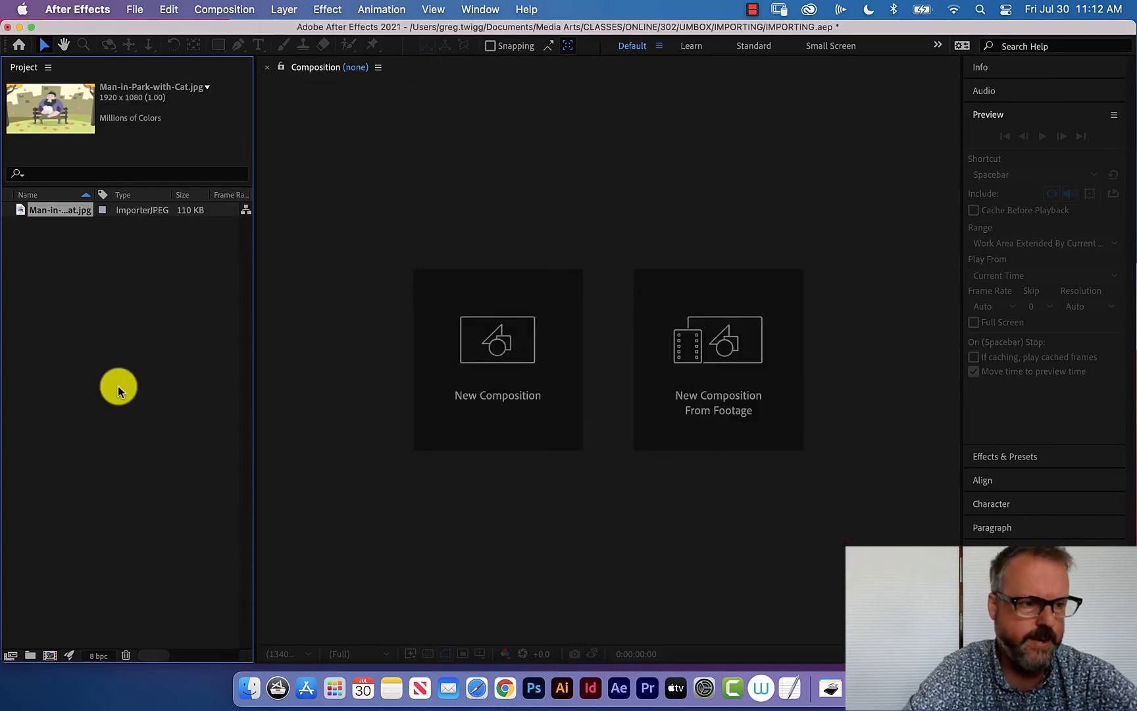
{"action": "left_click", "coordinate": [44, 259]}
{"action": "left_click", "coordinate": [19, 210]}
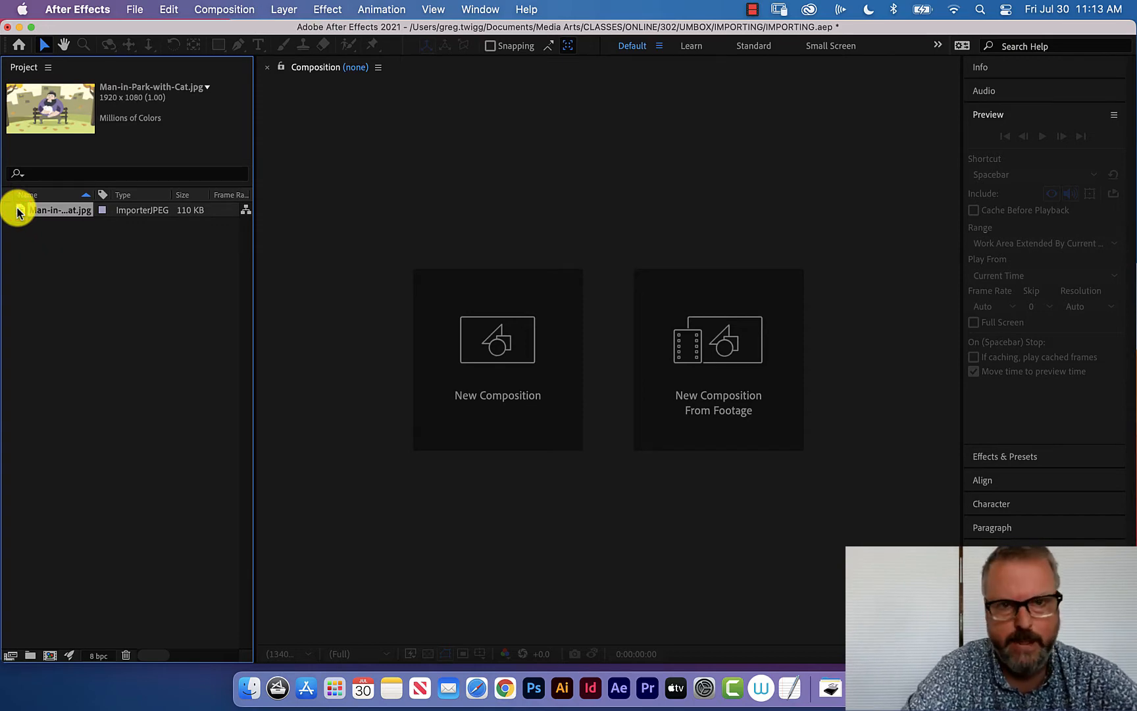
{"action": "left_click", "coordinate": [34, 282]}
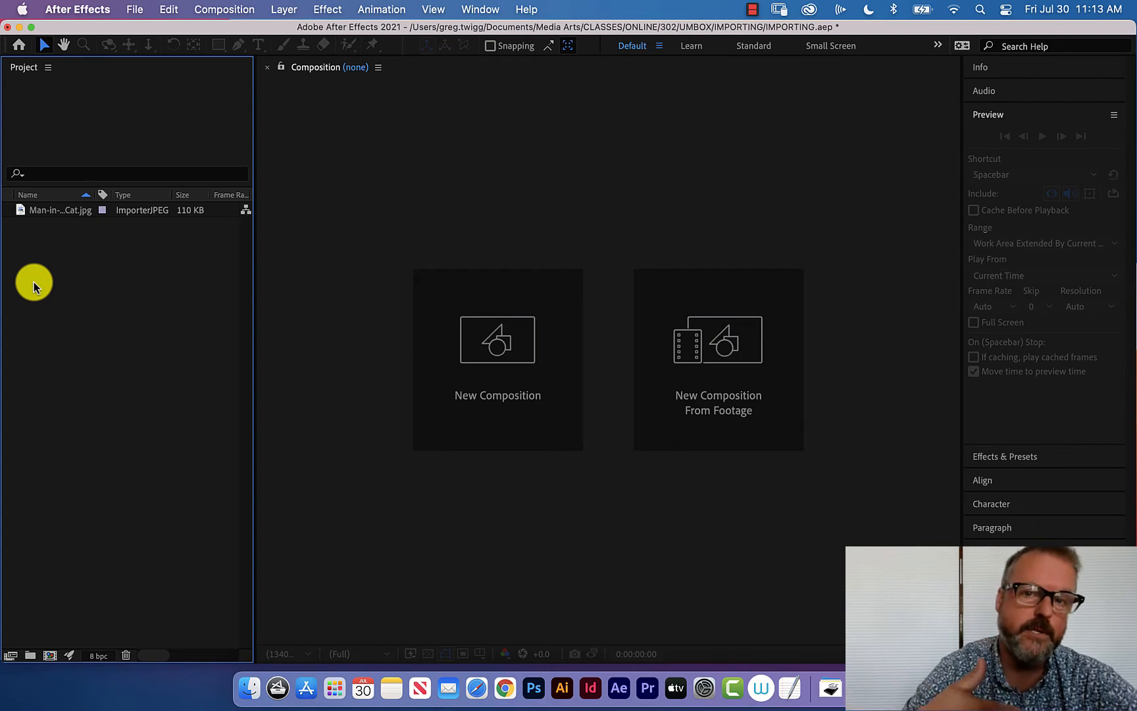
Create a new composition named IMPORT JPEG, keeping the HDTV 1080 29.97 preset and the five-second duration
{"action": "left_click", "coordinate": [50, 656]}
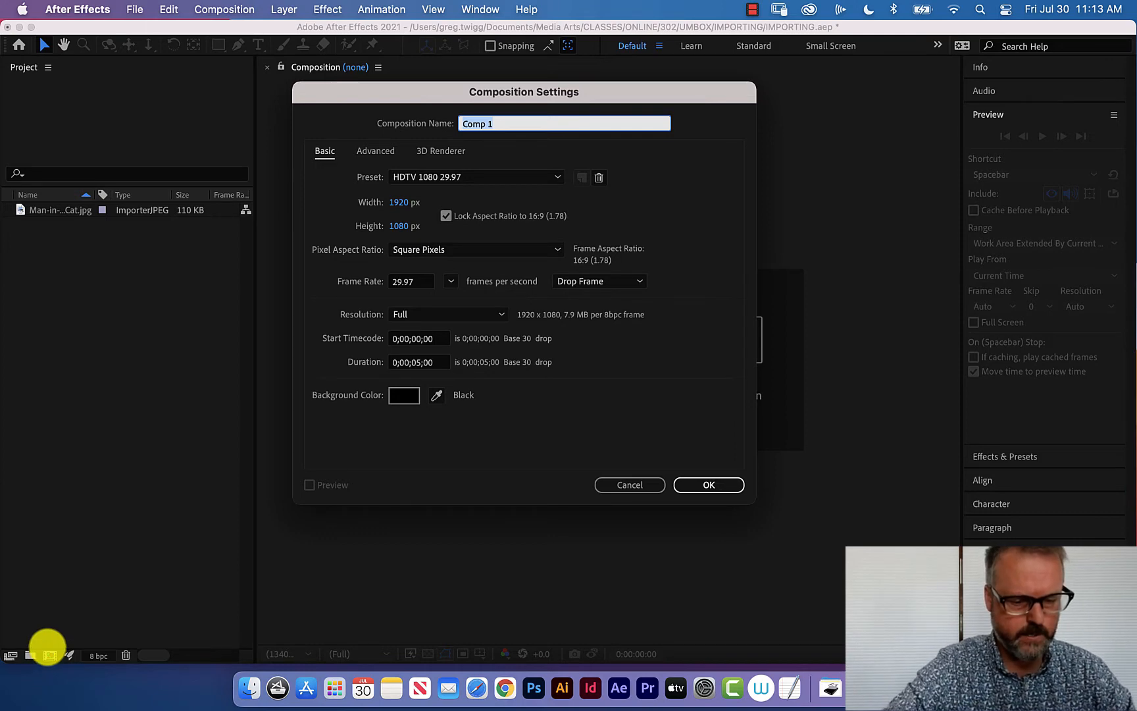
{"action": "key", "text": "Left"}
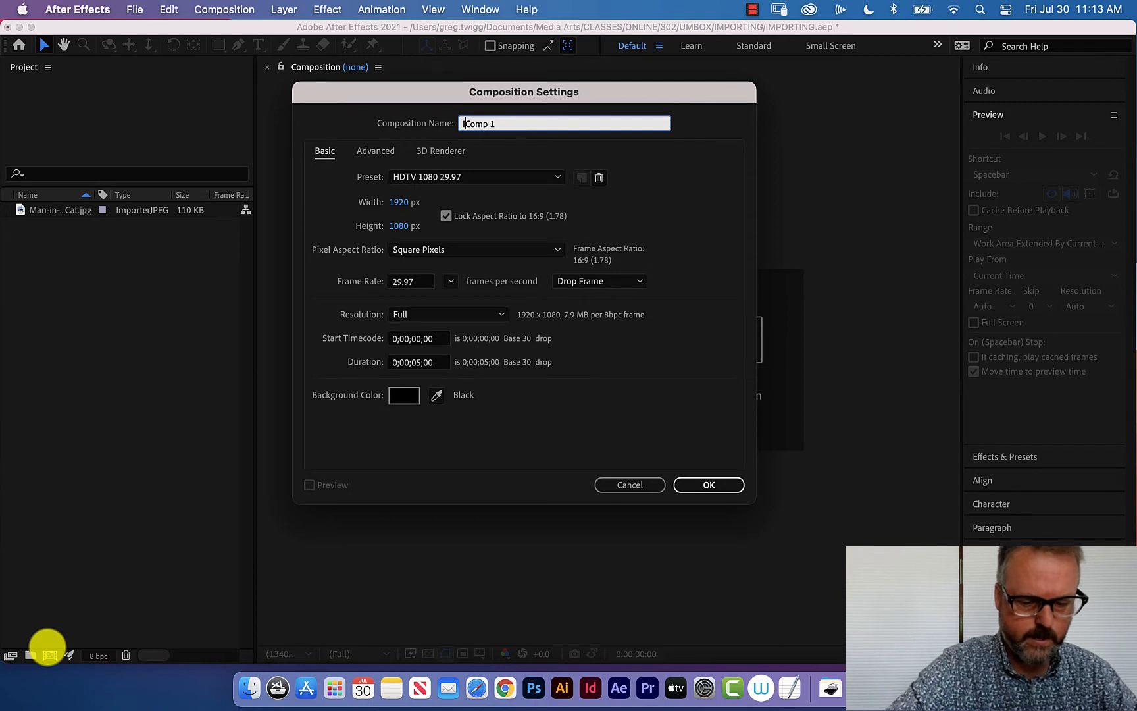
{"action": "type", "text": "IMPORT"}
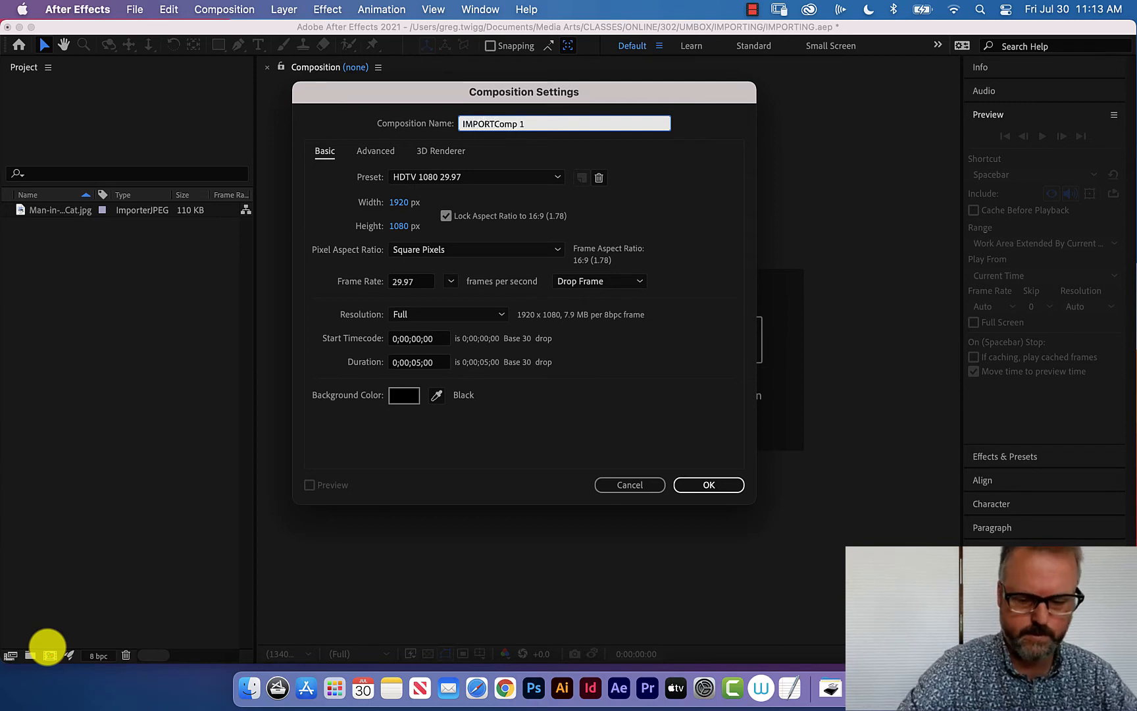
{"action": "key", "text": "End"}
{"action": "key", "text": "BackSpace"}
{"action": "key", "text": "BackSpace"}
{"action": "key", "text": "BackSpace"}
{"action": "key", "text": "BackSpace"}
{"action": "key", "text": "BackSpace"}
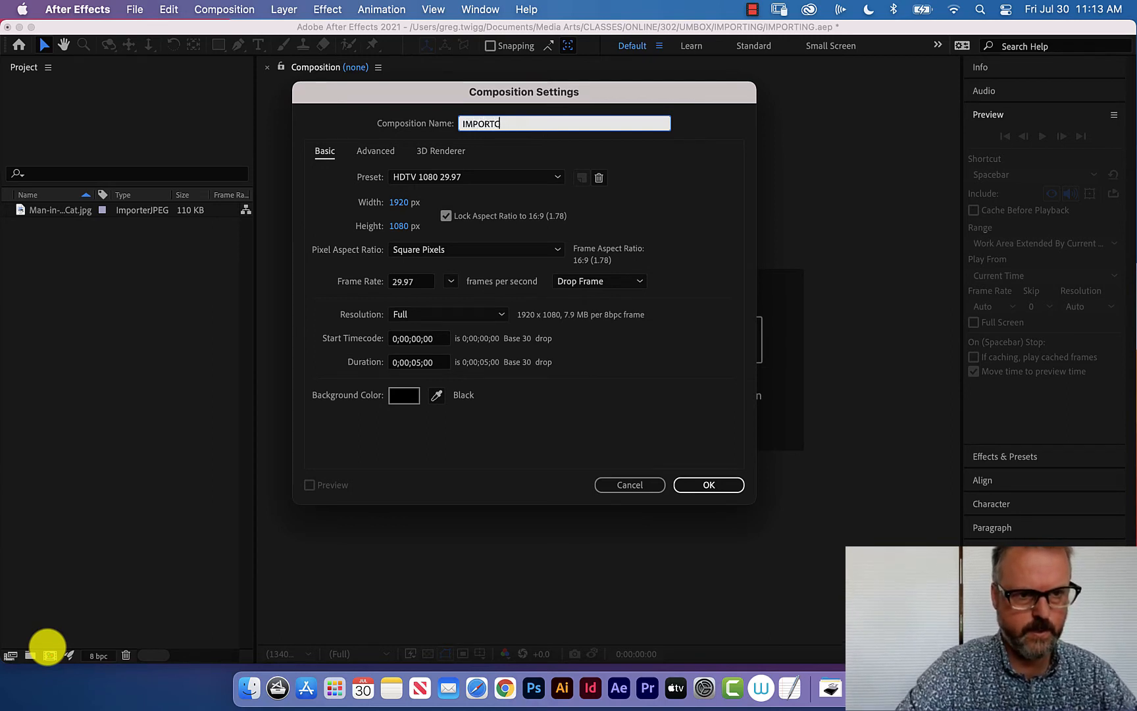
{"action": "key", "text": "BackSpace"}
{"action": "type", "text": "JOEG"}
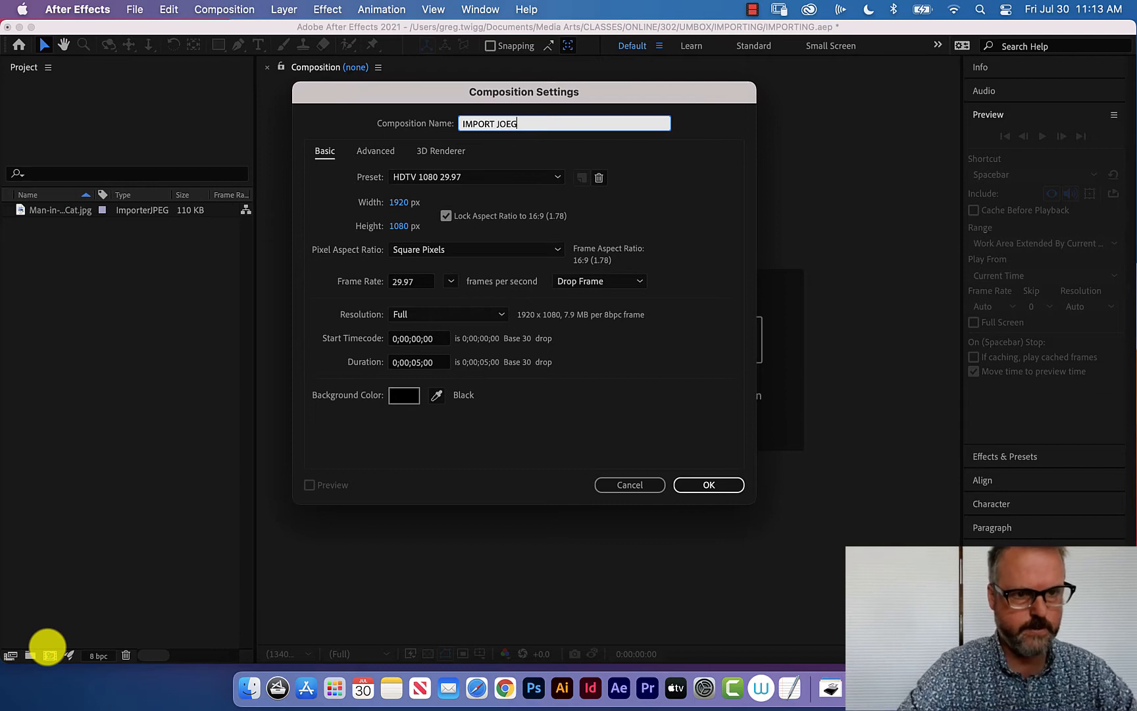
{"action": "key", "text": "Left"}
{"action": "key", "text": "Left"}
{"action": "key", "text": "Left"}
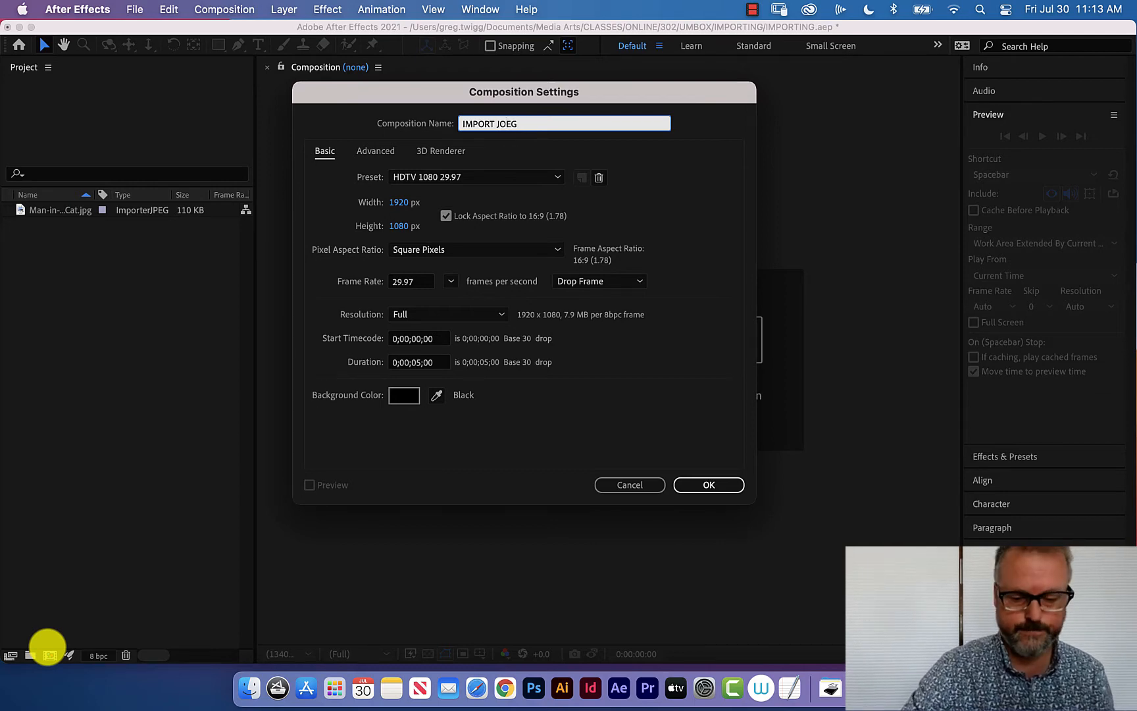
{"action": "key", "text": "Delete"}
{"action": "type", "text": "P"}
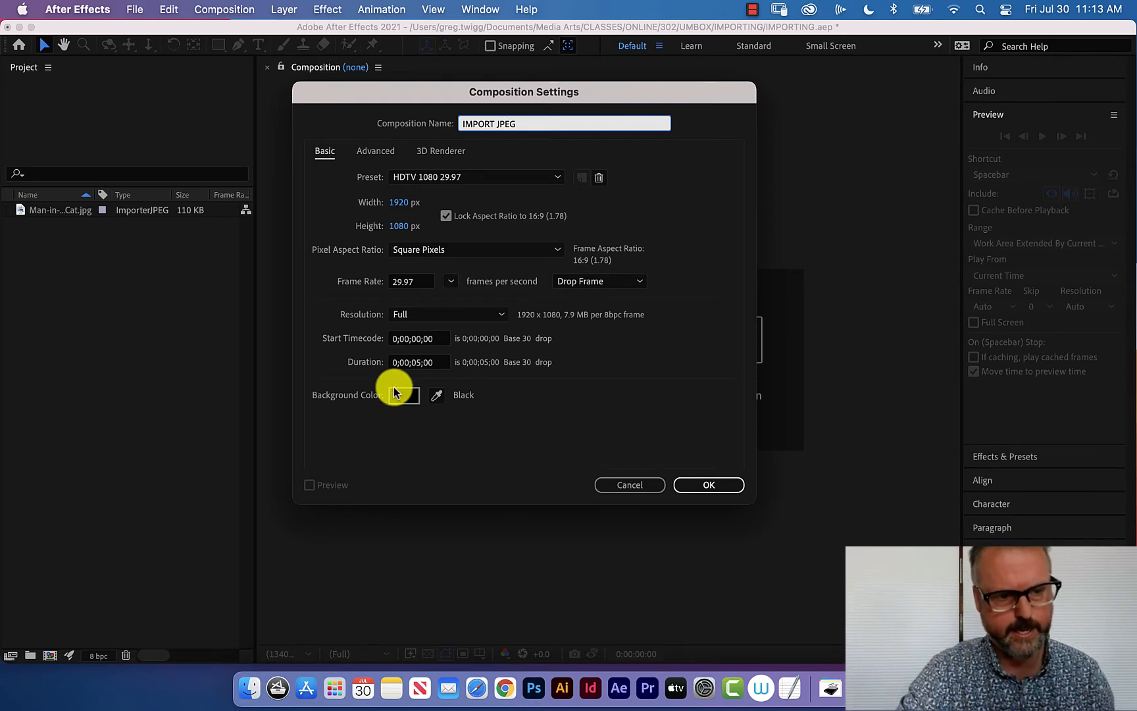
{"action": "left_click", "coordinate": [714, 485]}
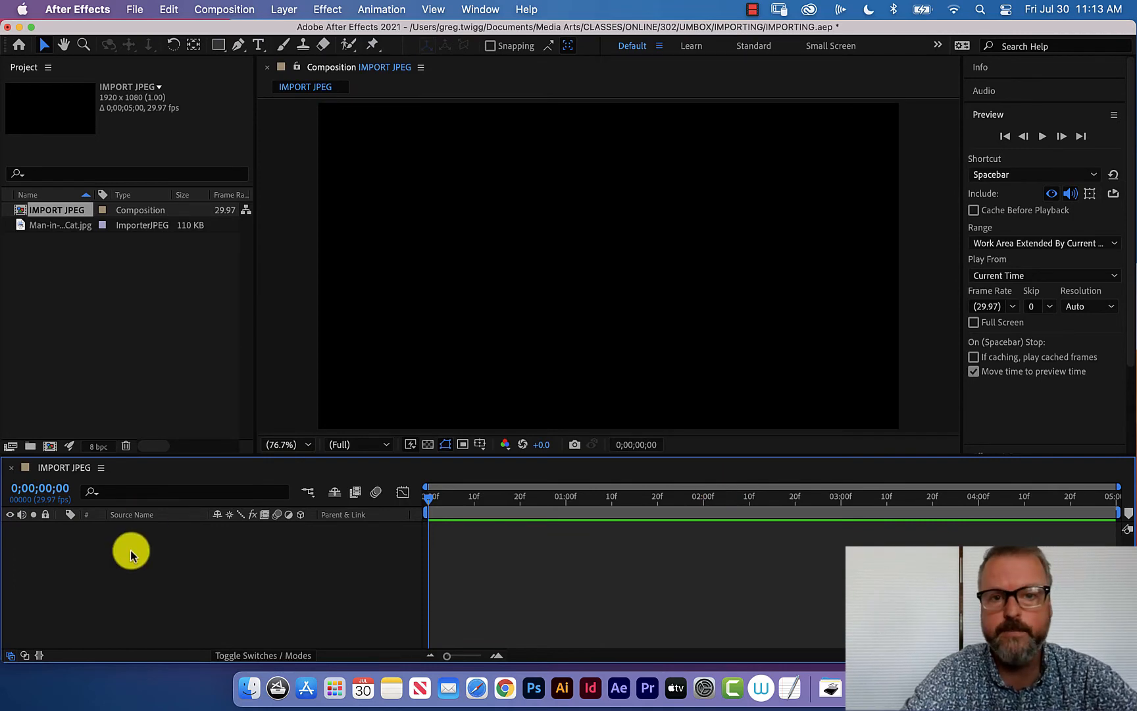
Add Man-in-Park-with-Cat.jpg as a layer in the IMPORT JPEG composition's timeline, and deselect it in the project
{"action": "left_click", "coordinate": [19, 225]}
{"action": "left_click_drag", "start_coordinate": [19, 225], "coordinate": [64, 564]}
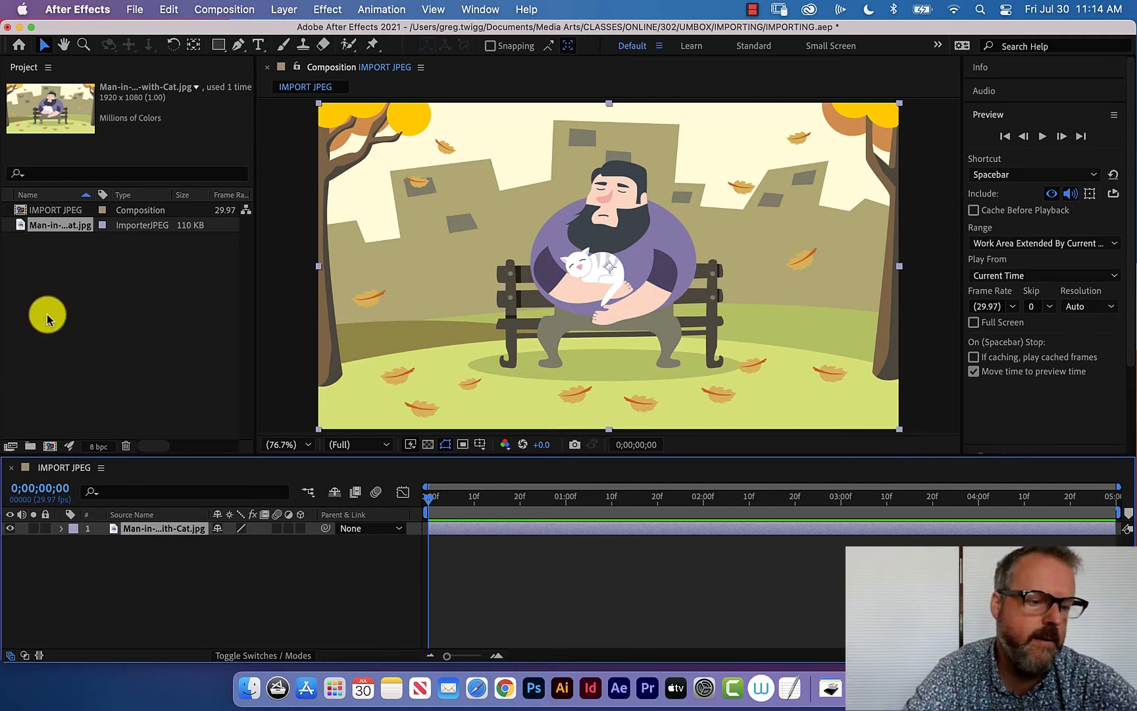
{"action": "left_click", "coordinate": [62, 286]}
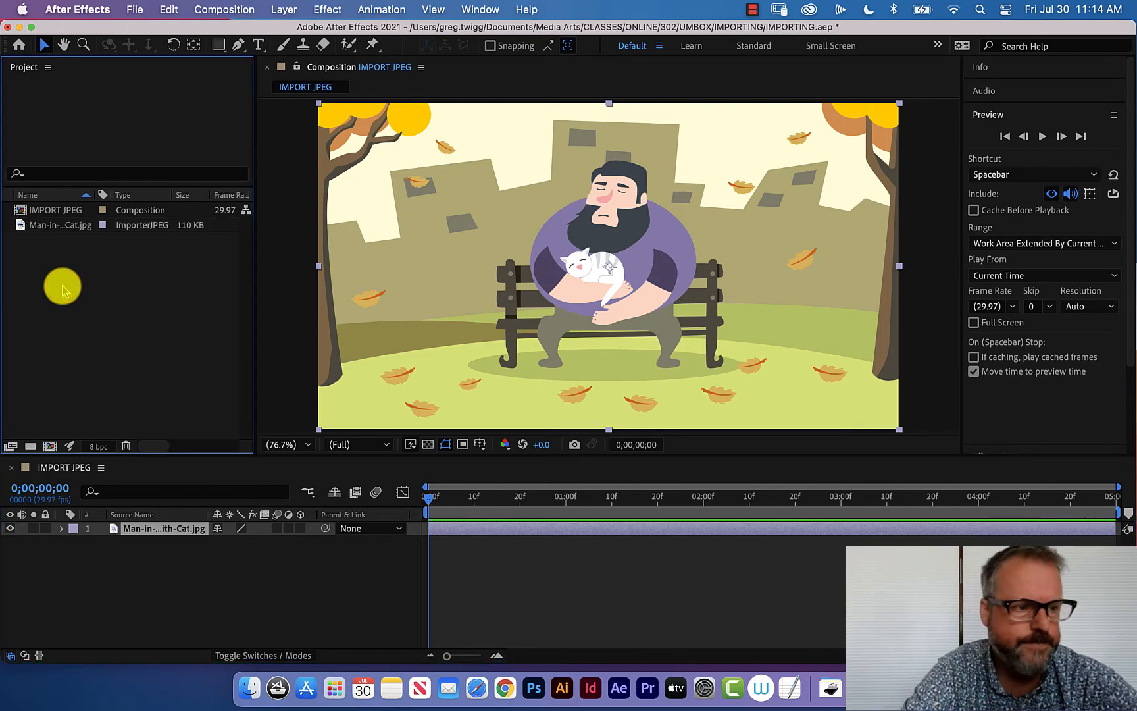
Import Man in Park with Cat.psd into the project, keeping Footage as the import type
{"action": "left_click", "coordinate": [135, 9]}
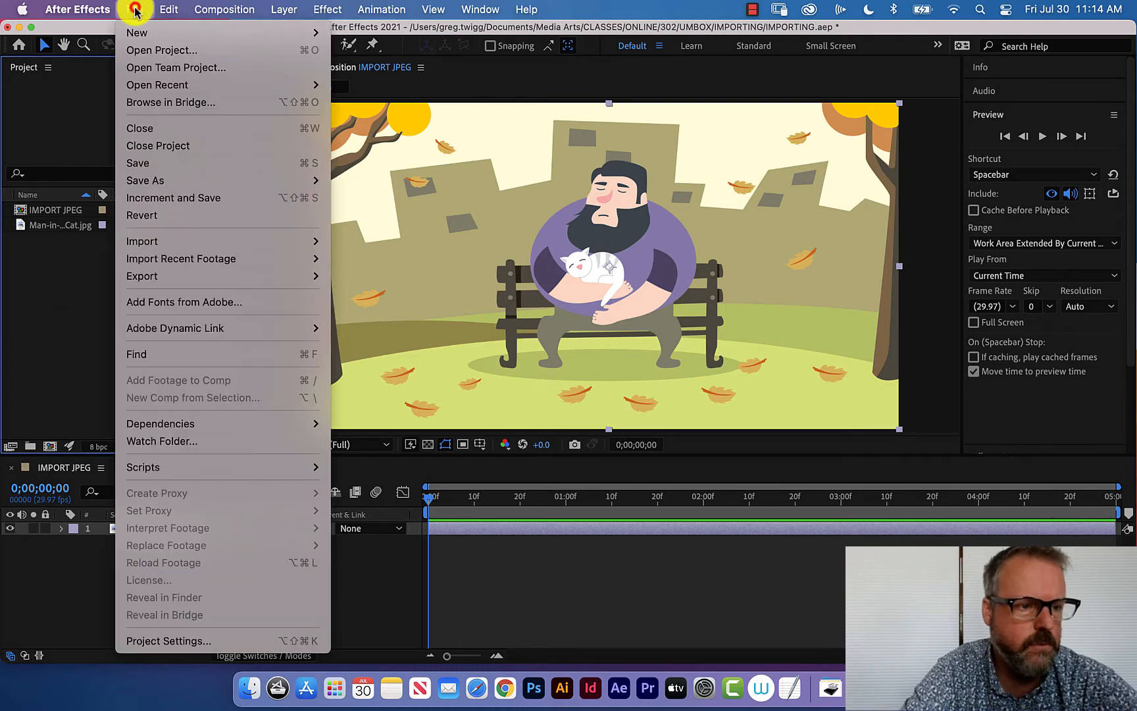
{"action": "mouse_move", "coordinate": [158, 258]}
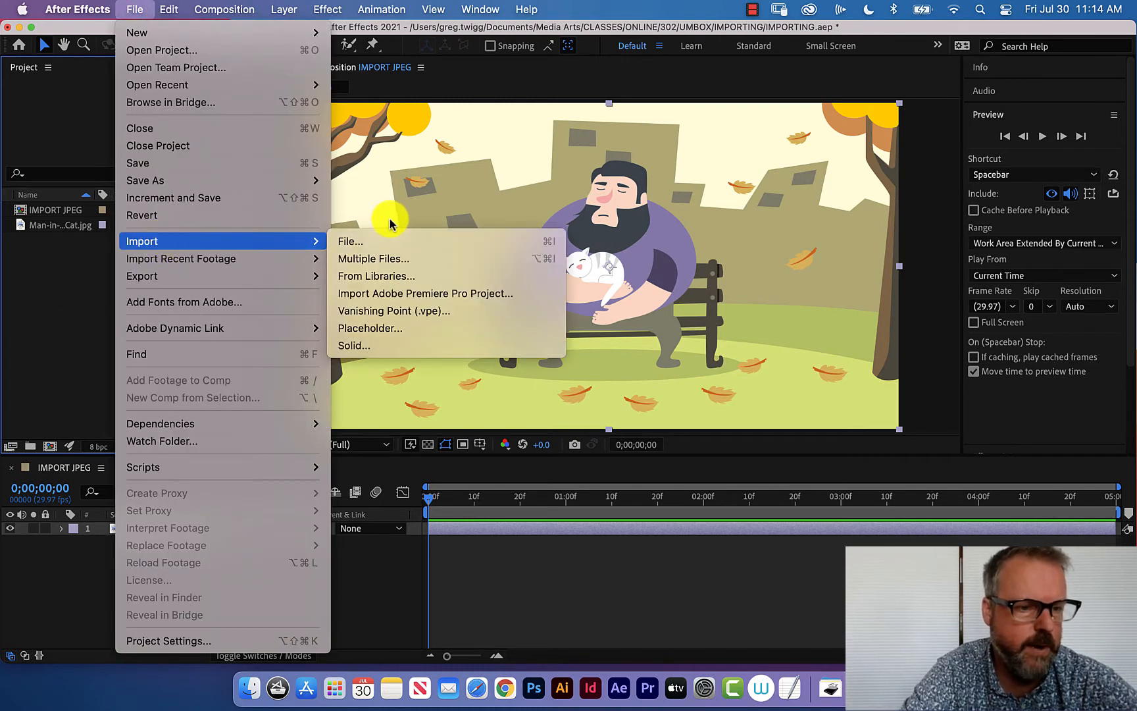
{"action": "left_click", "coordinate": [359, 245]}
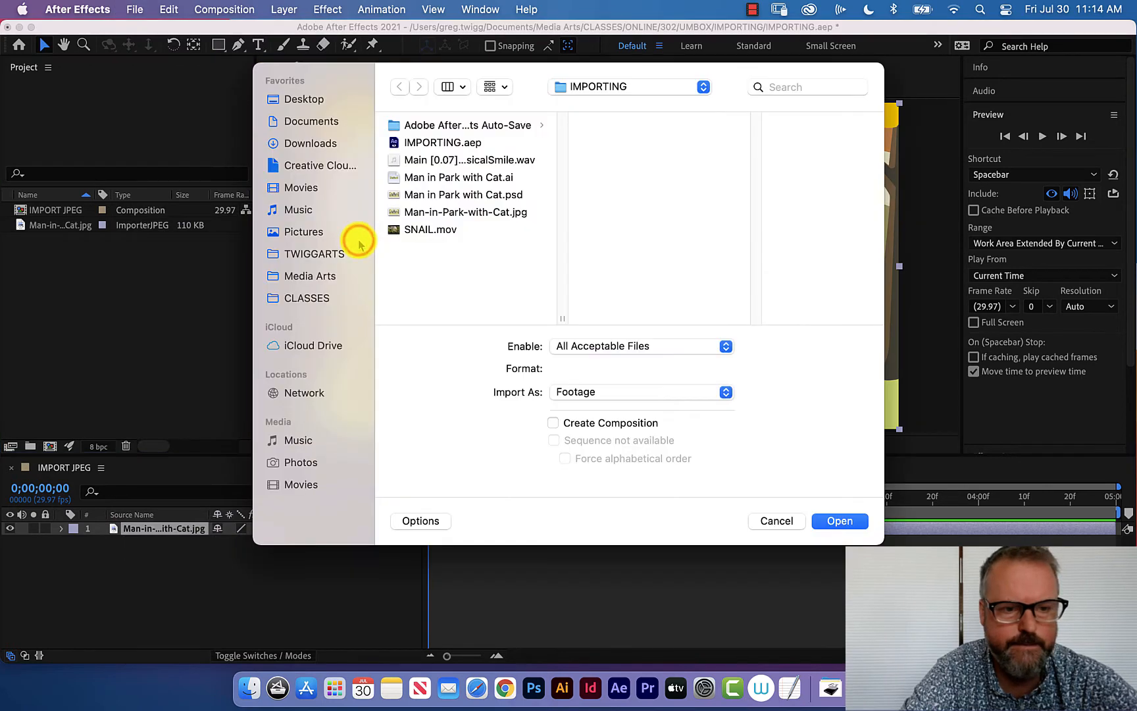
{"action": "left_click", "coordinate": [392, 196]}
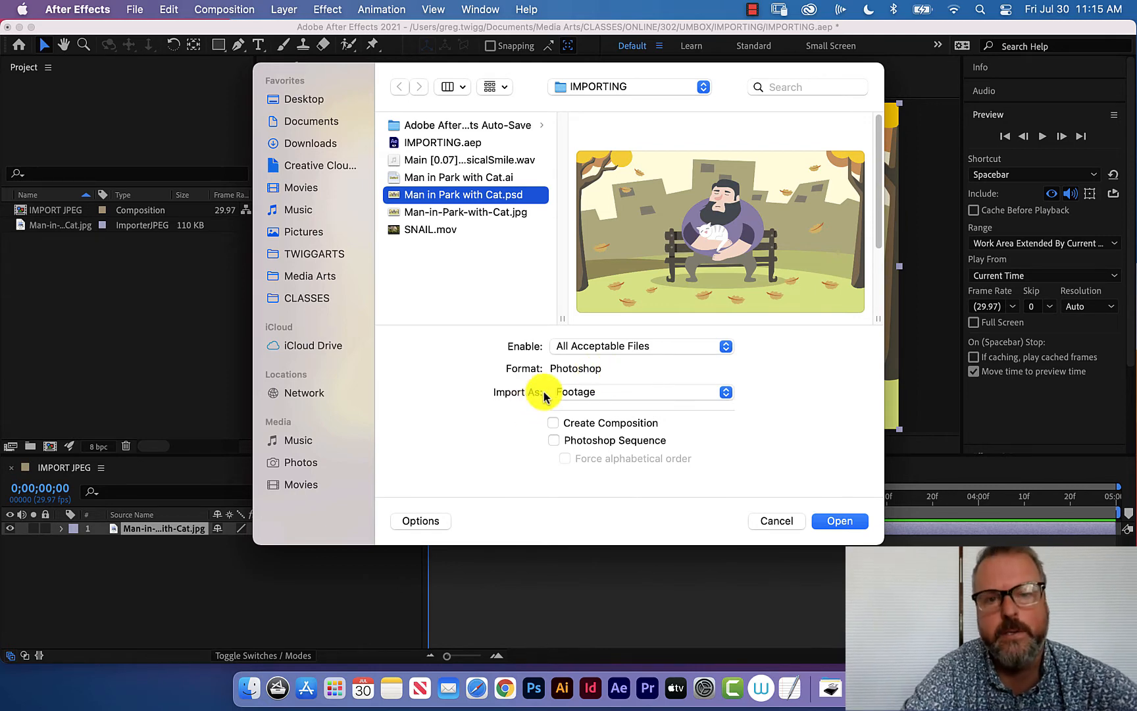
{"action": "left_click", "coordinate": [726, 392]}
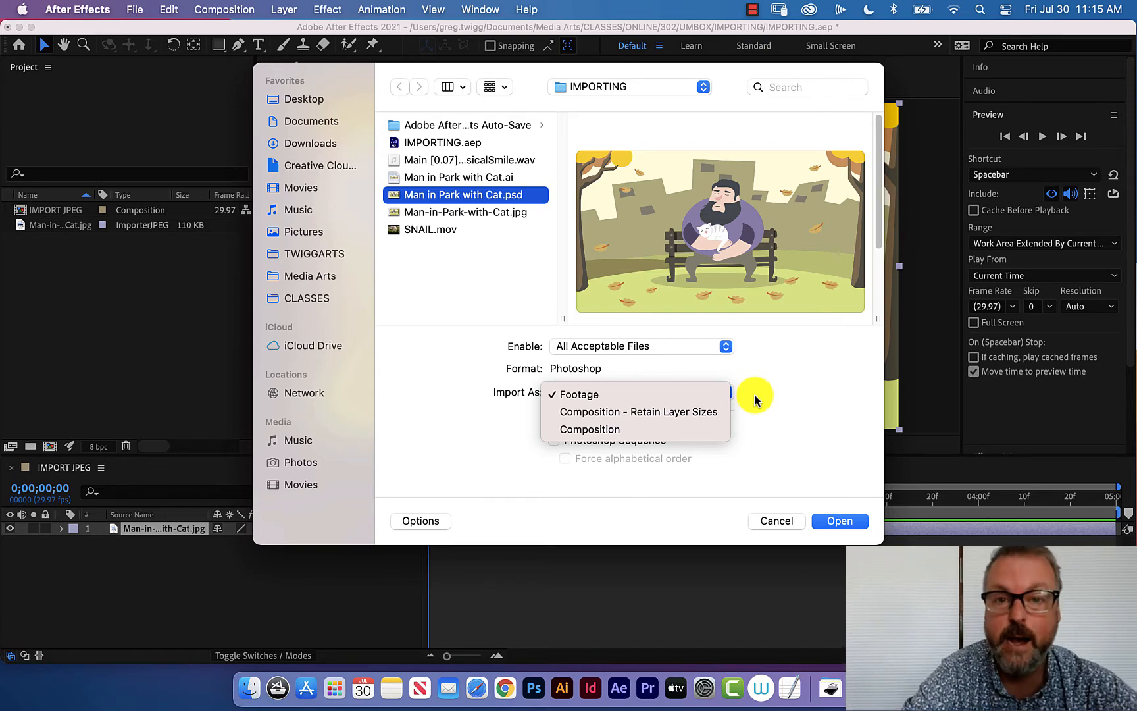
{"action": "left_click", "coordinate": [486, 397]}
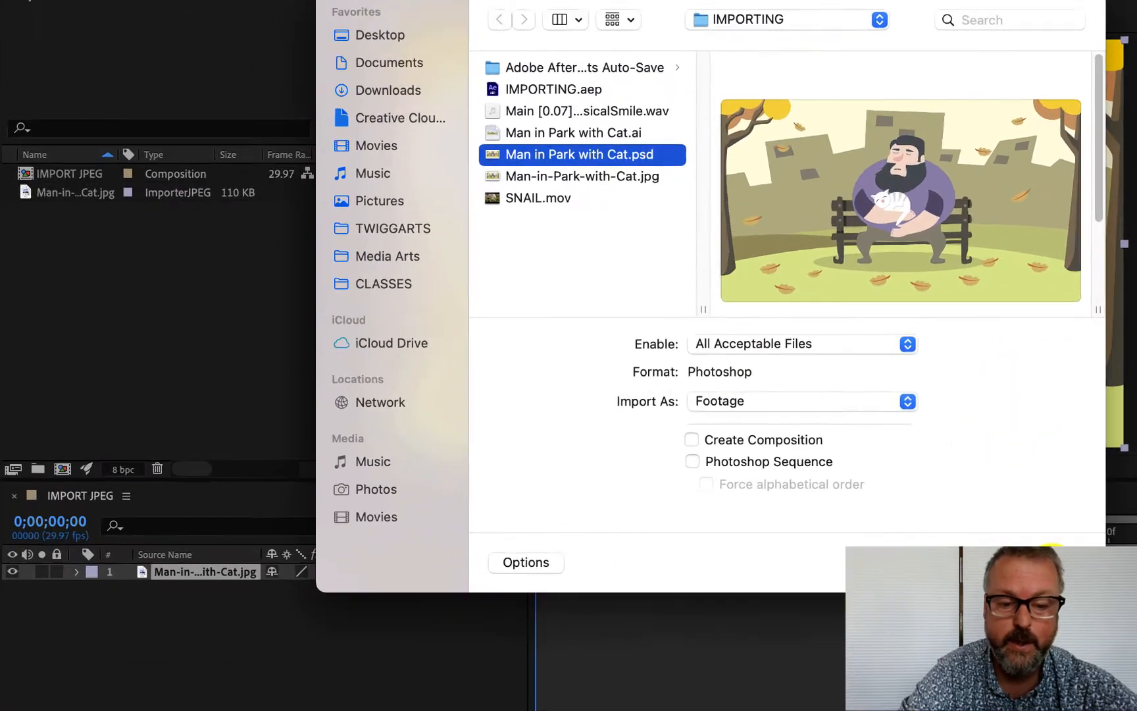
{"action": "left_click", "coordinate": [1052, 562]}
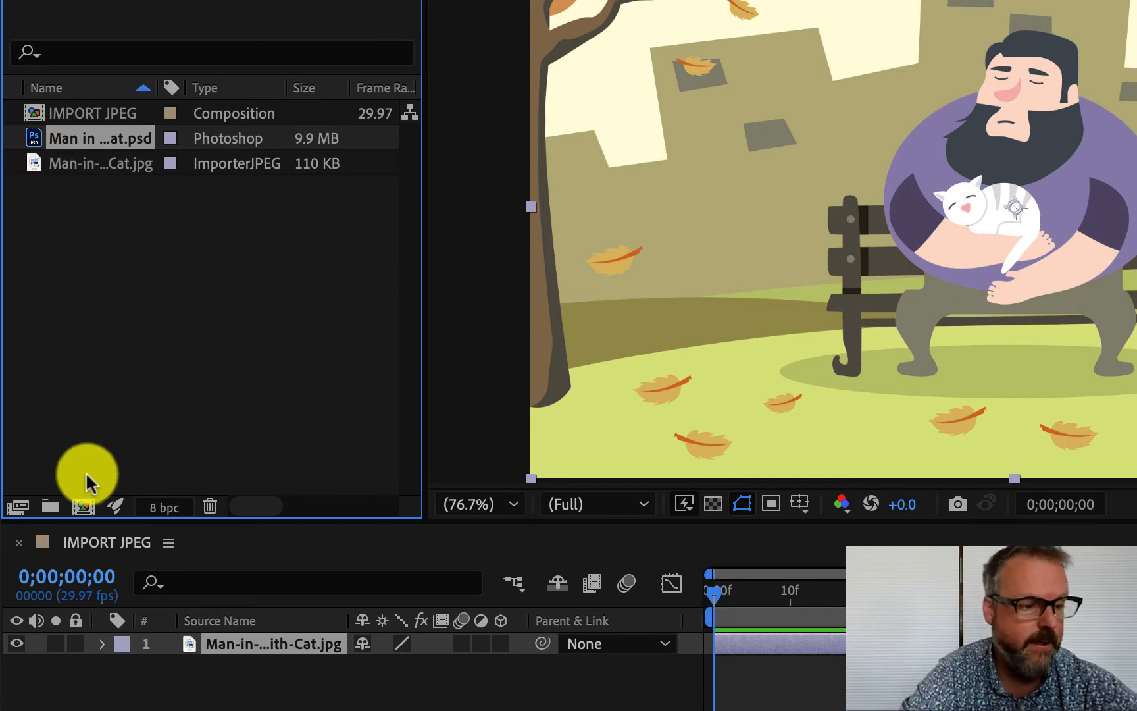
Create a composition named IMPORT FOOTAGE with the HDTV 1080 29.97 preset and add Man in Park with Cat.psd as its layer
{"action": "left_click", "coordinate": [84, 509]}
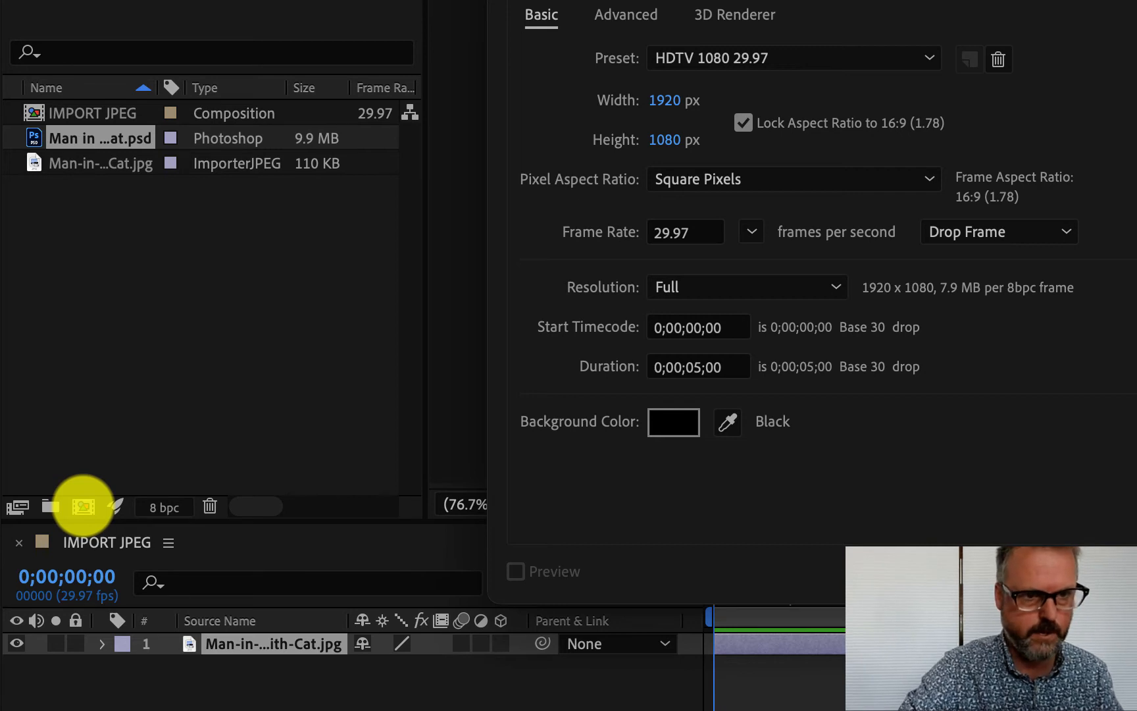
{"action": "key", "text": "Return"}
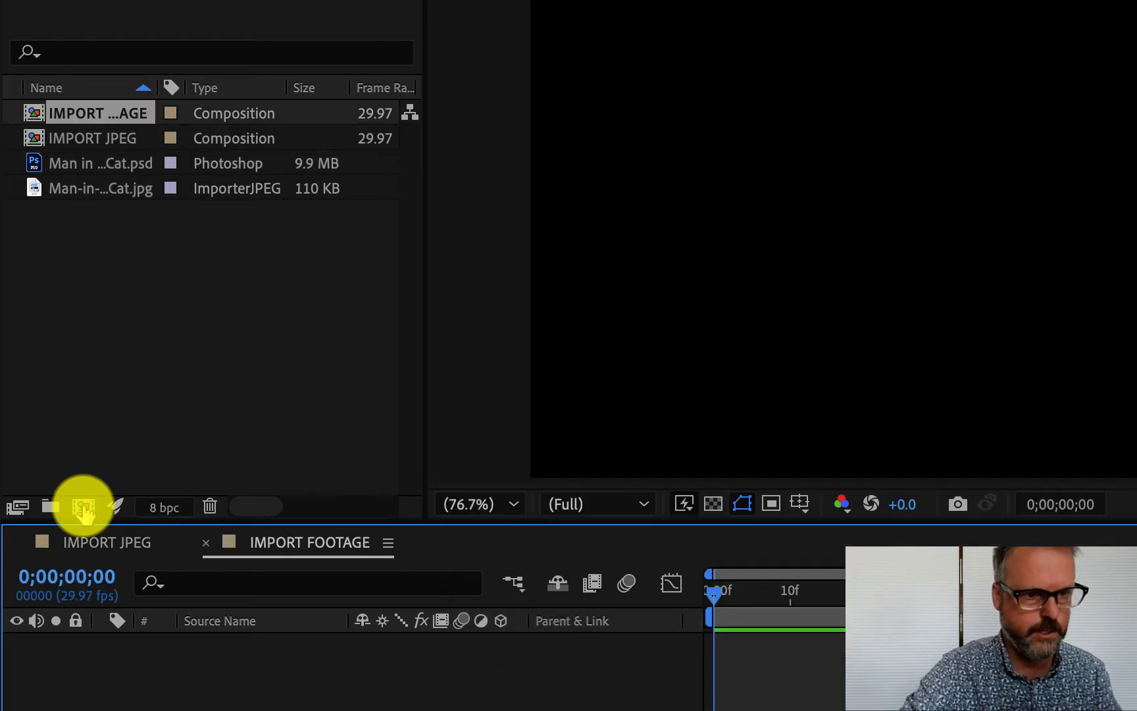
{"action": "left_click", "coordinate": [30, 162]}
{"action": "key", "text": "ctrl+slash"}
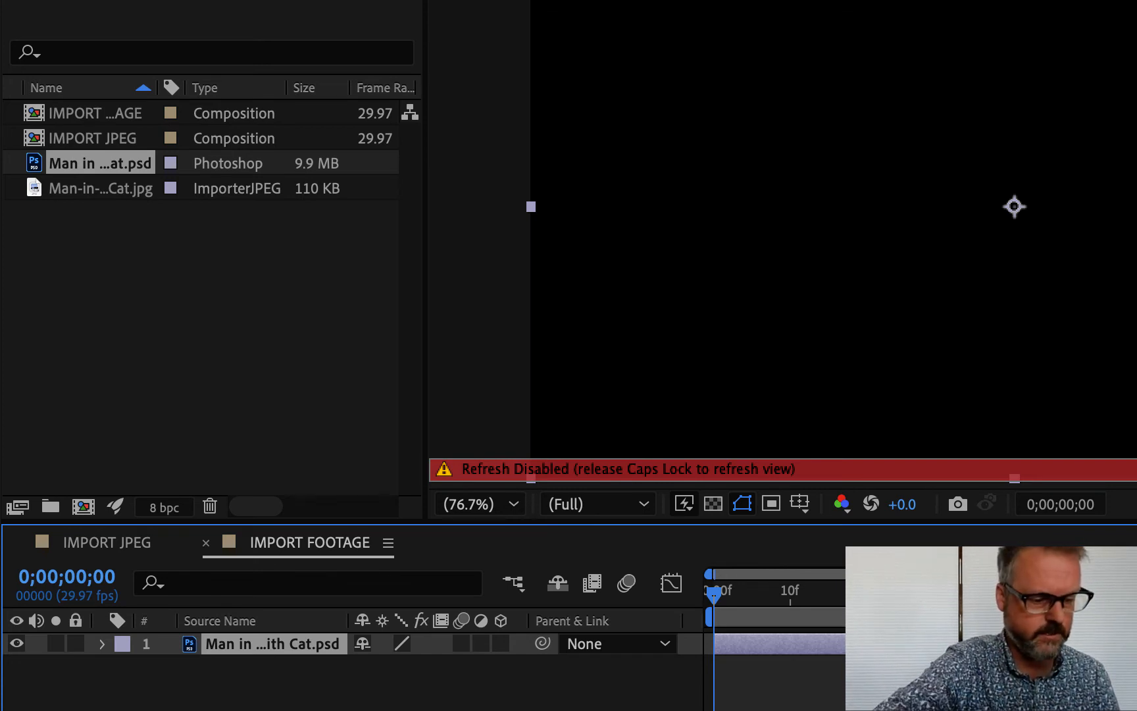
{"action": "key", "text": "Caps_Lock"}
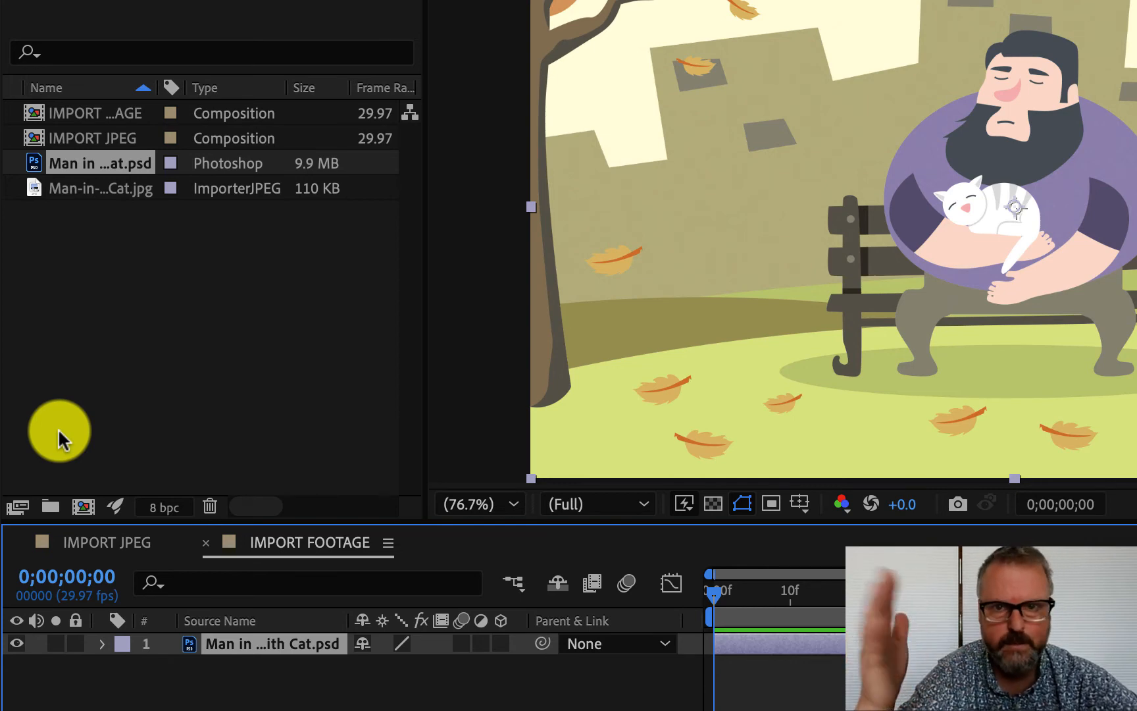
{"action": "left_click", "coordinate": [77, 260]}
{"action": "left_click", "coordinate": [214, 367]}
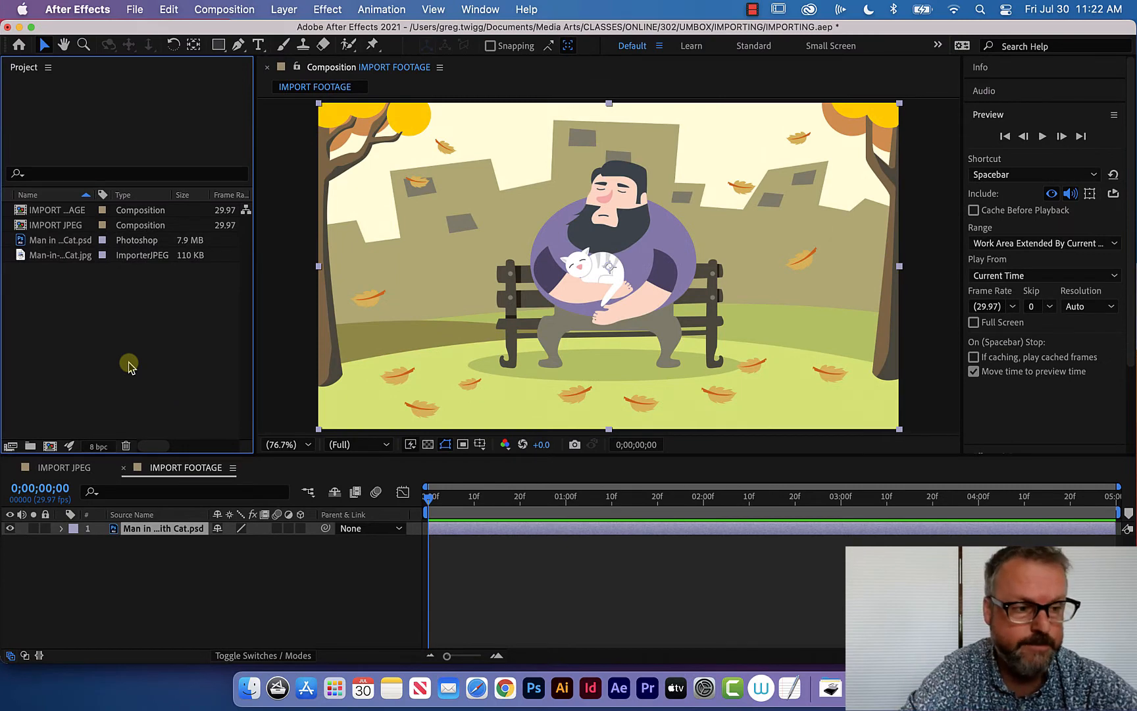
Import Man in Park with Cat.psd again, this time as a Composition with Editable Layer Styles
{"action": "double_click", "coordinate": [130, 341]}
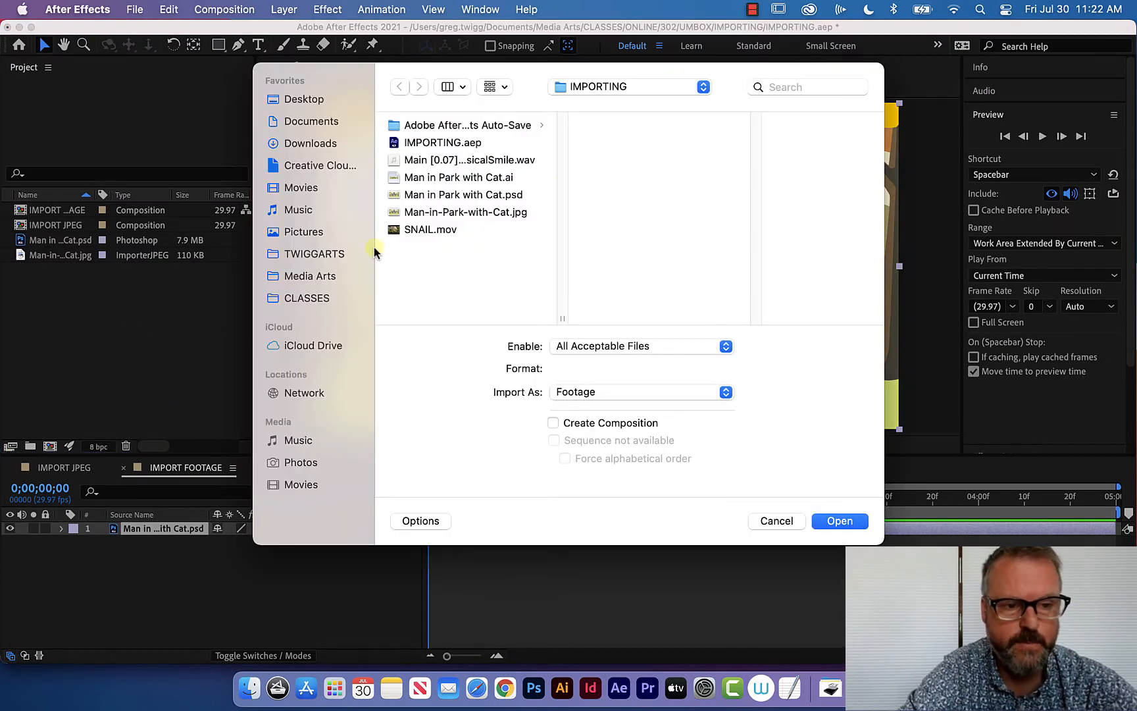
{"action": "left_click", "coordinate": [394, 196]}
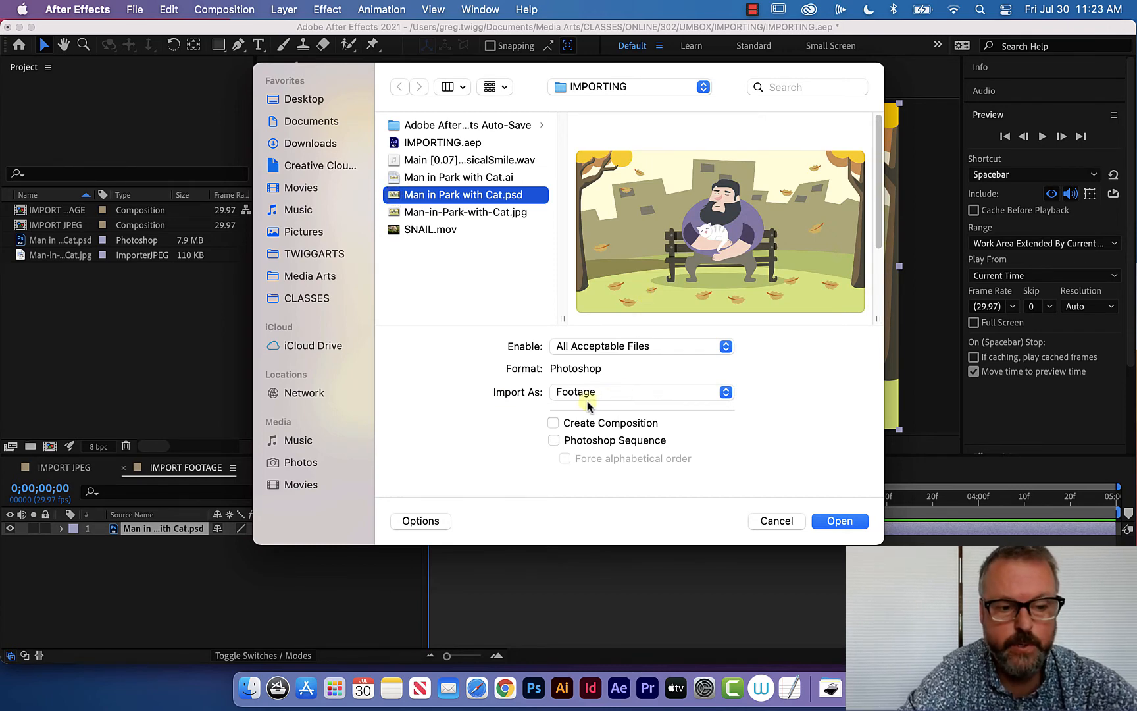
{"action": "left_click", "coordinate": [636, 393]}
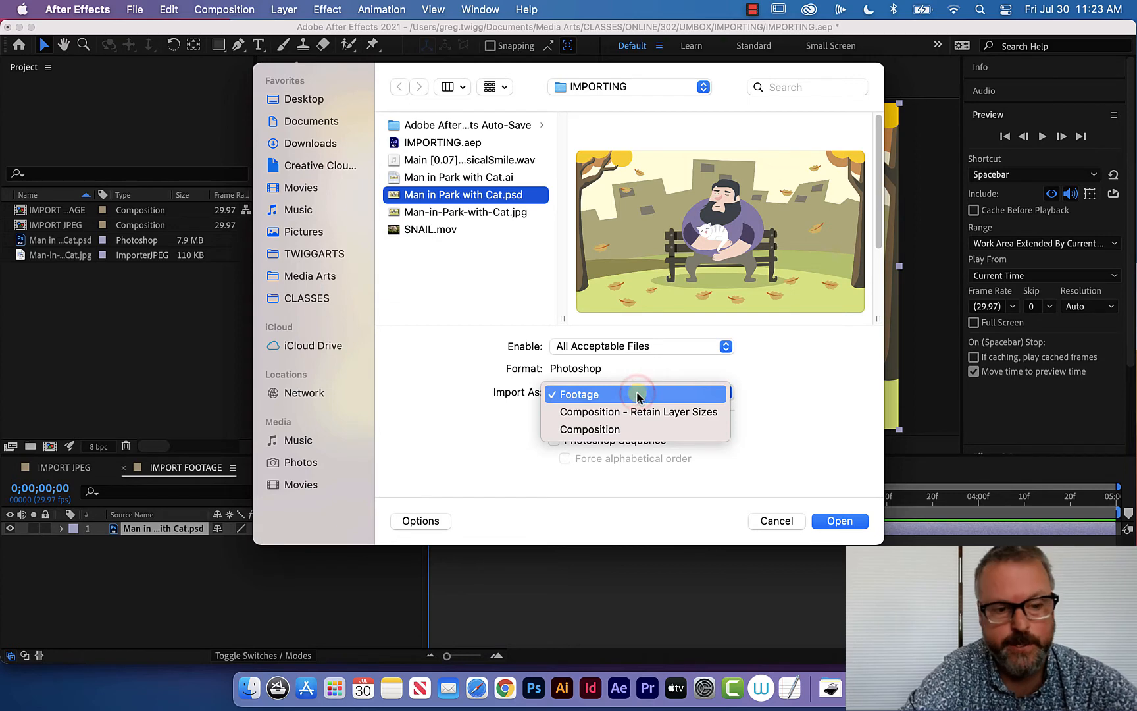
{"action": "left_click", "coordinate": [609, 430]}
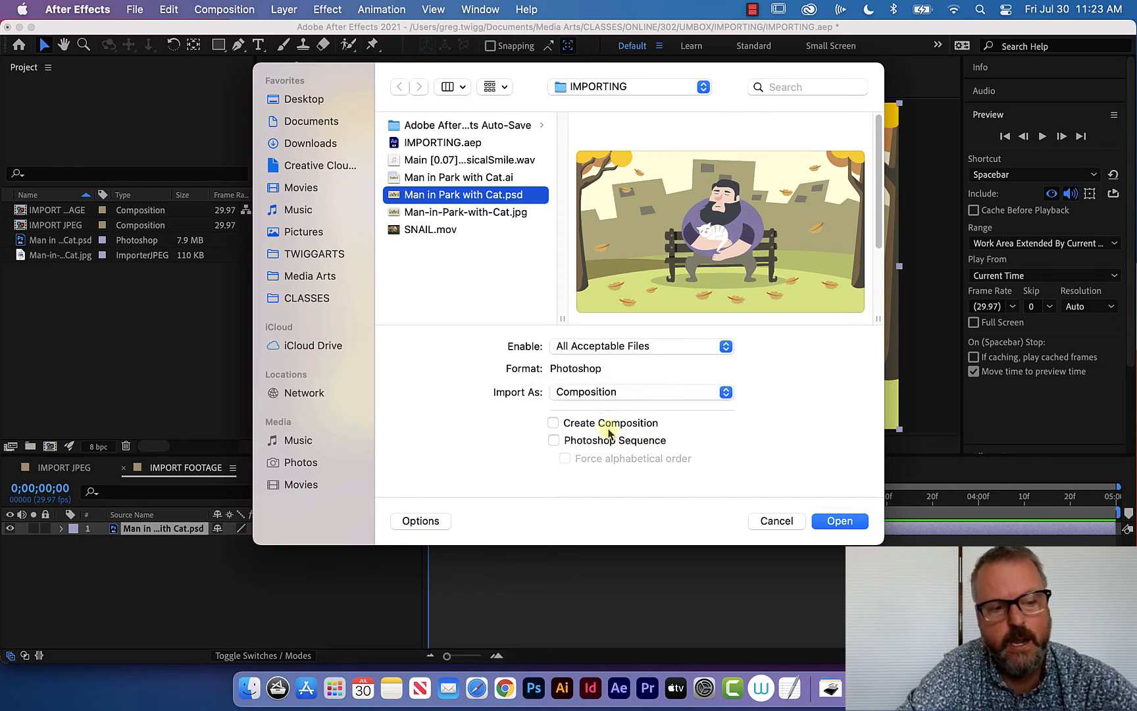
{"action": "left_click", "coordinate": [835, 519]}
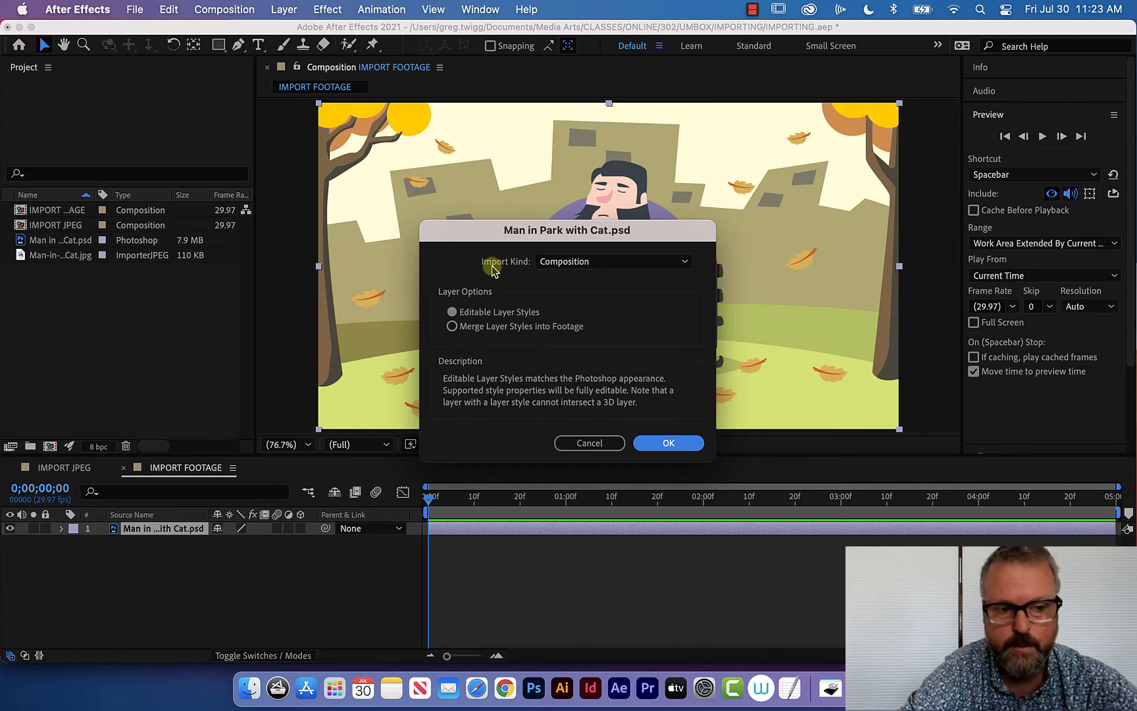
{"action": "left_click", "coordinate": [606, 262]}
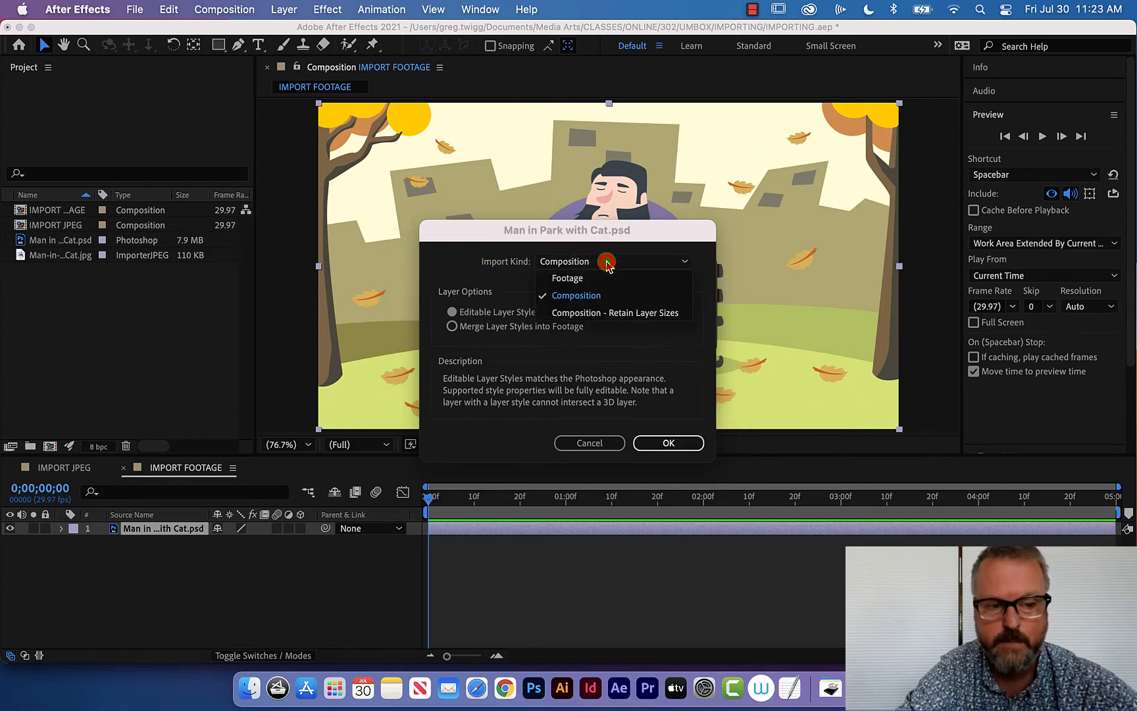
{"action": "left_click", "coordinate": [497, 262]}
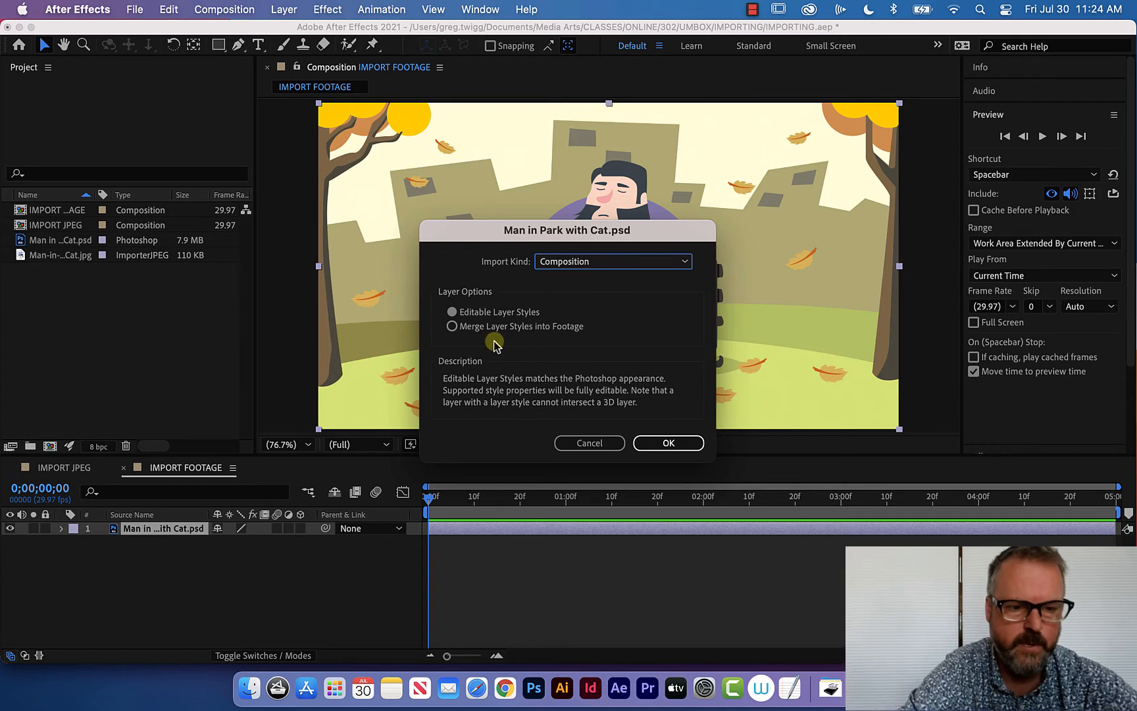
{"action": "left_click", "coordinate": [661, 442]}
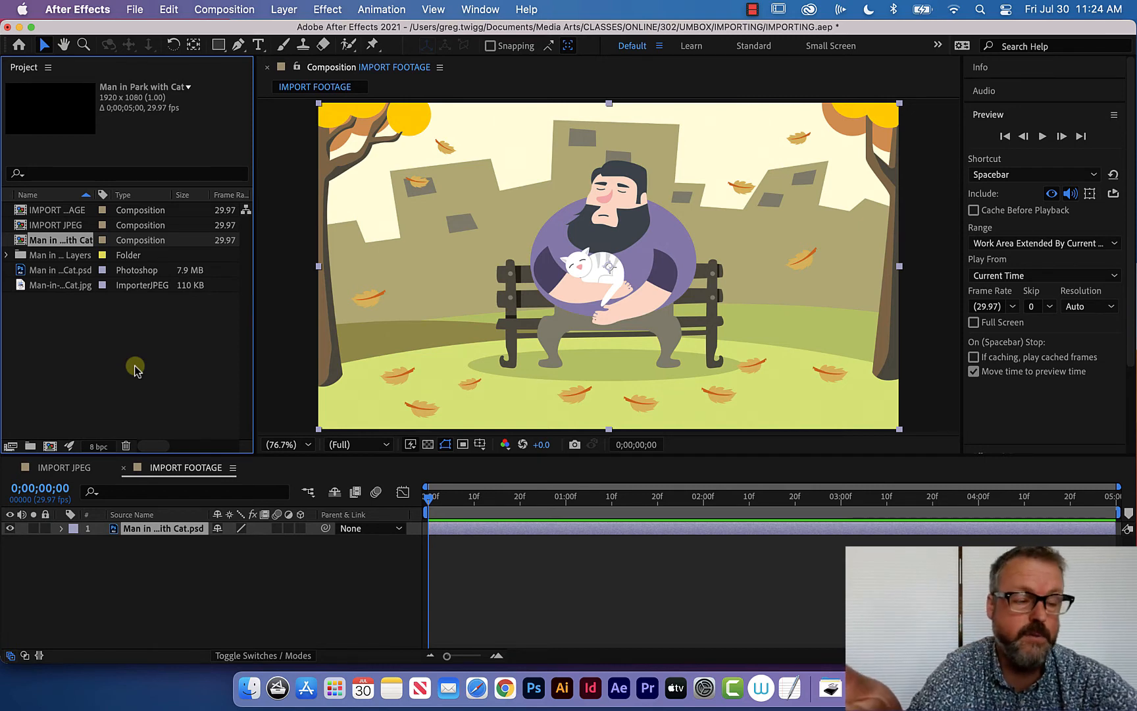
Expand the Man in Park with Cat Layers folder, preview its Photoshop layers from Bench through Tree, and collapse the folder
{"action": "left_click", "coordinate": [18, 254]}
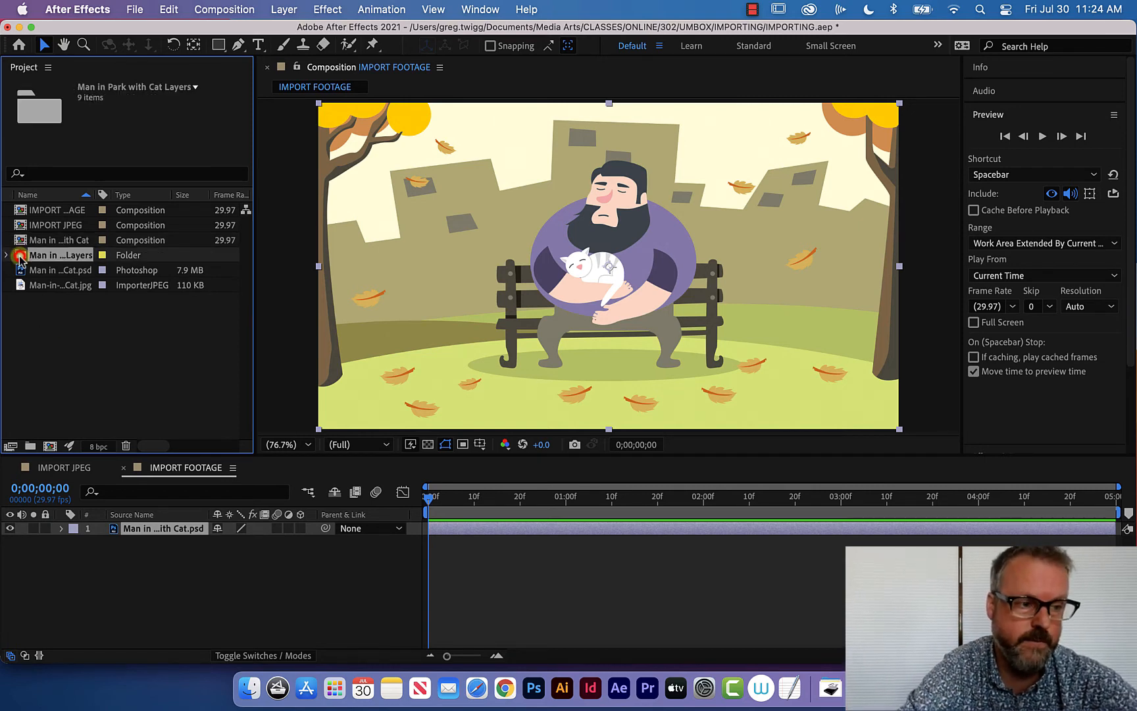
{"action": "left_click", "coordinate": [6, 255]}
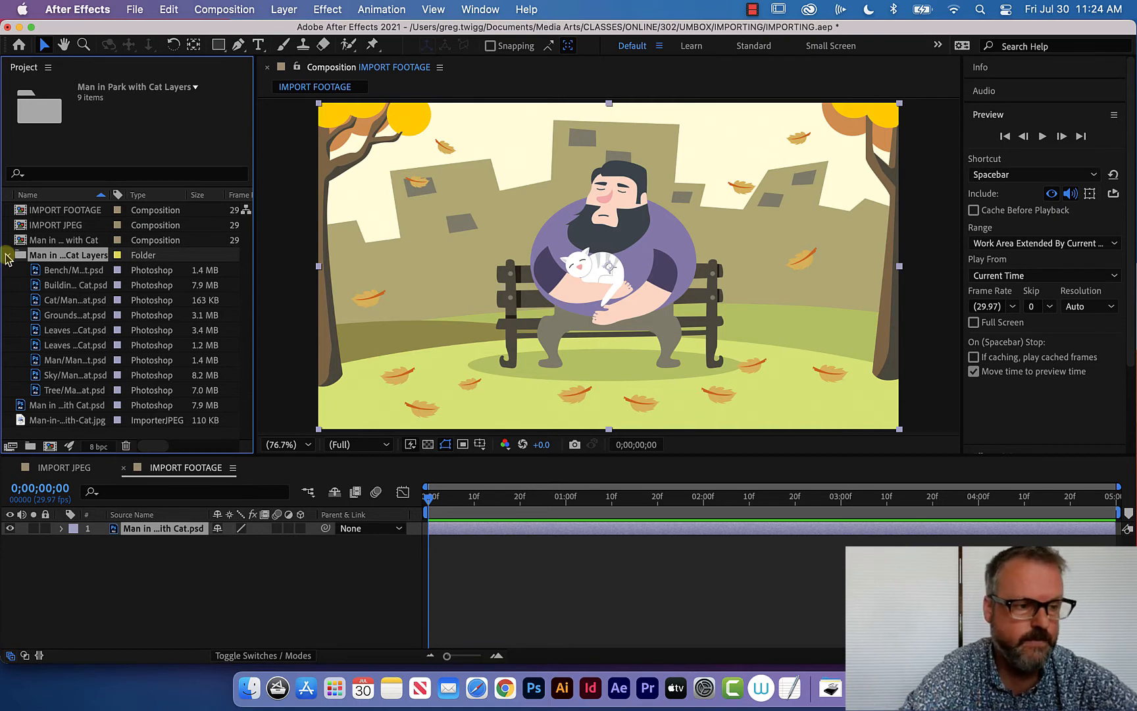
{"action": "left_click", "coordinate": [34, 270]}
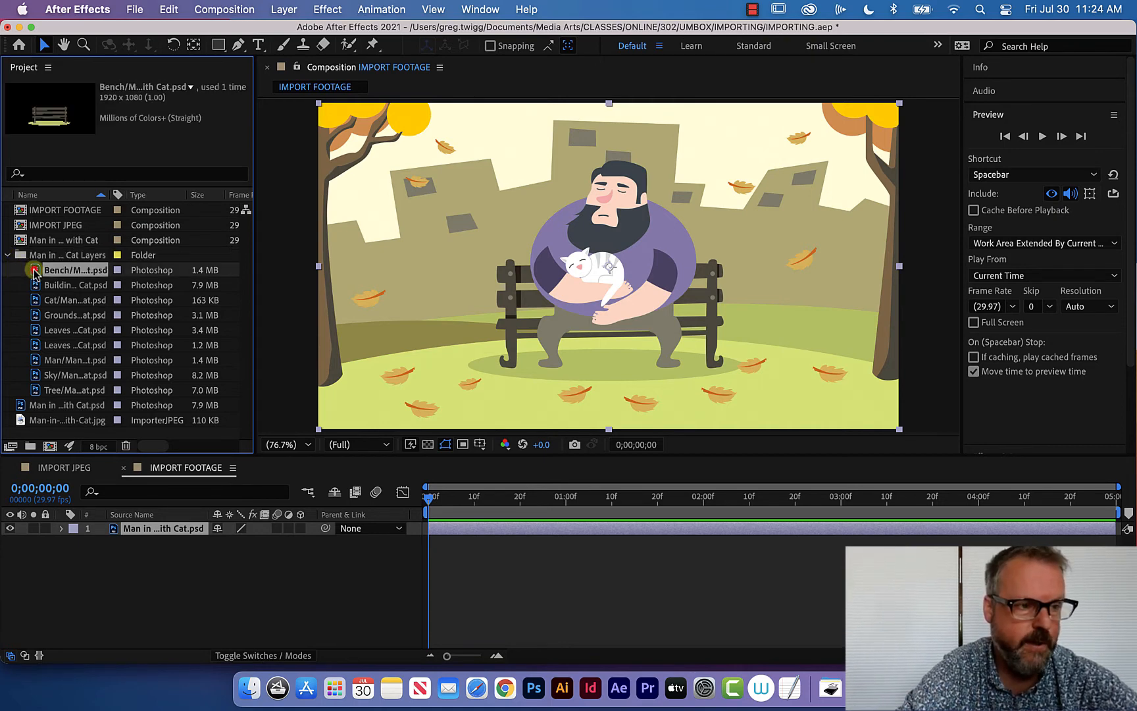
{"action": "left_click", "coordinate": [35, 285]}
{"action": "left_click", "coordinate": [35, 300]}
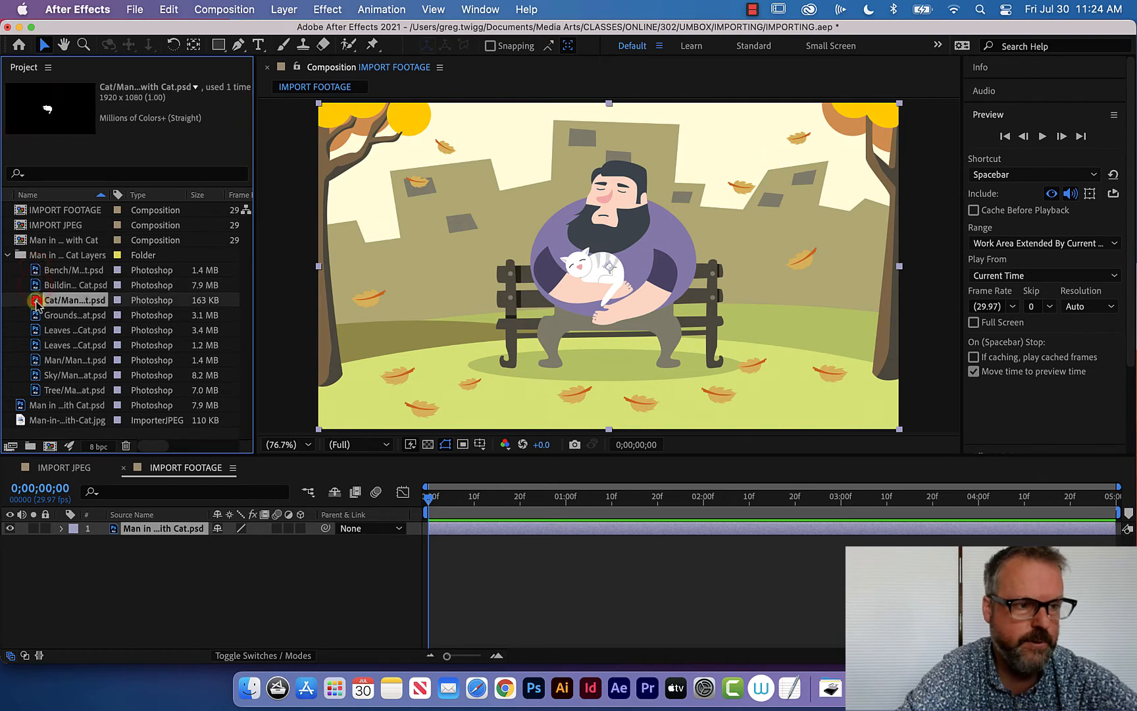
{"action": "left_click", "coordinate": [34, 315]}
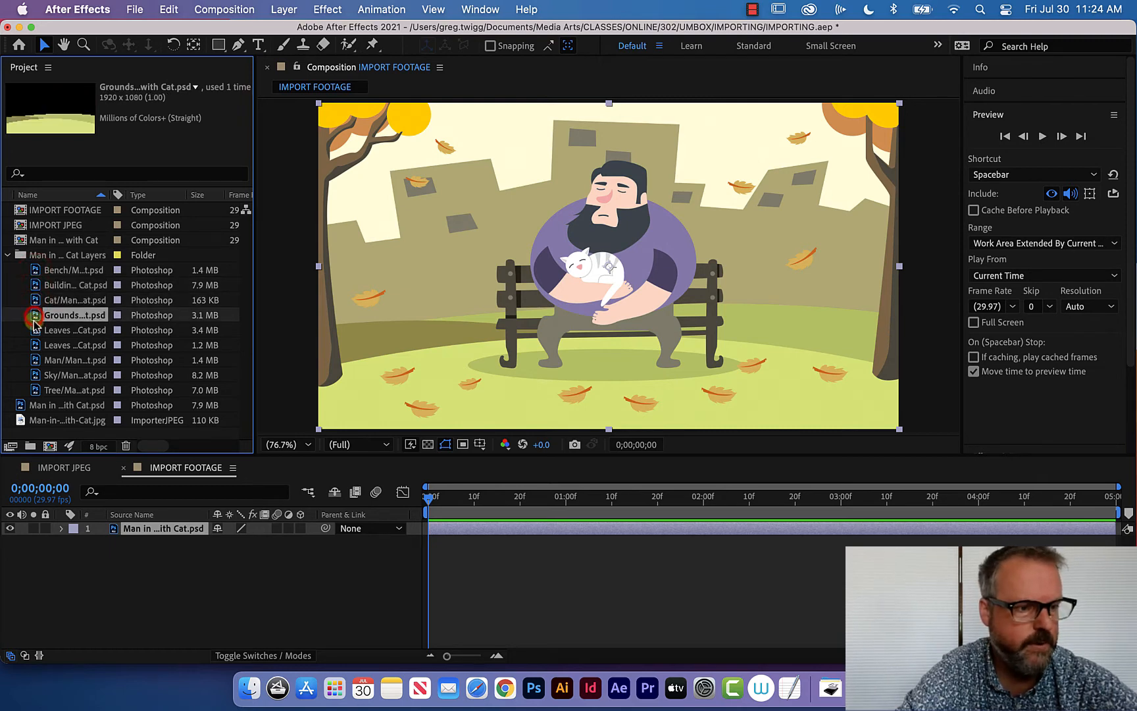
{"action": "left_click", "coordinate": [35, 329]}
{"action": "left_click", "coordinate": [35, 344]}
{"action": "left_click", "coordinate": [34, 360]}
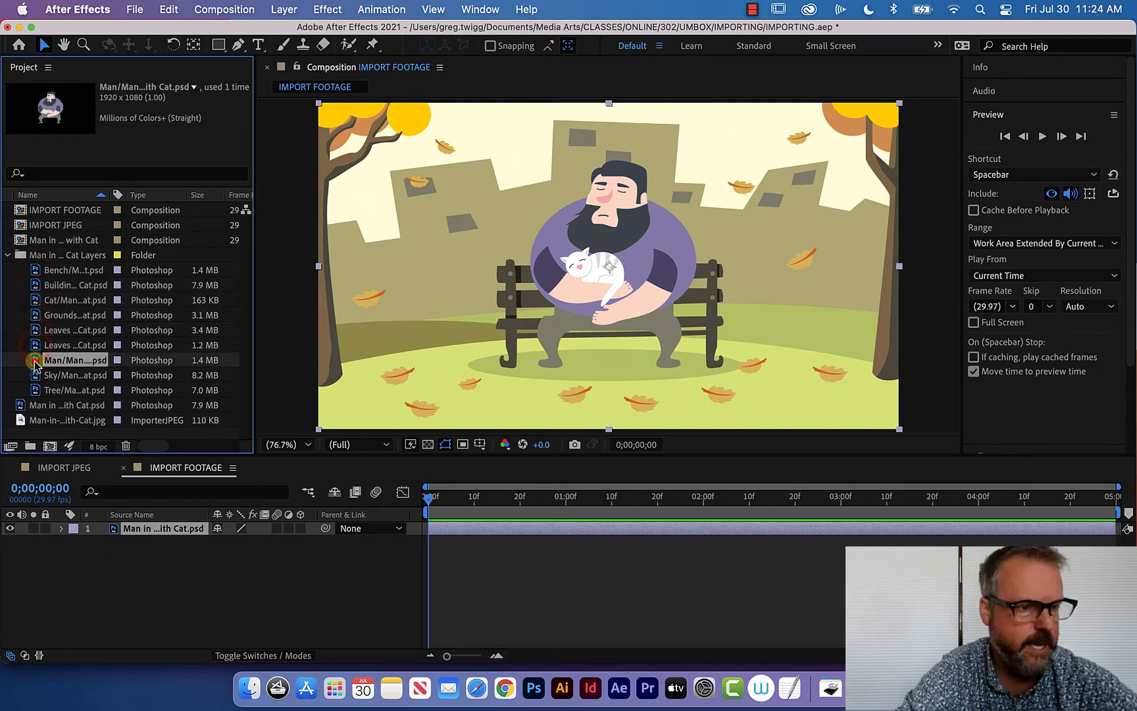
{"action": "left_click", "coordinate": [35, 375]}
{"action": "left_click", "coordinate": [35, 390]}
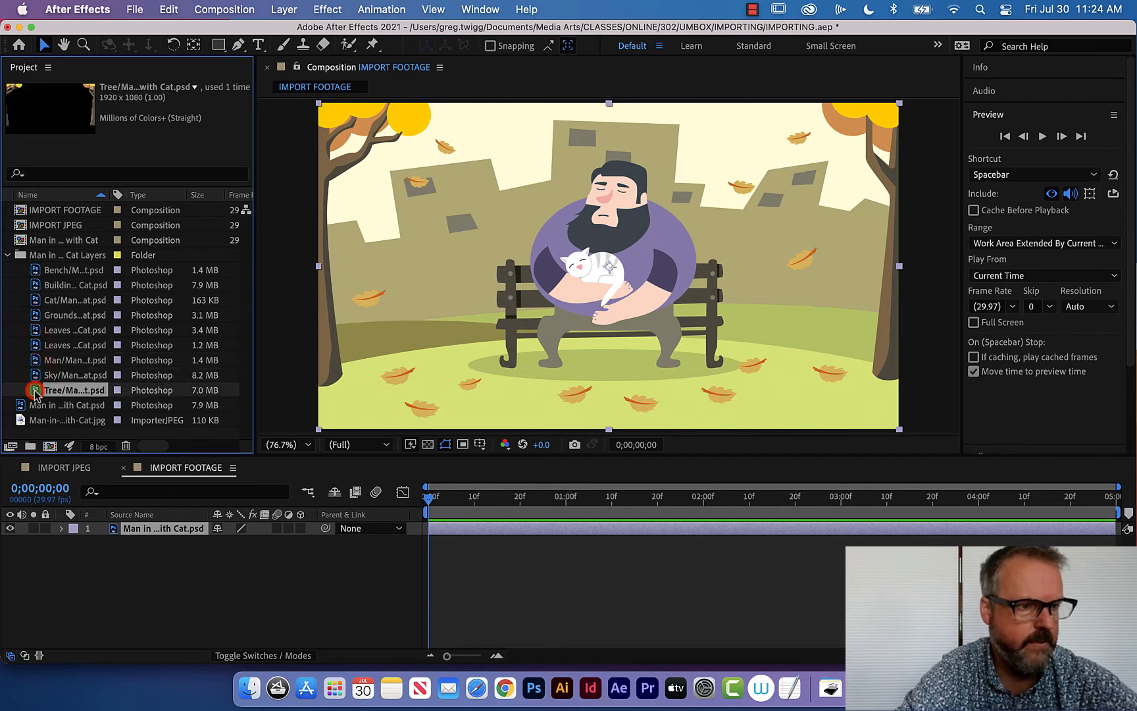
{"action": "left_click", "coordinate": [9, 254]}
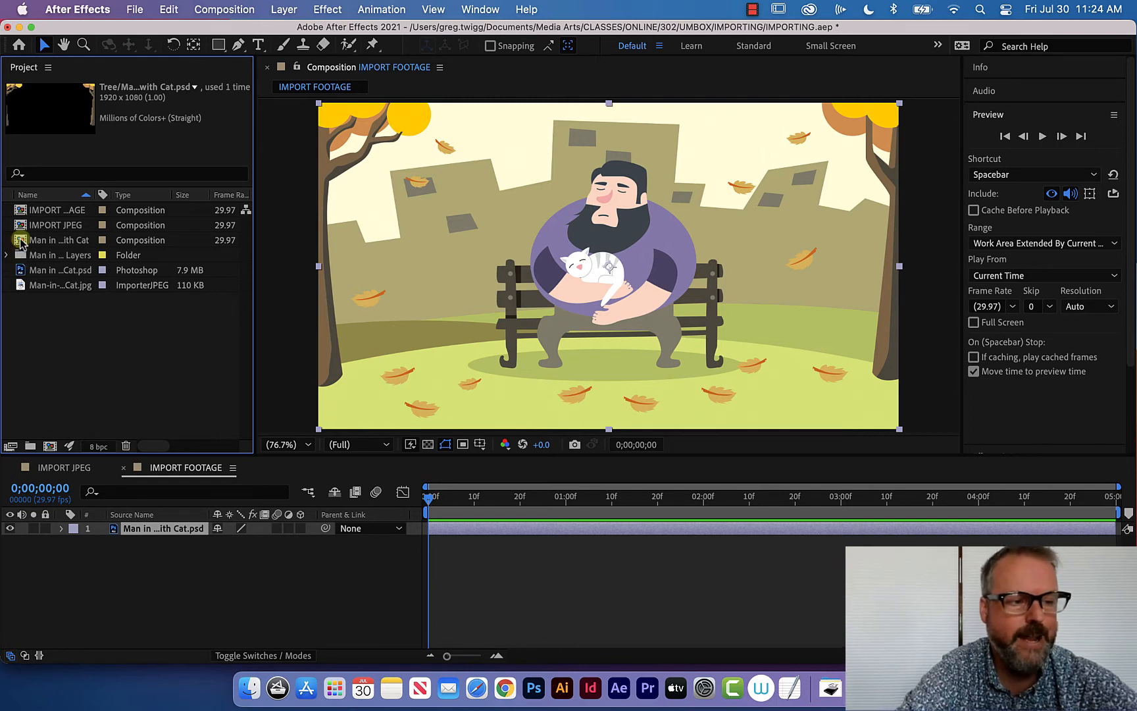
Open the Man in Park with Cat composition in the timeline
{"action": "left_click", "coordinate": [21, 242]}
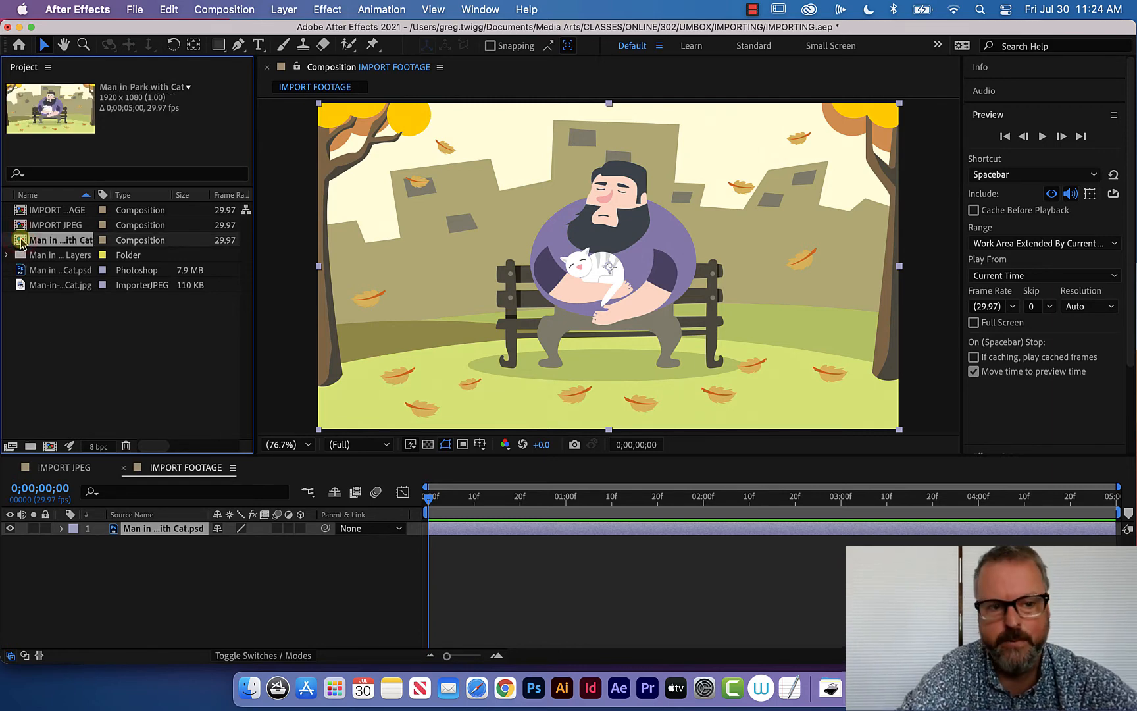
{"action": "double_click", "coordinate": [20, 241]}
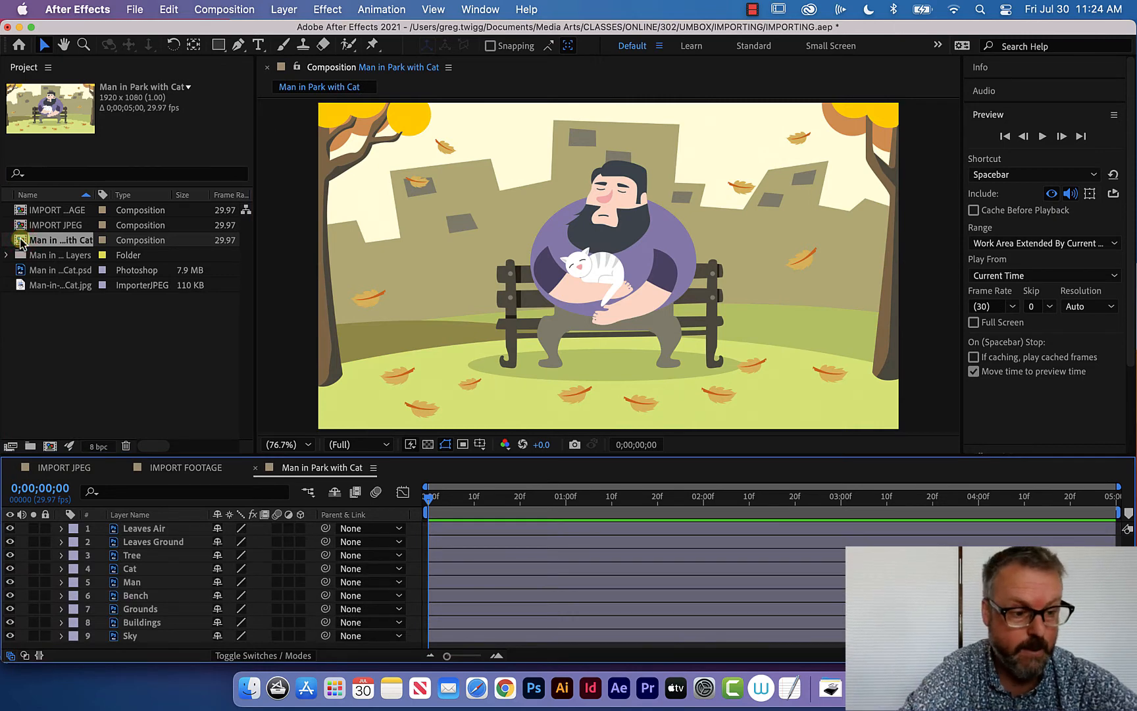
Hide the Leaves Air, Leaves Ground and Tree layers, and make all three visible again
{"action": "left_click", "coordinate": [10, 529]}
{"action": "left_click", "coordinate": [10, 542]}
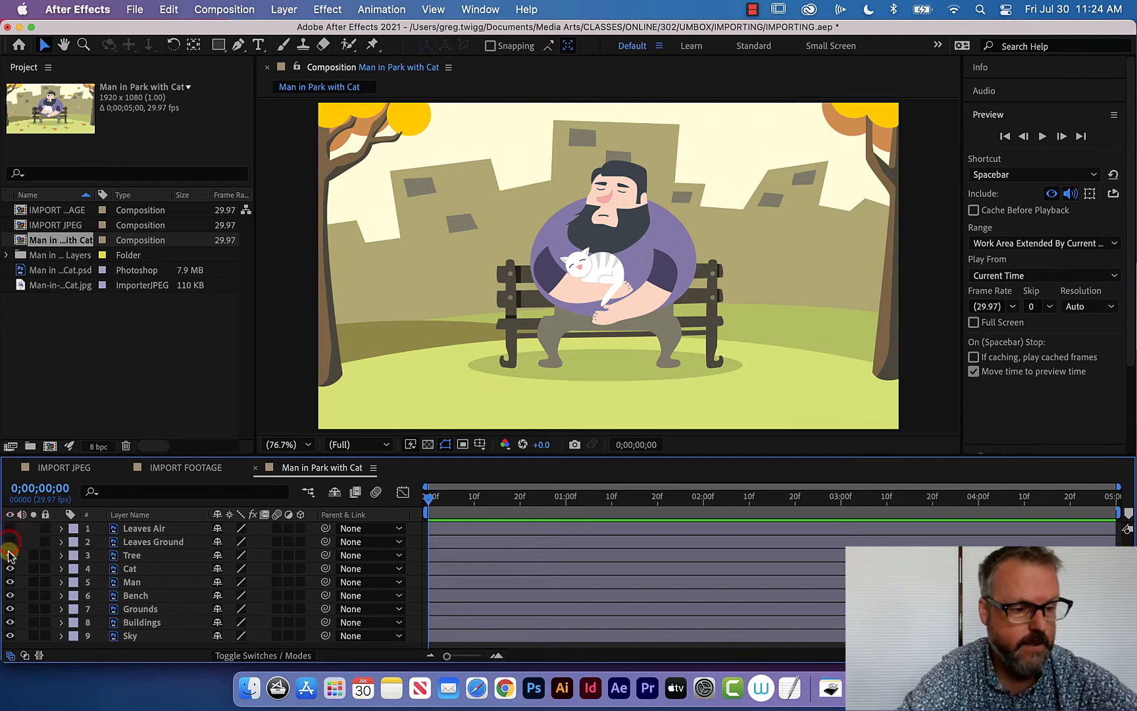
{"action": "left_click", "coordinate": [10, 554]}
{"action": "left_click", "coordinate": [10, 555]}
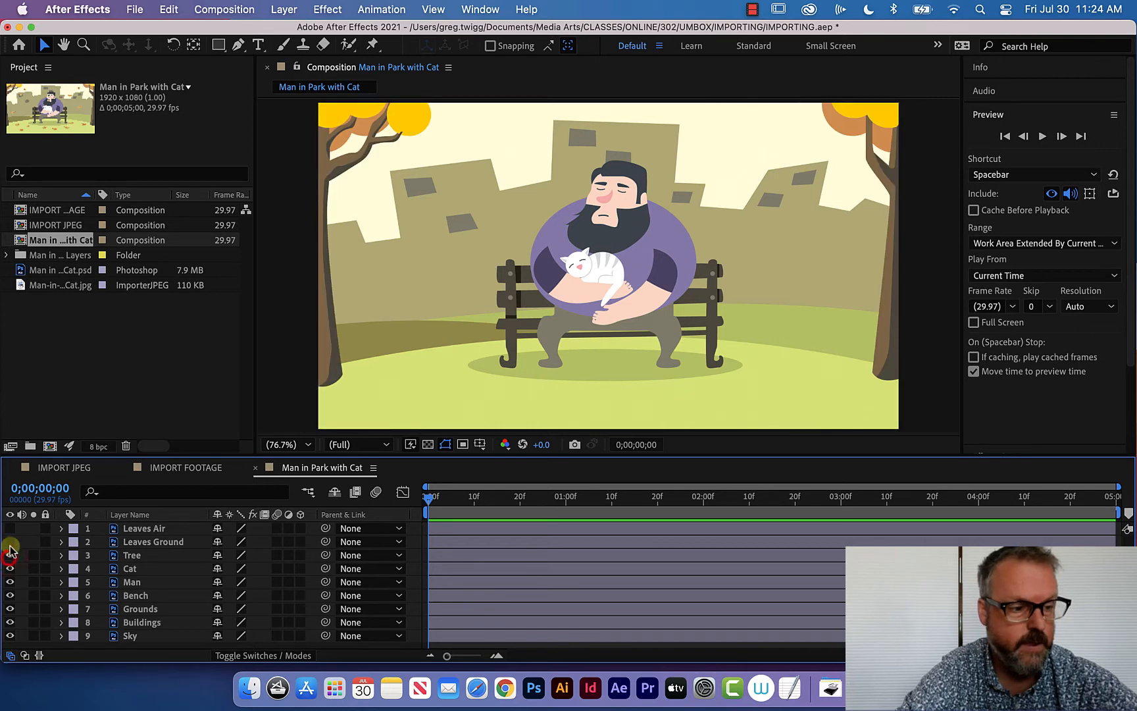
{"action": "left_click", "coordinate": [9, 541]}
{"action": "left_click", "coordinate": [10, 528]}
Select individual layers of the Man in Park with Cat composition one at a time, from Leaves Air down to Man
{"action": "left_click", "coordinate": [136, 530]}
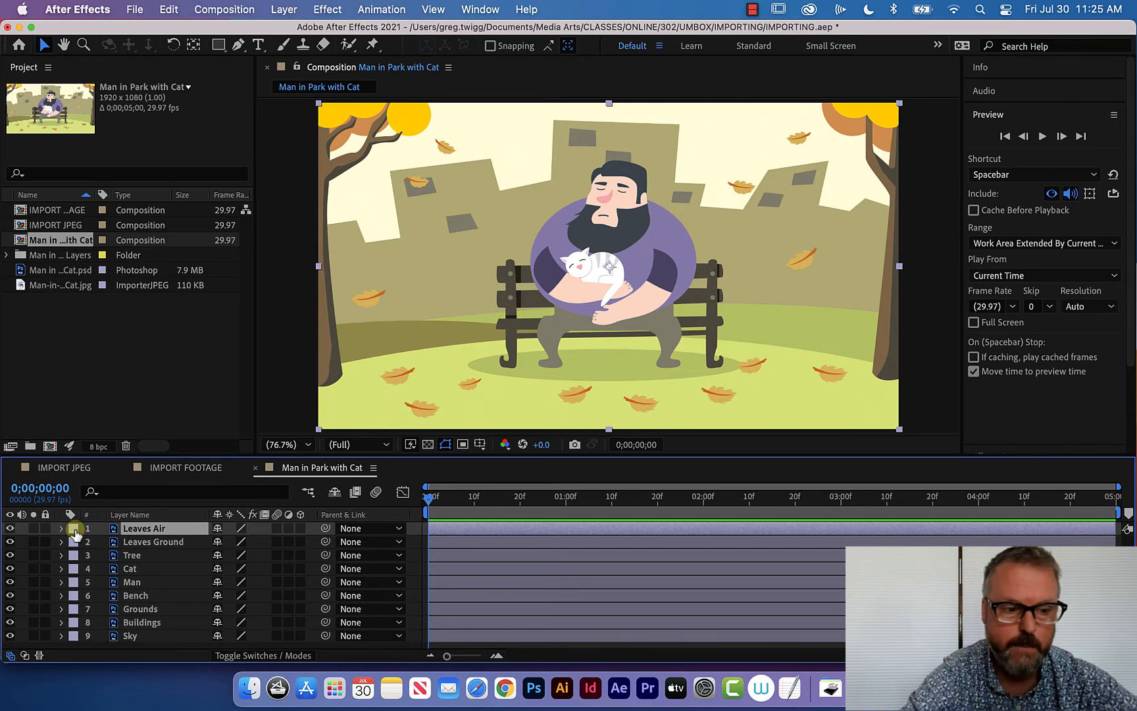
{"action": "left_click", "coordinate": [116, 542]}
{"action": "left_click", "coordinate": [114, 569]}
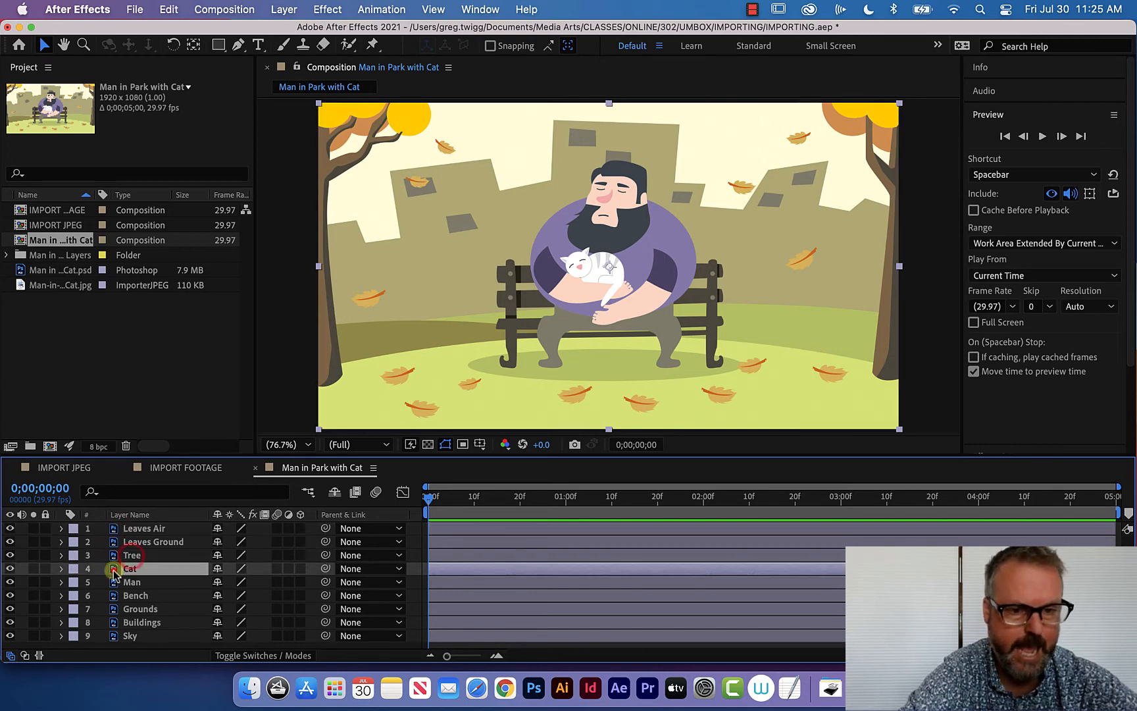
{"action": "left_click", "coordinate": [115, 583]}
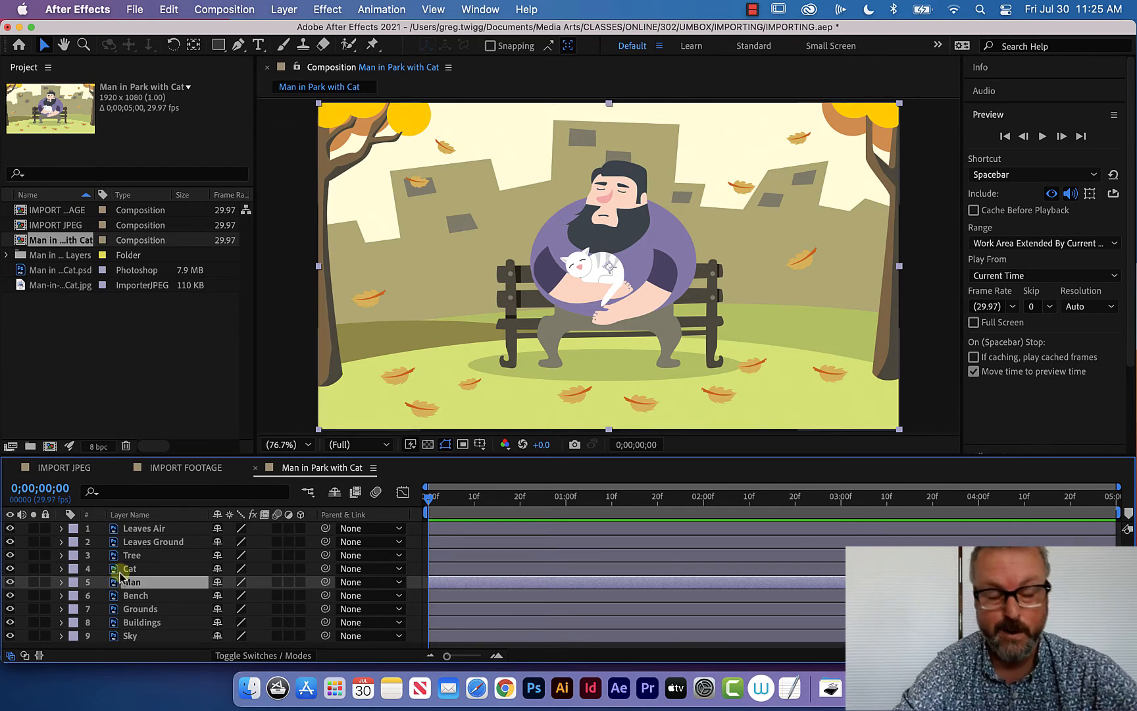
Import Man in Park with Cat.psd as Composition - Retain Layer Sizes with editable layer styles
{"action": "left_click", "coordinate": [115, 374]}
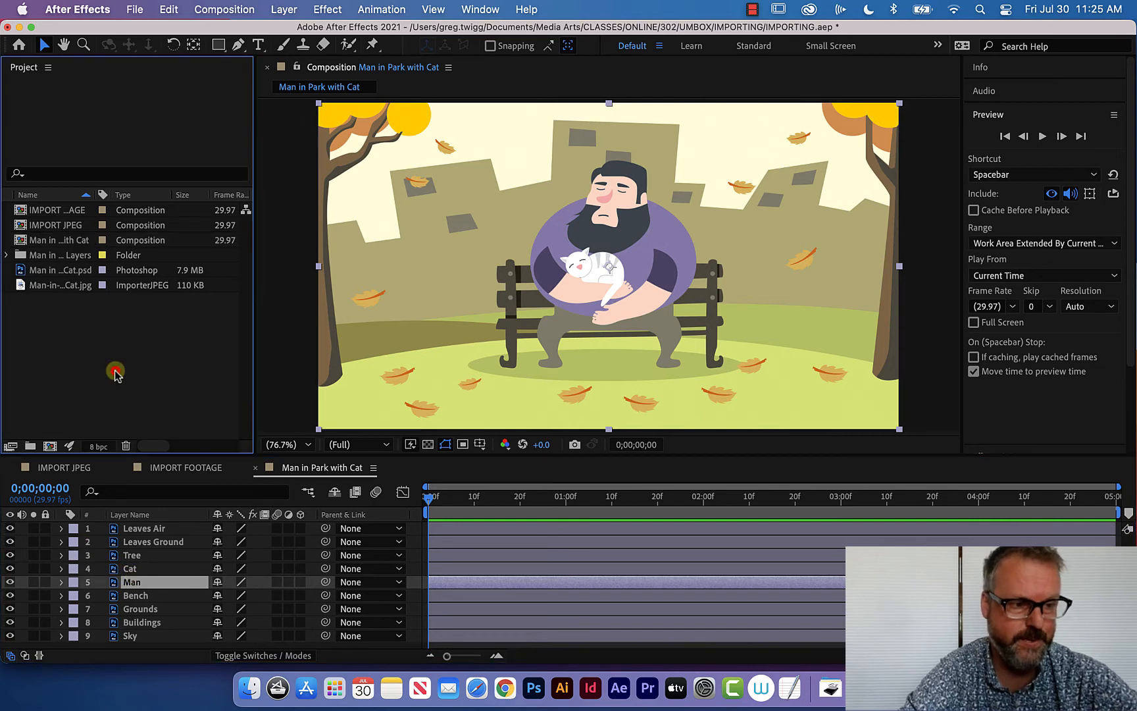
{"action": "double_click", "coordinate": [97, 339]}
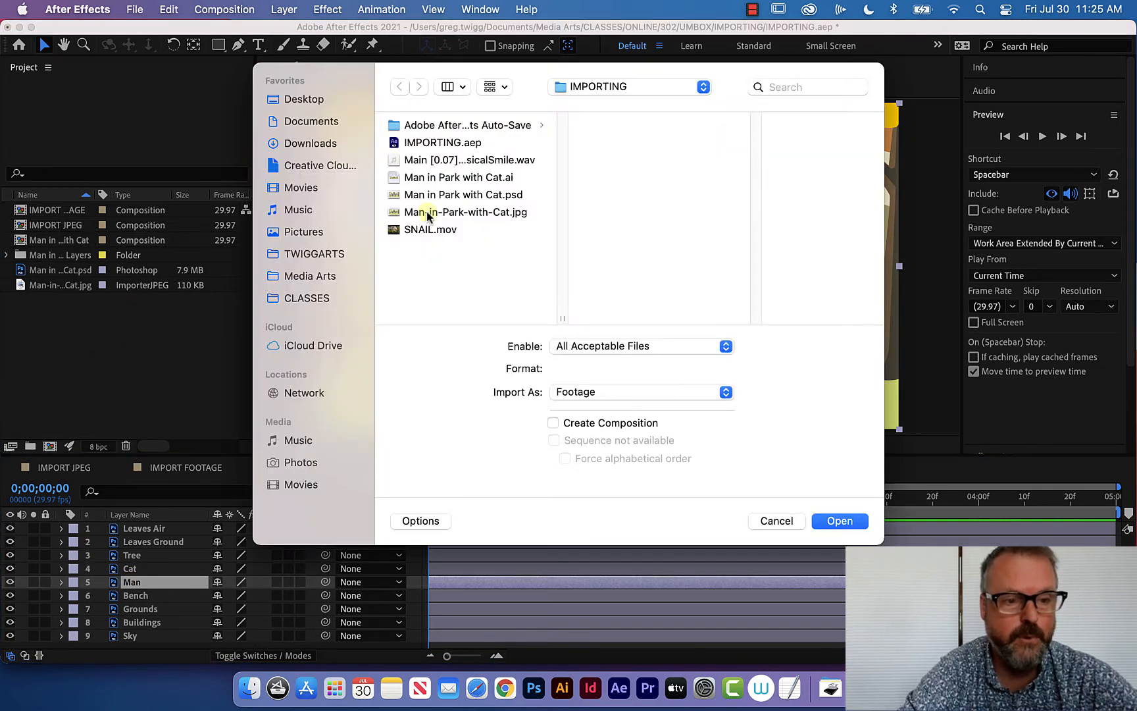
{"action": "left_click", "coordinate": [394, 196]}
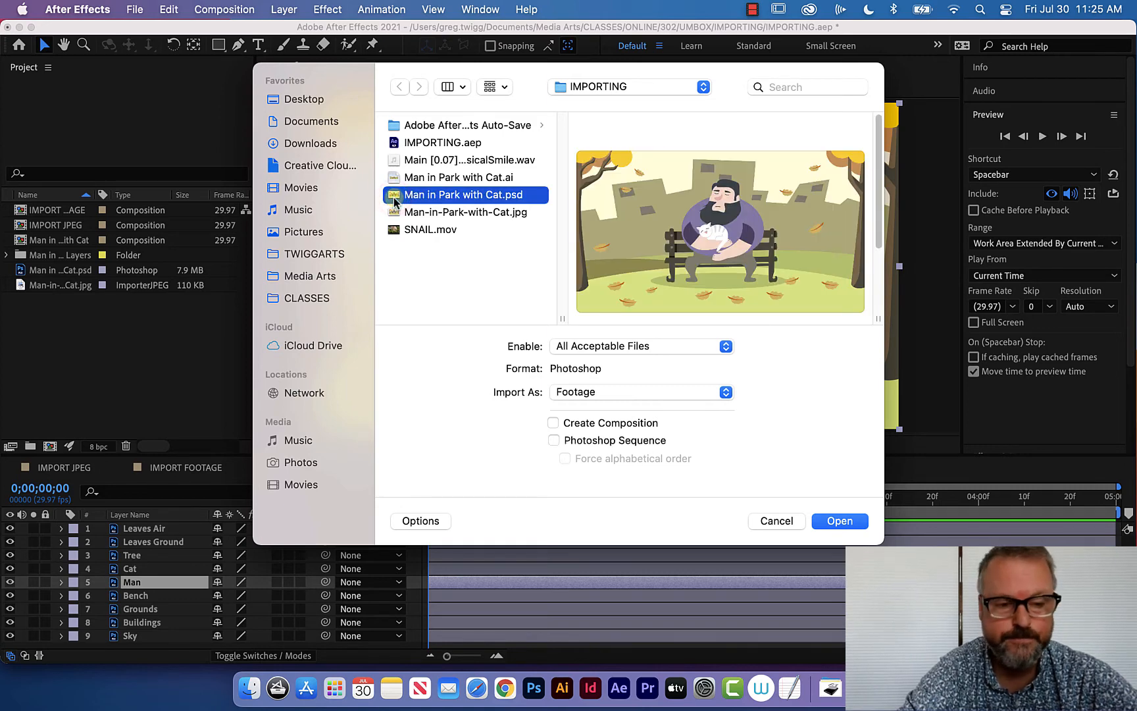
{"action": "left_click", "coordinate": [615, 397]}
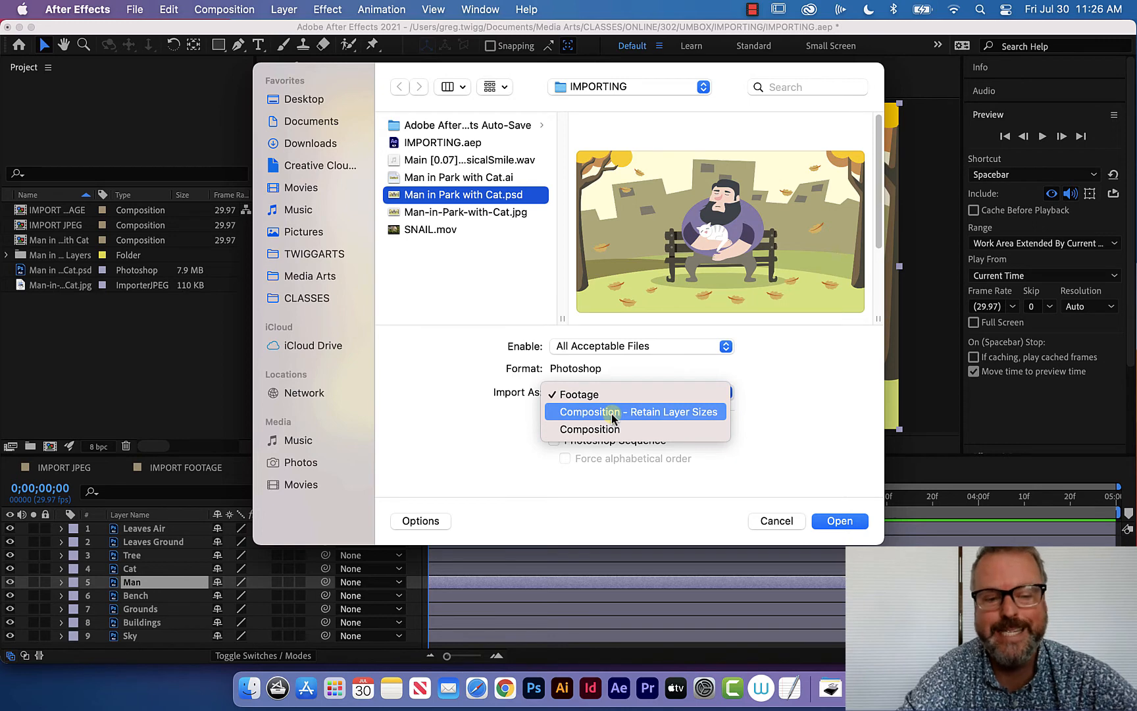
{"action": "left_click", "coordinate": [612, 412]}
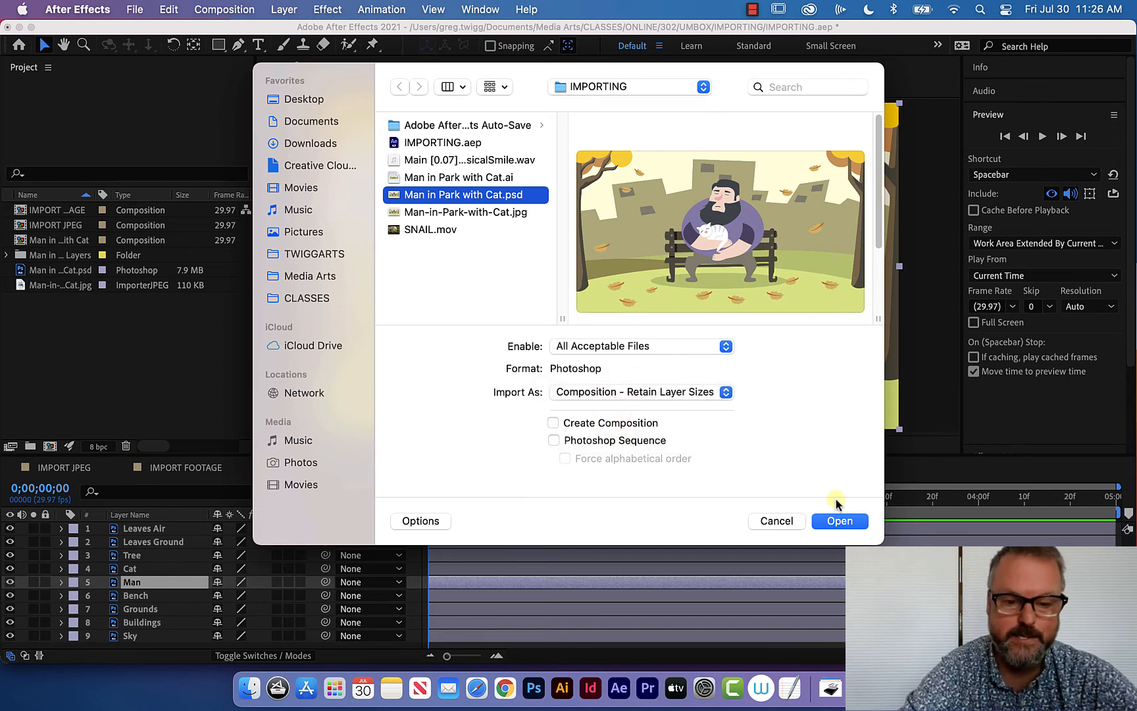
{"action": "left_click", "coordinate": [838, 520]}
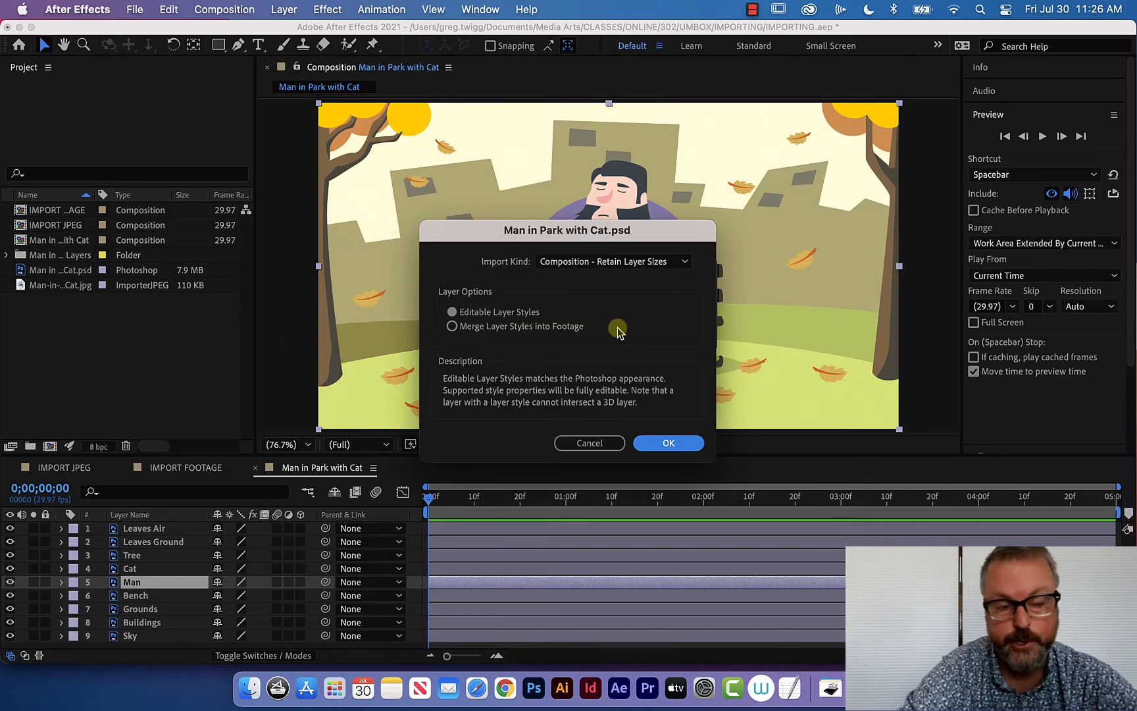
{"action": "left_click", "coordinate": [668, 442]}
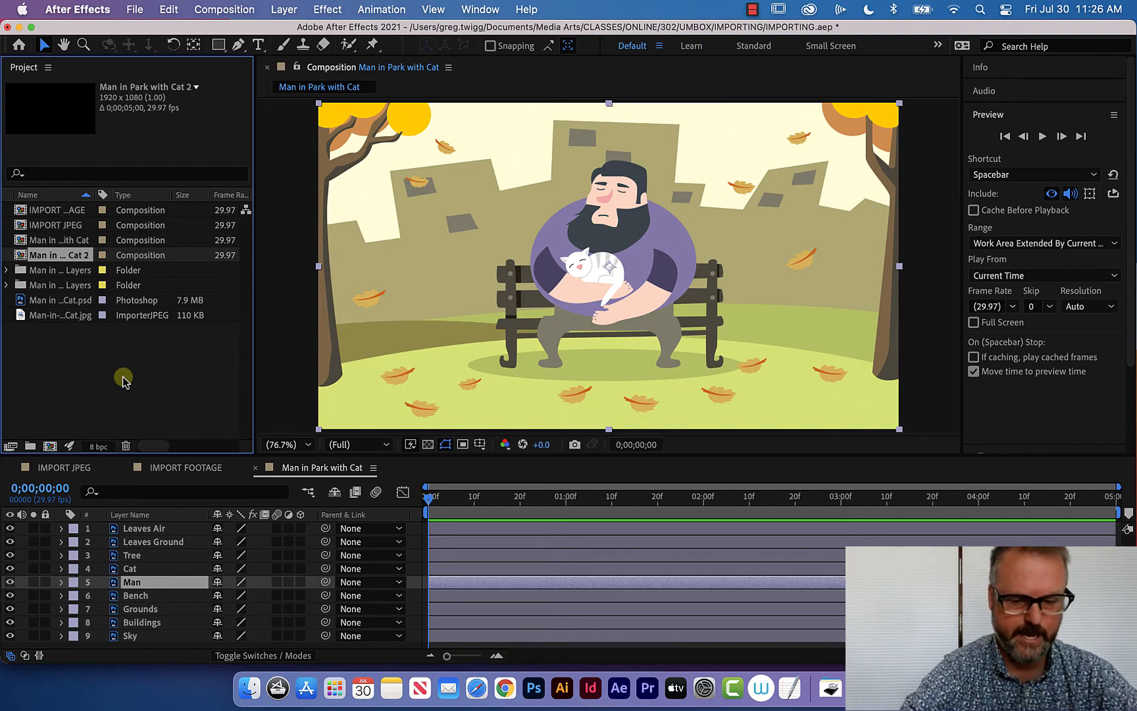
Rename the newly imported Man in Park with Cat 2 composition as LAYER SIZES
{"action": "key", "text": "Return"}
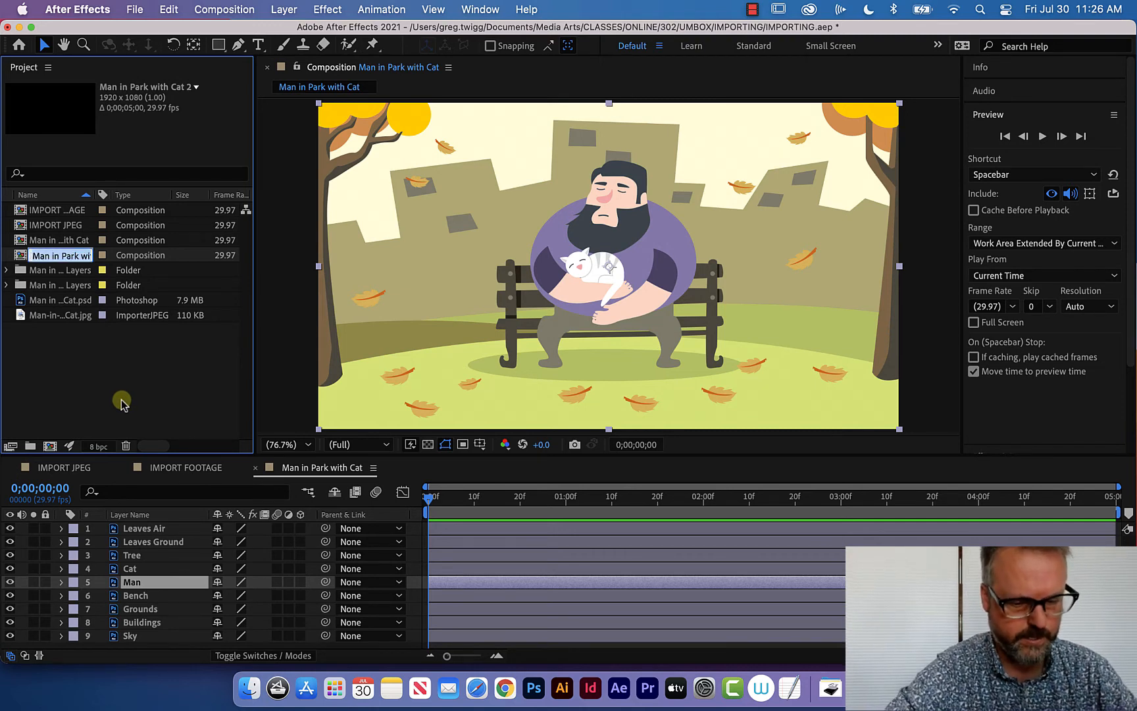
{"action": "type", "text": "LAYER"}
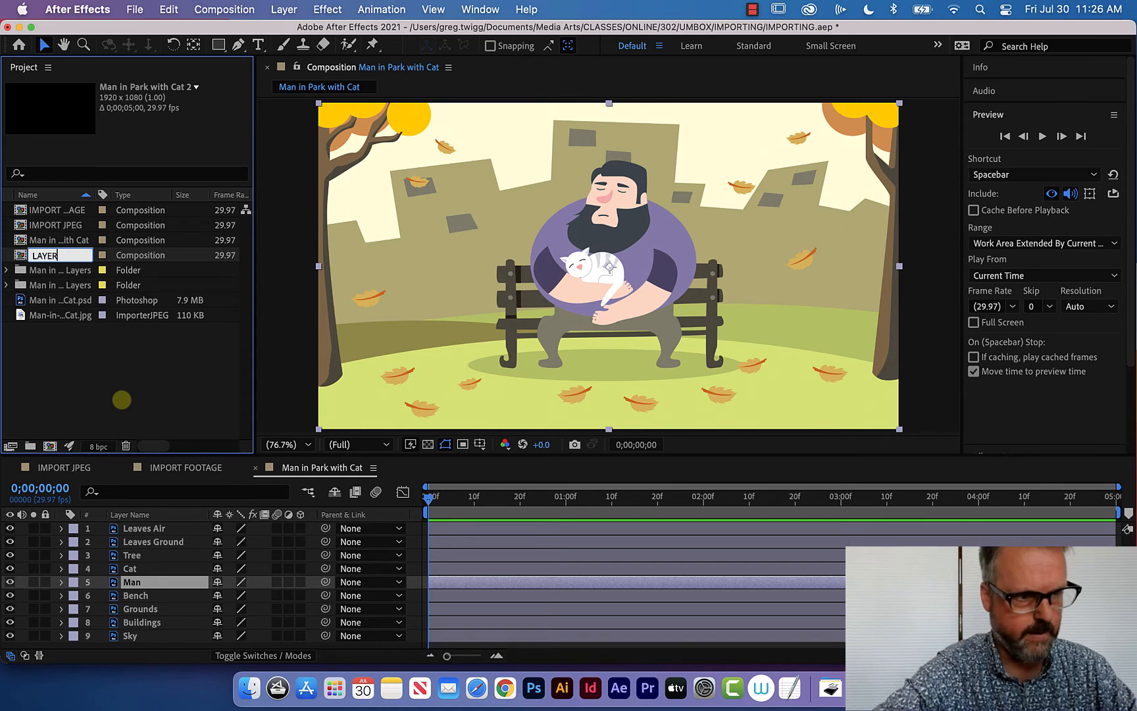
{"action": "type", "text": " SIZES"}
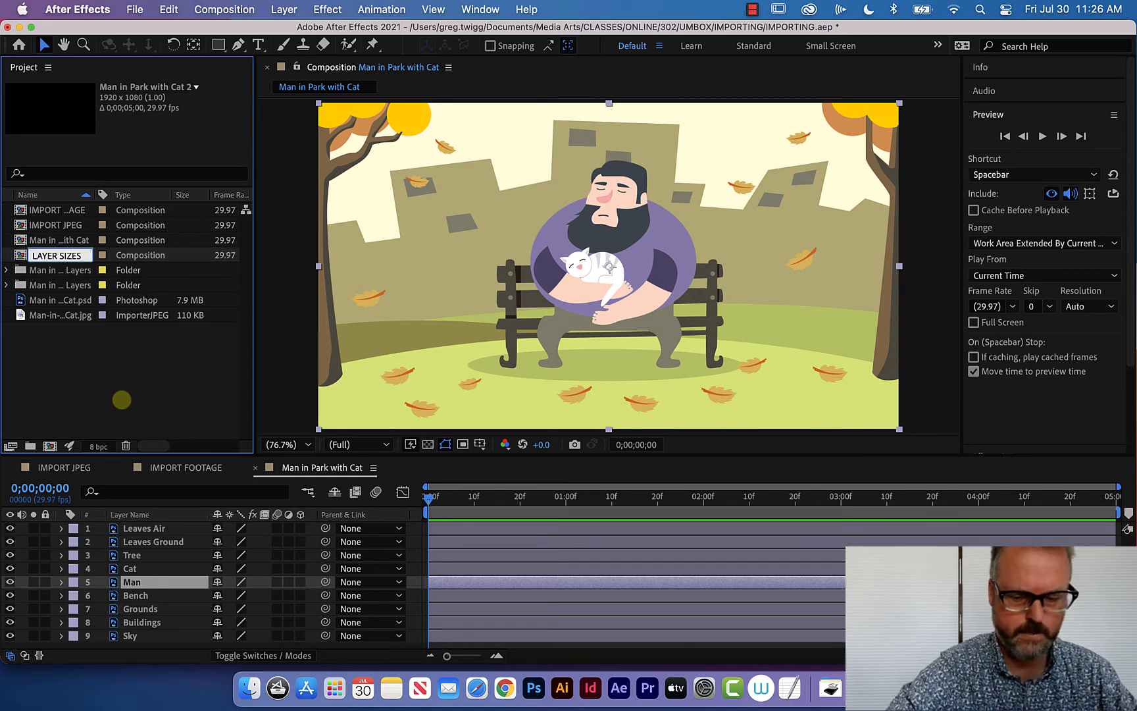
{"action": "key", "text": "Return"}
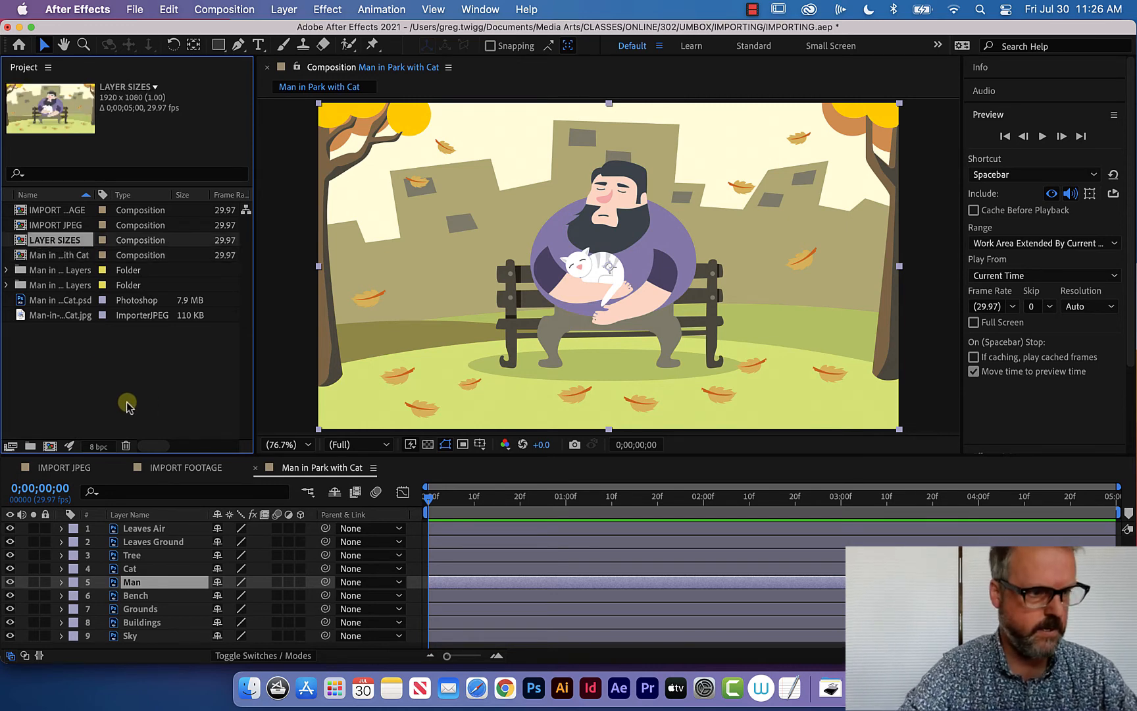
Rename the original Man in Park with Cat composition as DOCUMENT SIZE
{"action": "left_click", "coordinate": [73, 255]}
{"action": "key", "text": "Return"}
{"action": "type", "text": "DO"}
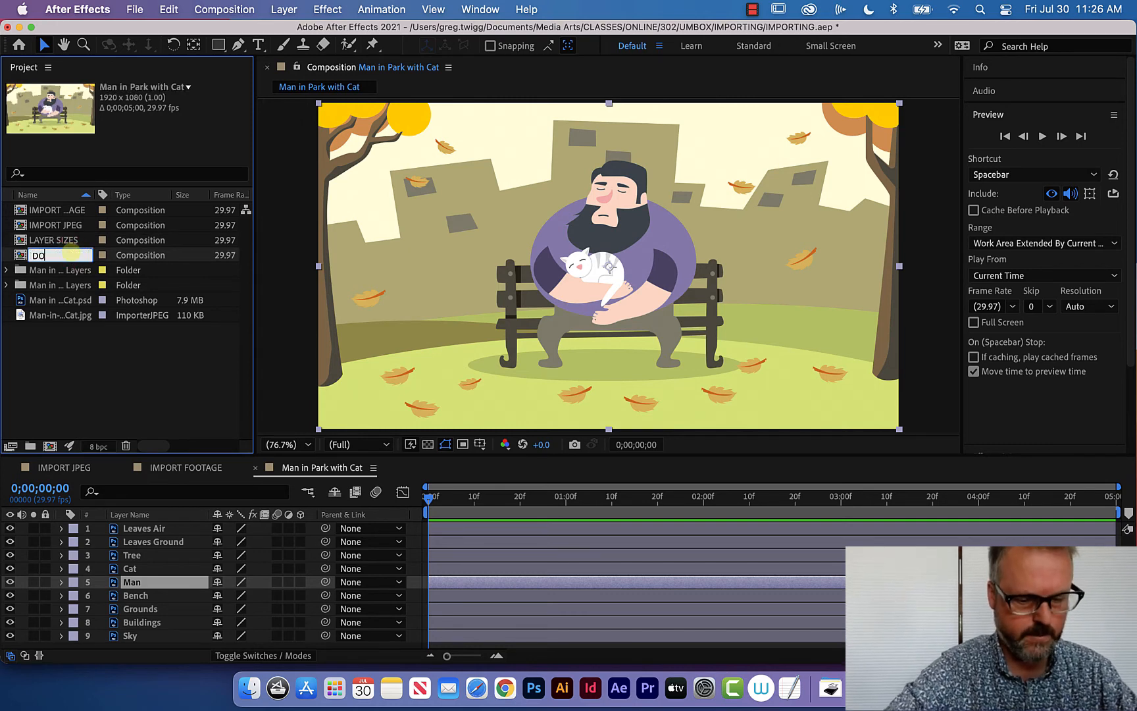
{"action": "type", "text": "CUMENT"}
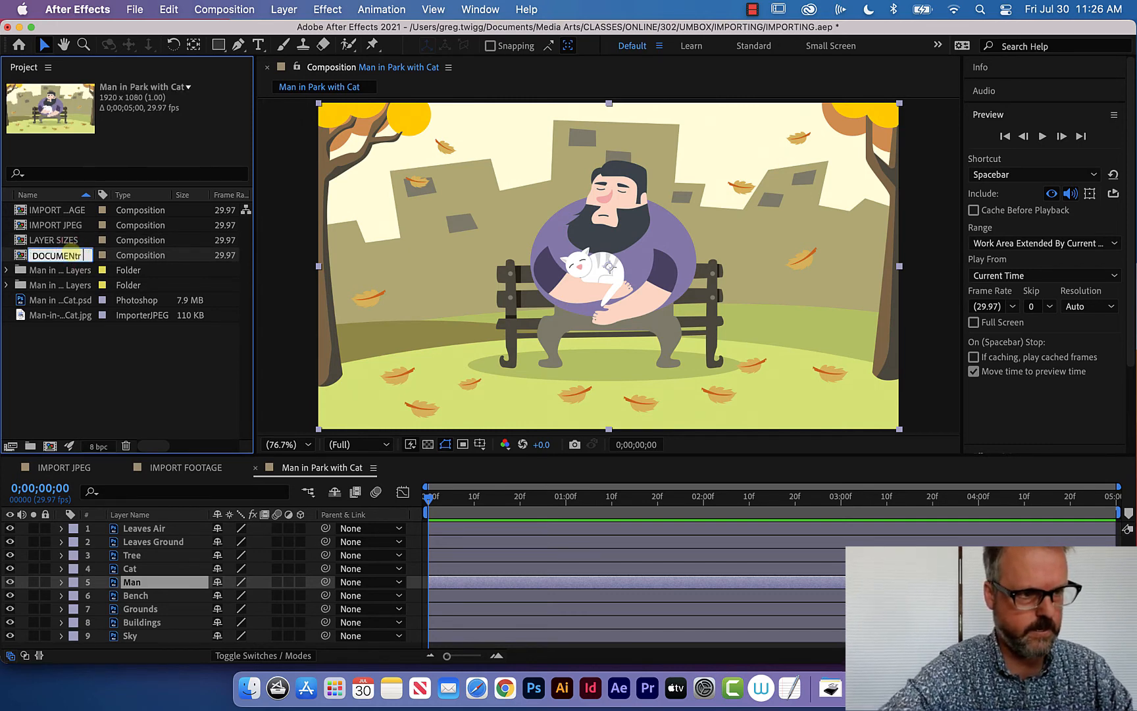
{"action": "type", "text": " SI"}
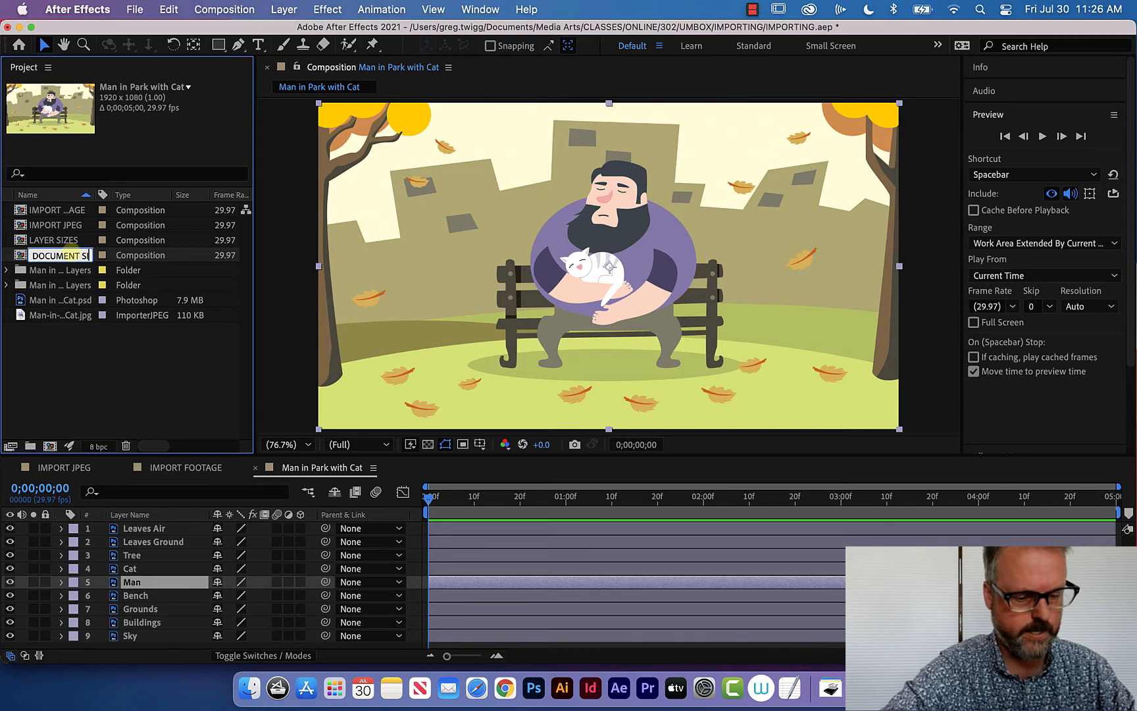
{"action": "type", "text": "ZE"}
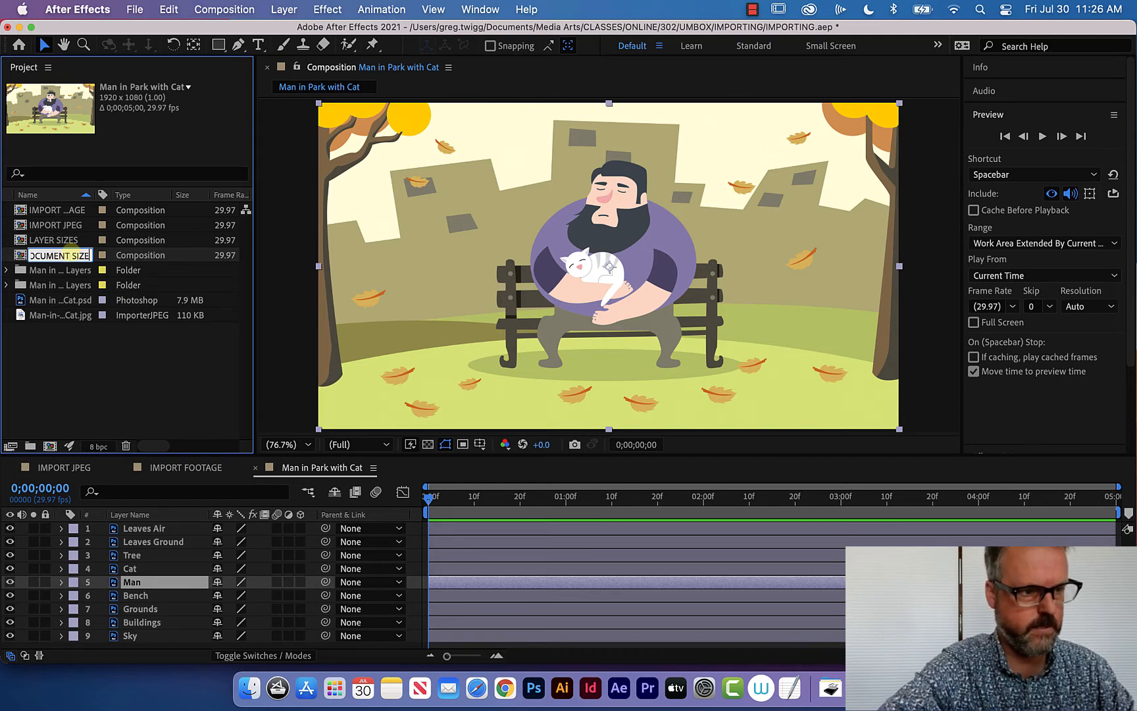
{"action": "key", "text": "Return"}
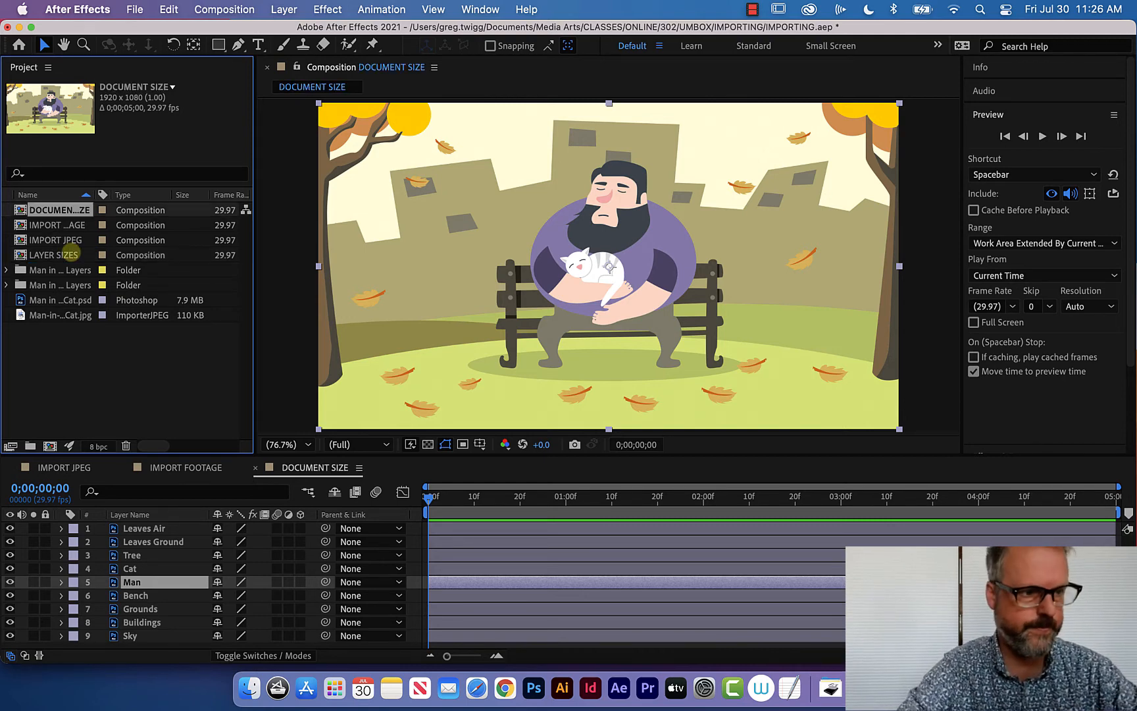
Open the LAYER SIZES composition and inspect the bounding boxes of the Cat, Man, Tree and Grounds layers one at a time
{"action": "double_click", "coordinate": [16, 256]}
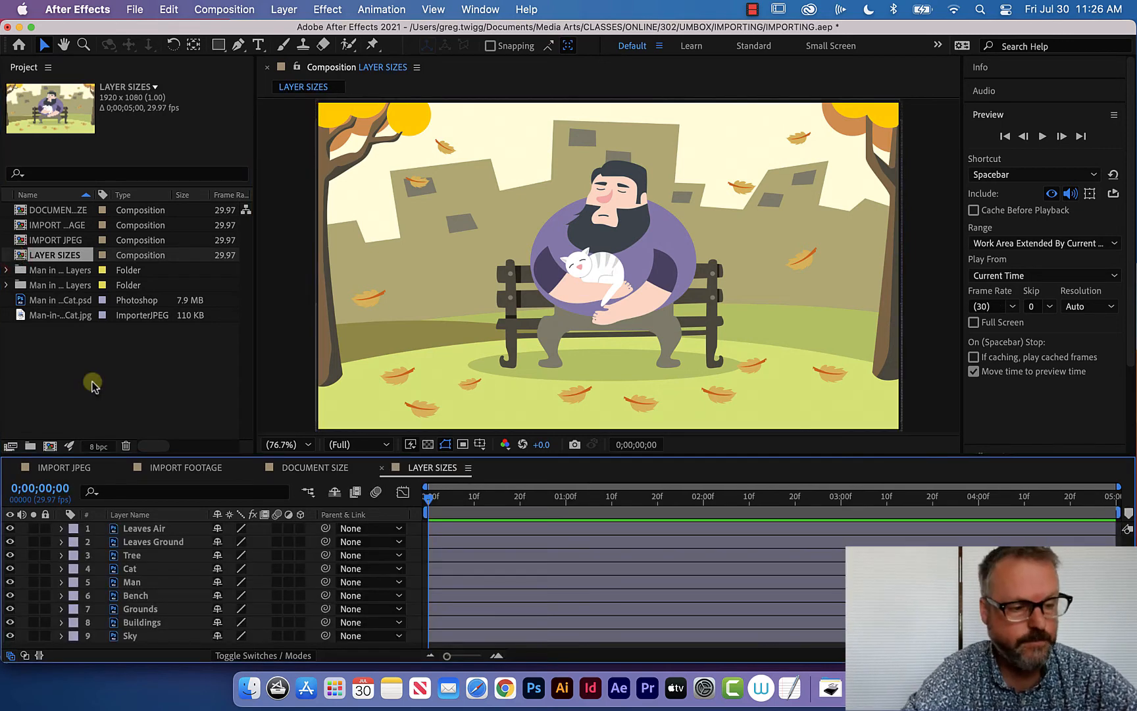
{"action": "left_click", "coordinate": [125, 568]}
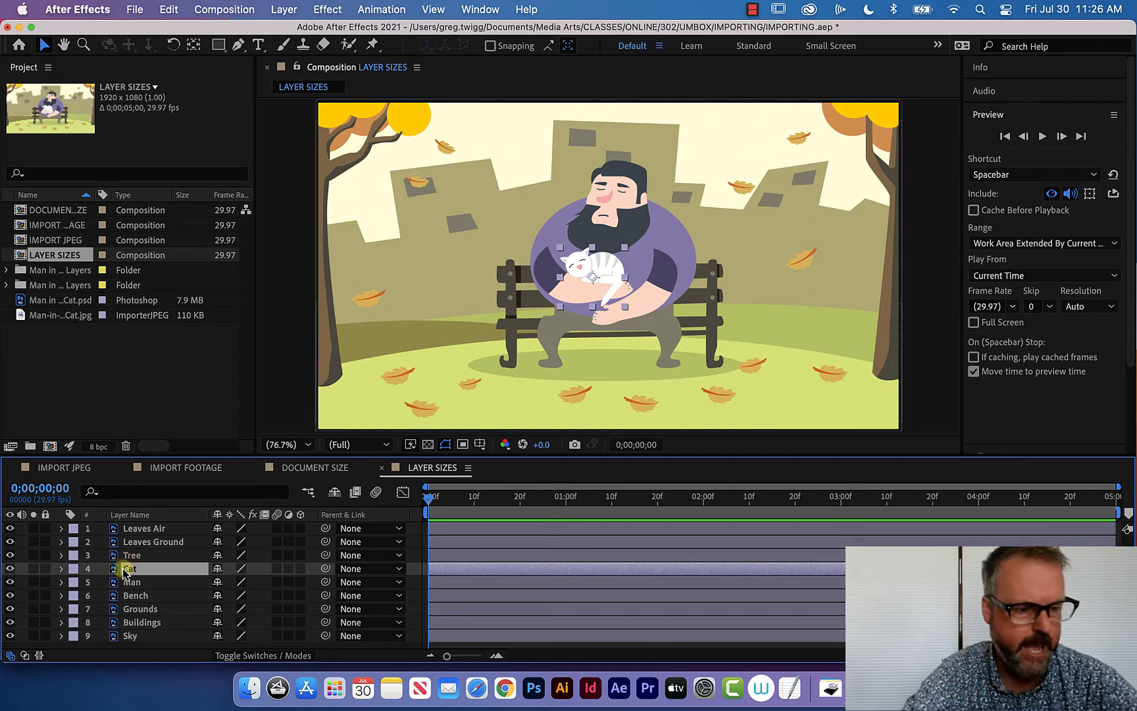
{"action": "left_click", "coordinate": [128, 583]}
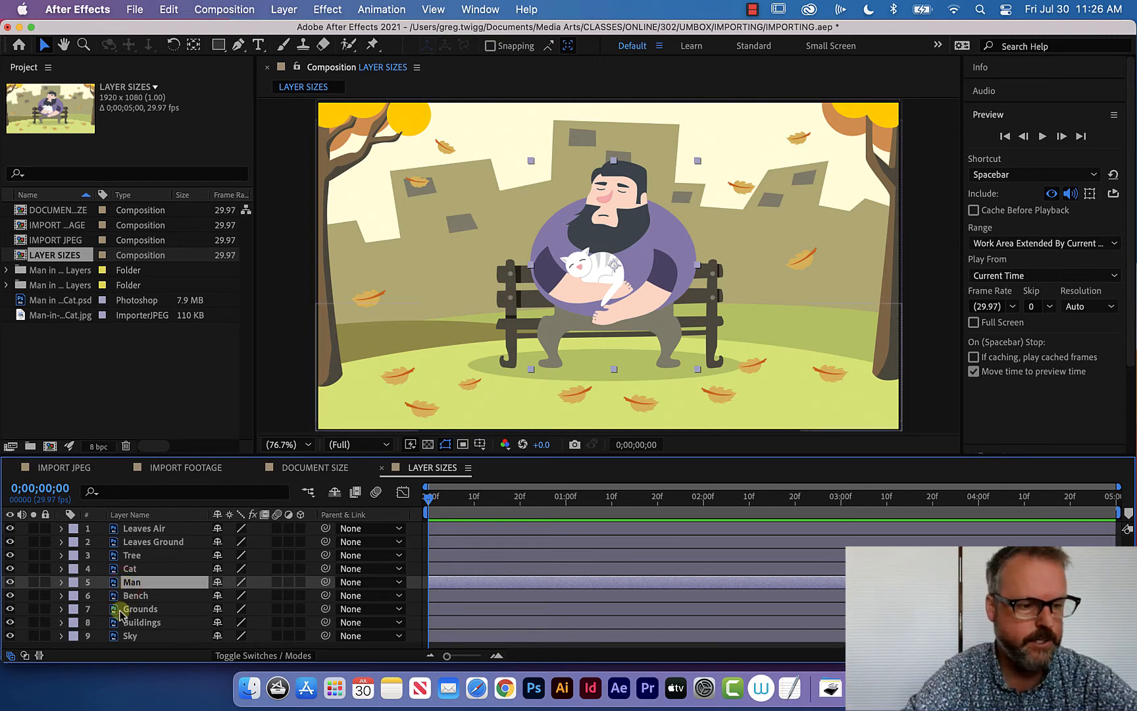
{"action": "left_click", "coordinate": [132, 555]}
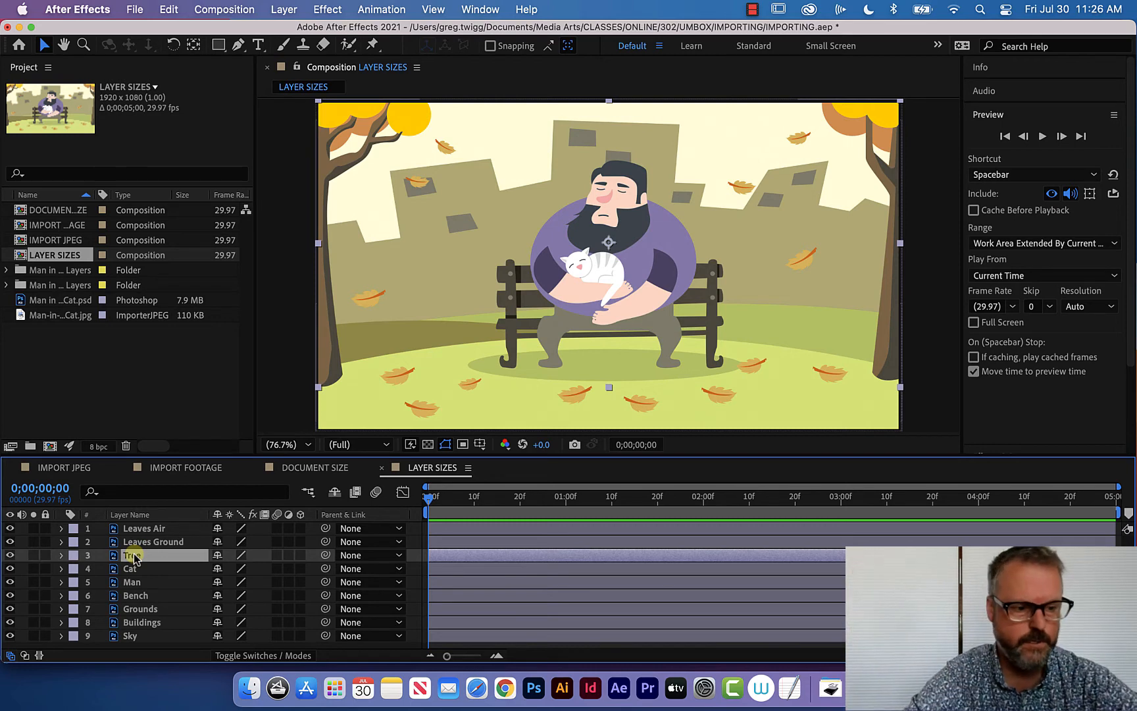
{"action": "left_click", "coordinate": [144, 611]}
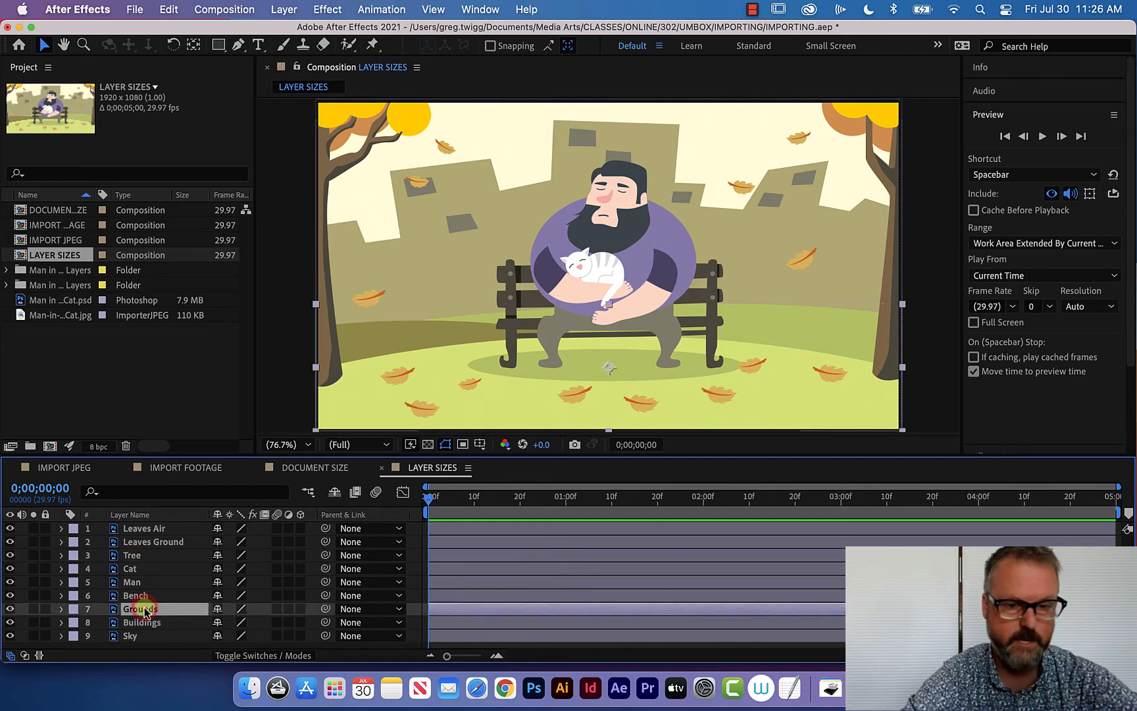
{"action": "left_click", "coordinate": [130, 570]}
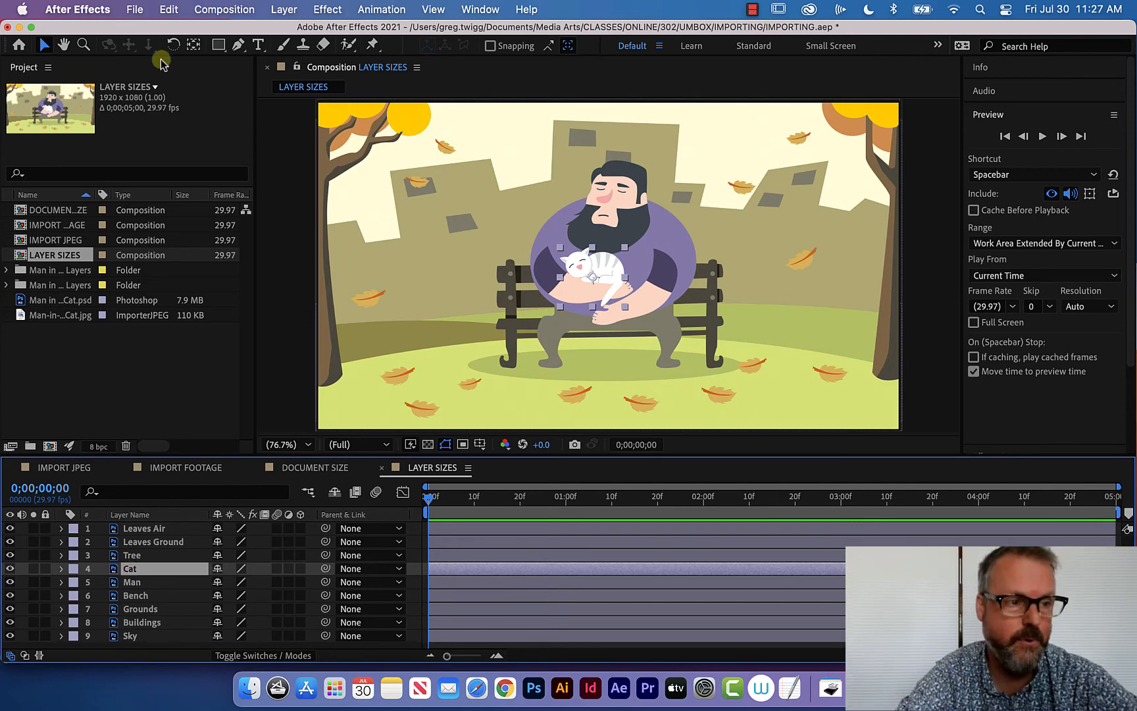
{"action": "left_click", "coordinate": [134, 9]}
{"action": "mouse_move", "coordinate": [148, 244]}
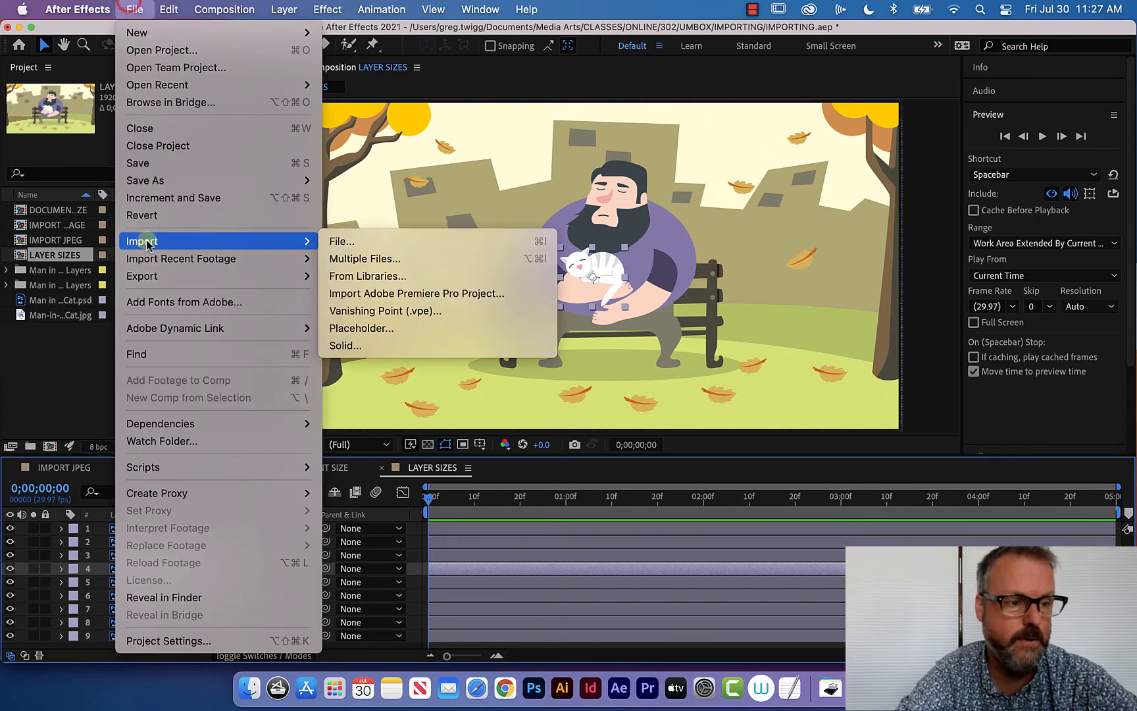
{"action": "left_click", "coordinate": [342, 241]}
{"action": "left_click", "coordinate": [517, 194]}
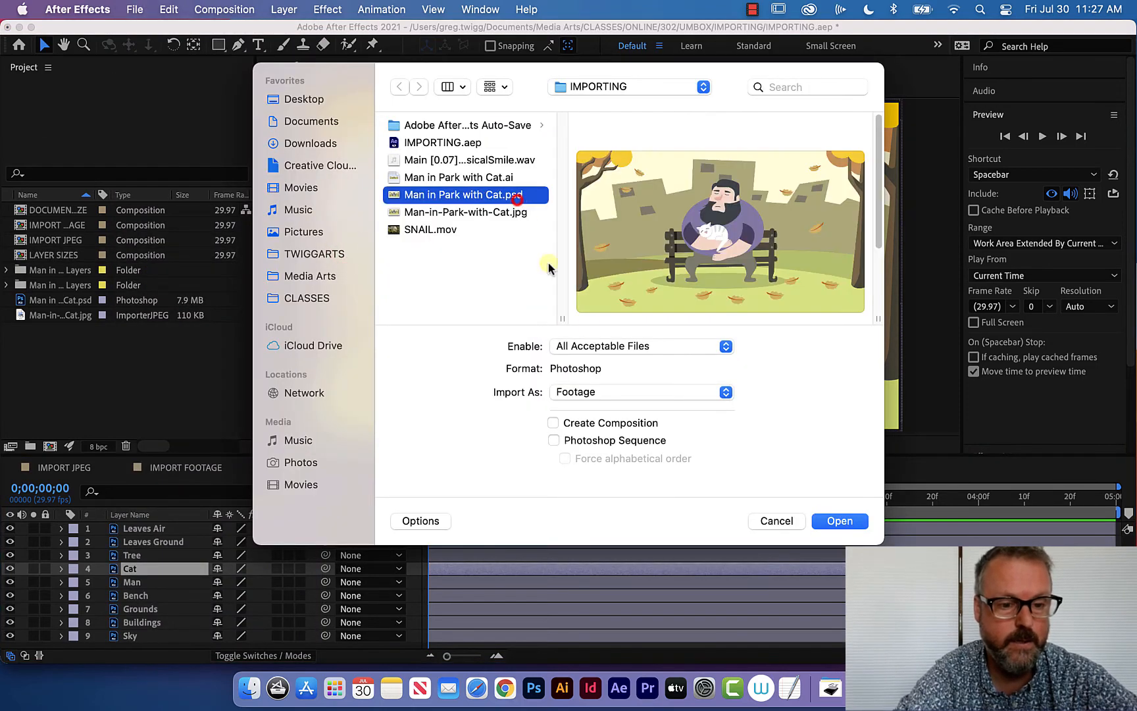
{"action": "left_click", "coordinate": [611, 393]}
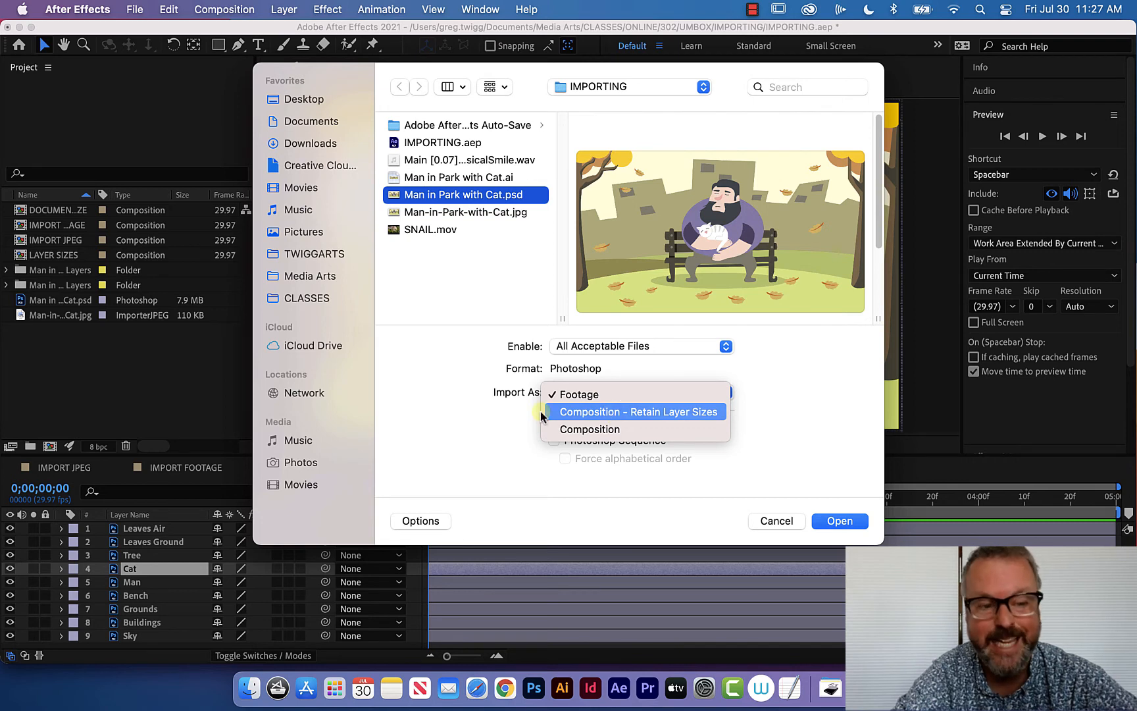
{"action": "left_click", "coordinate": [521, 415]}
{"action": "left_click", "coordinate": [766, 523]}
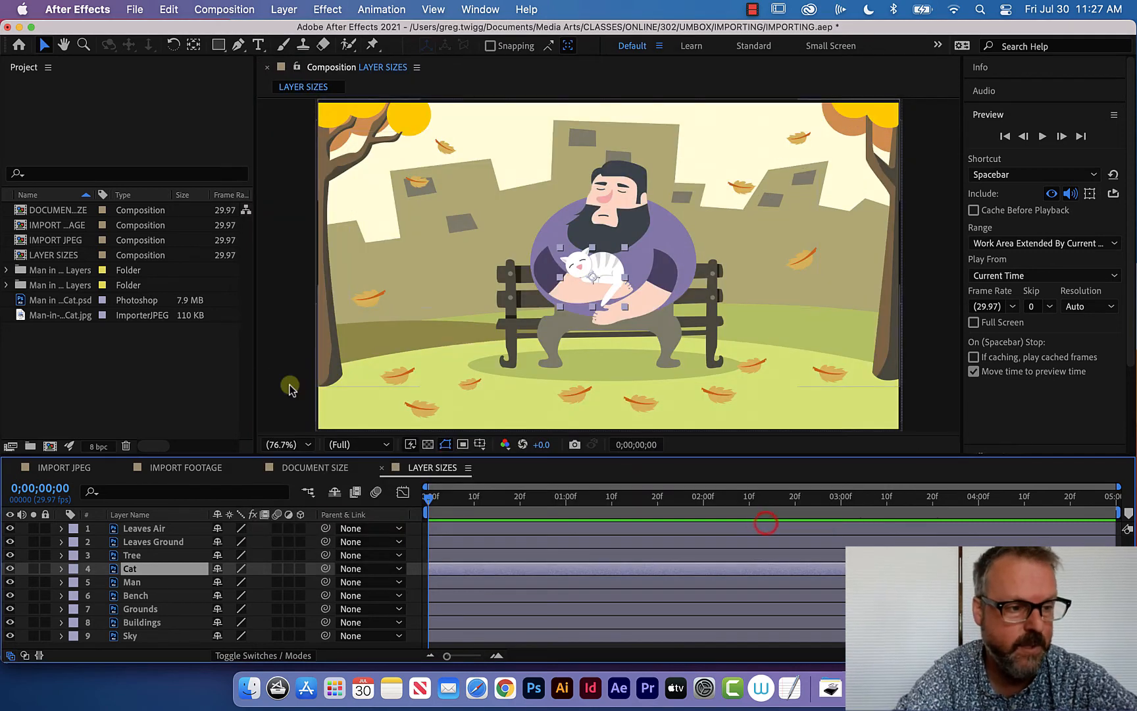
Start importing Man in Park with Cat.psd again, with Footage as the import kind
{"action": "double_click", "coordinate": [62, 352]}
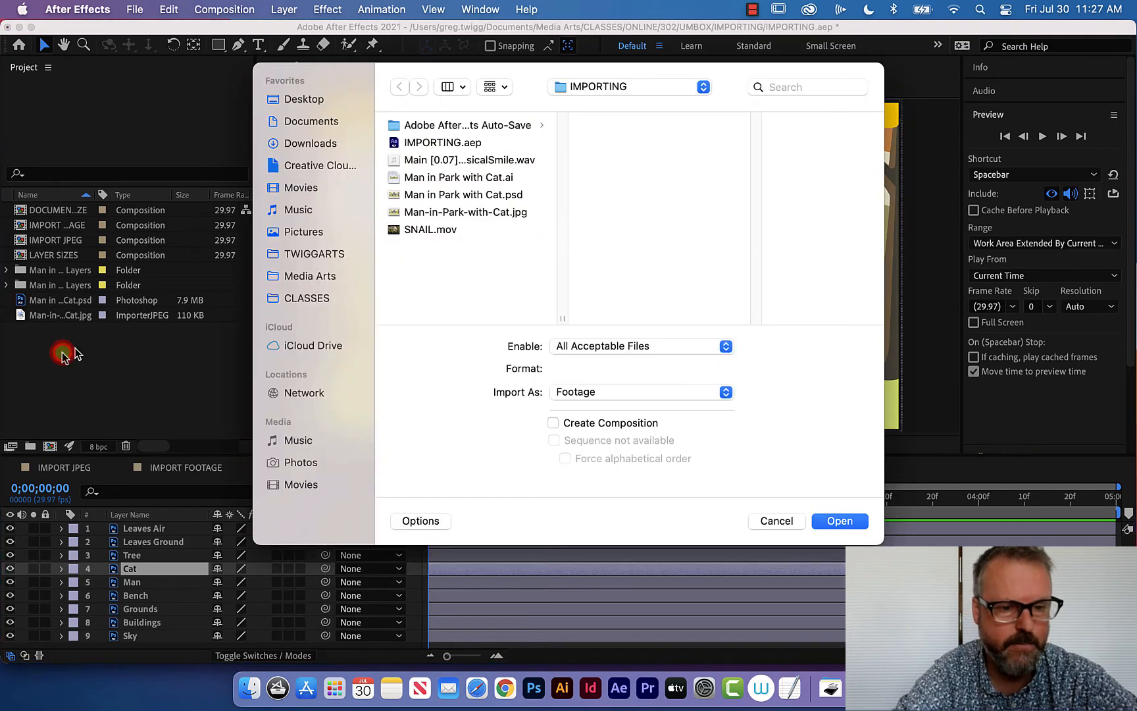
{"action": "left_click", "coordinate": [464, 196]}
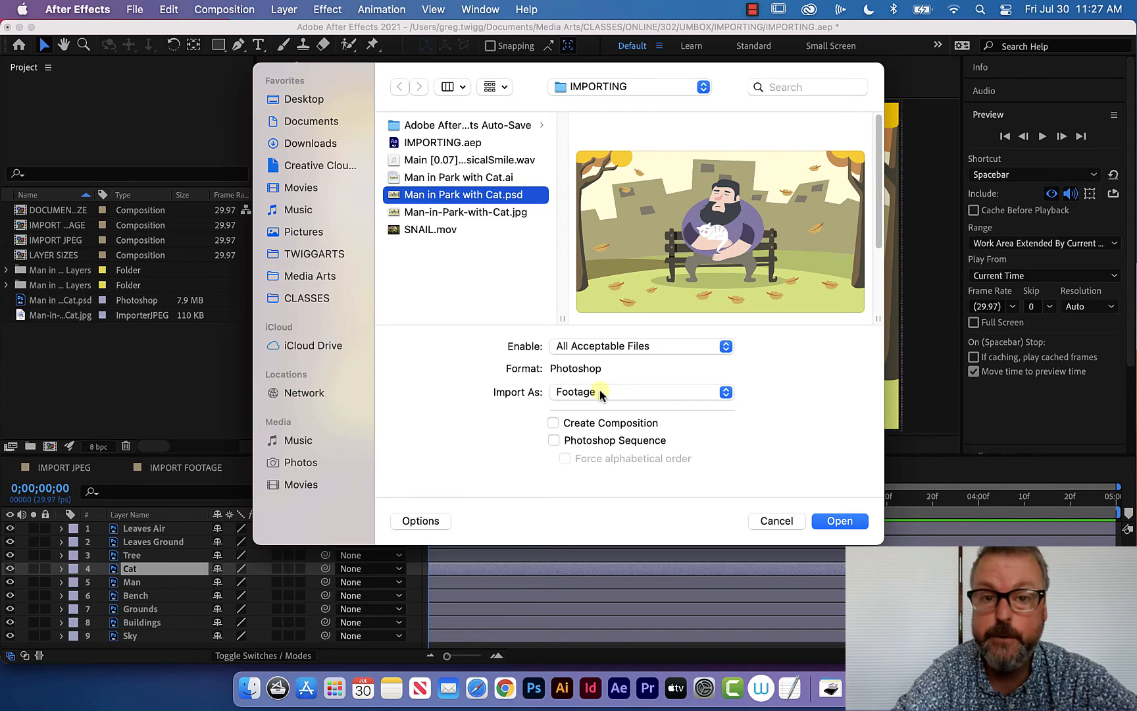
{"action": "left_click", "coordinate": [838, 521]}
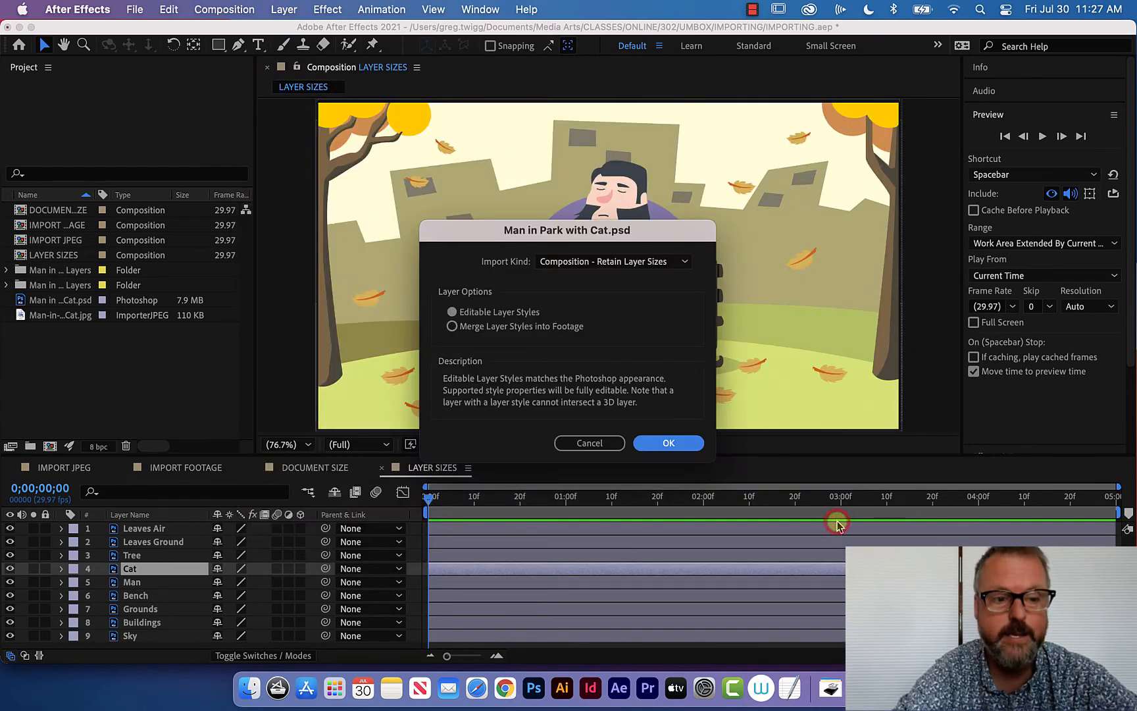
{"action": "left_click", "coordinate": [658, 262]}
{"action": "left_click", "coordinate": [627, 275]}
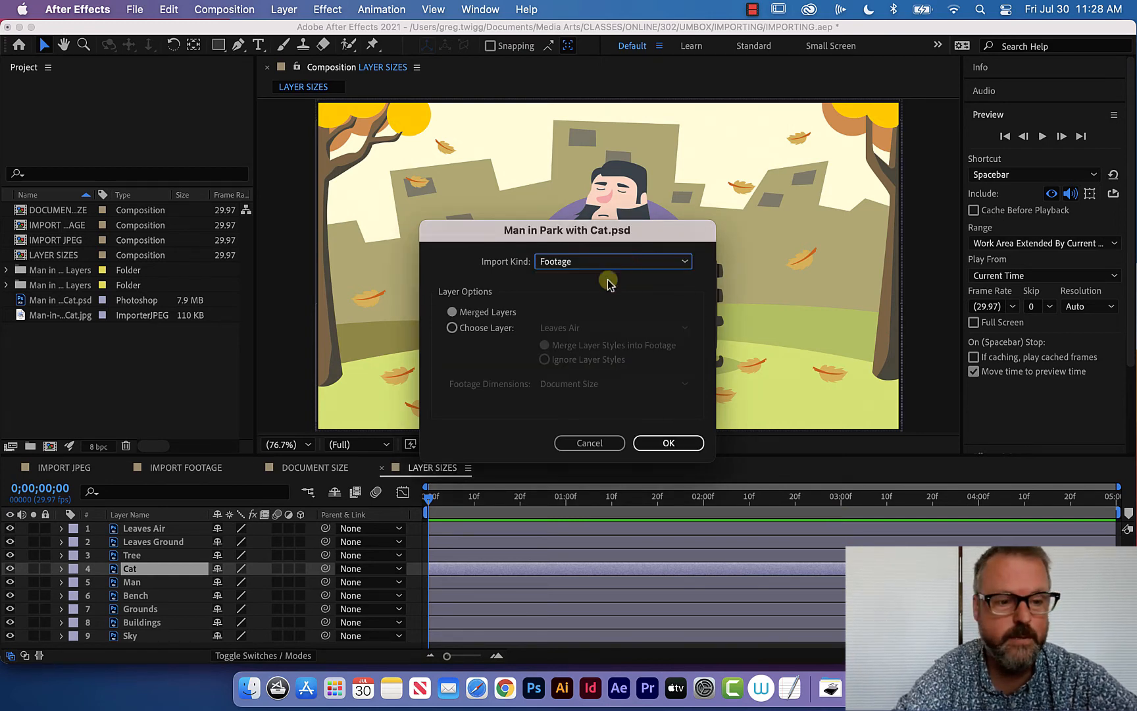
Import only the Man layer of Man in Park with Cat.psd as footage, merging layer styles and using Layer Size dimensions
{"action": "left_click", "coordinate": [452, 328]}
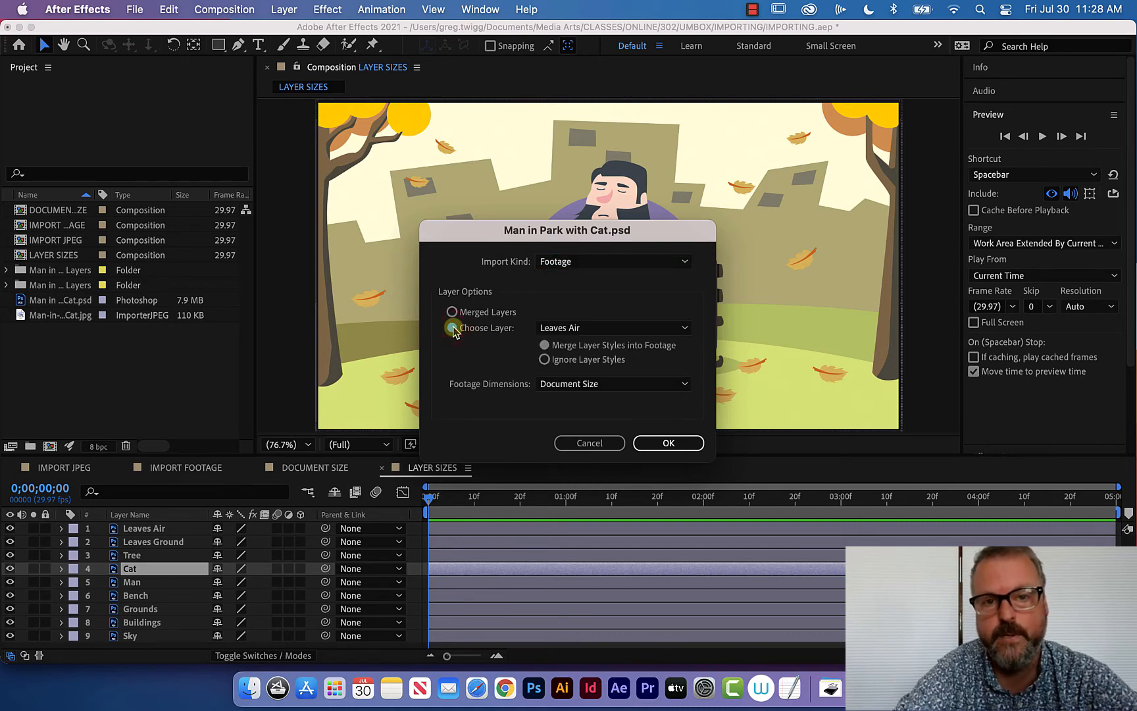
{"action": "left_click", "coordinate": [613, 329]}
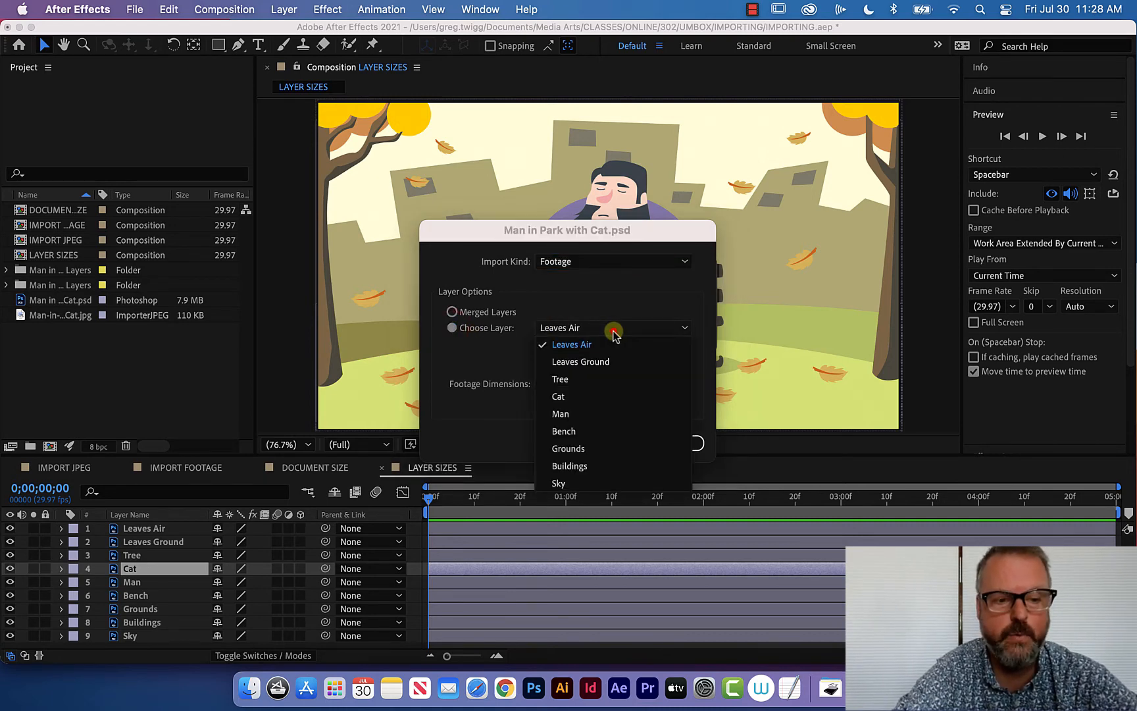
{"action": "left_click", "coordinate": [612, 414]}
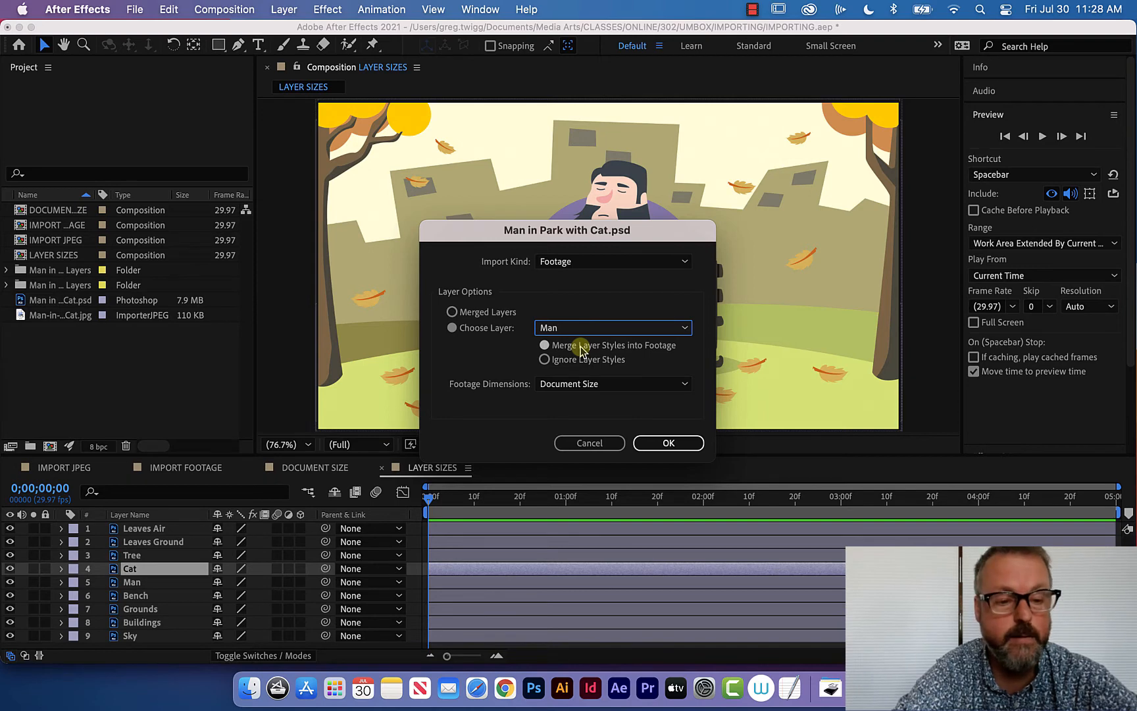
{"action": "left_click", "coordinate": [588, 387]}
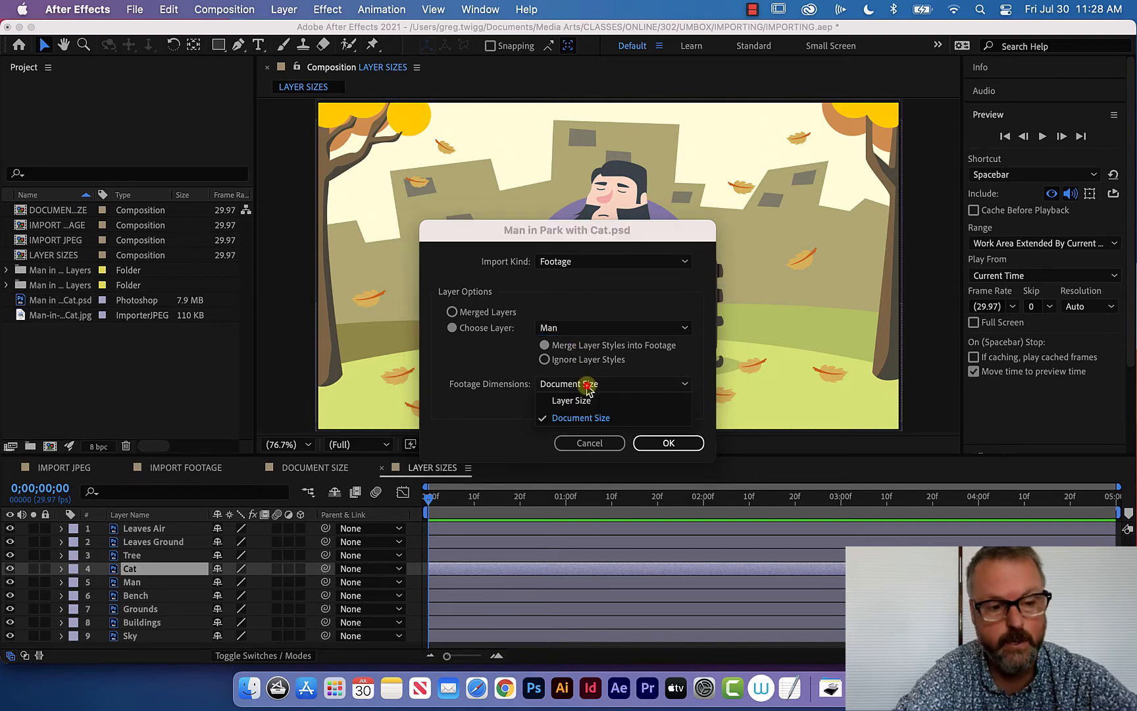
{"action": "left_click", "coordinate": [581, 399]}
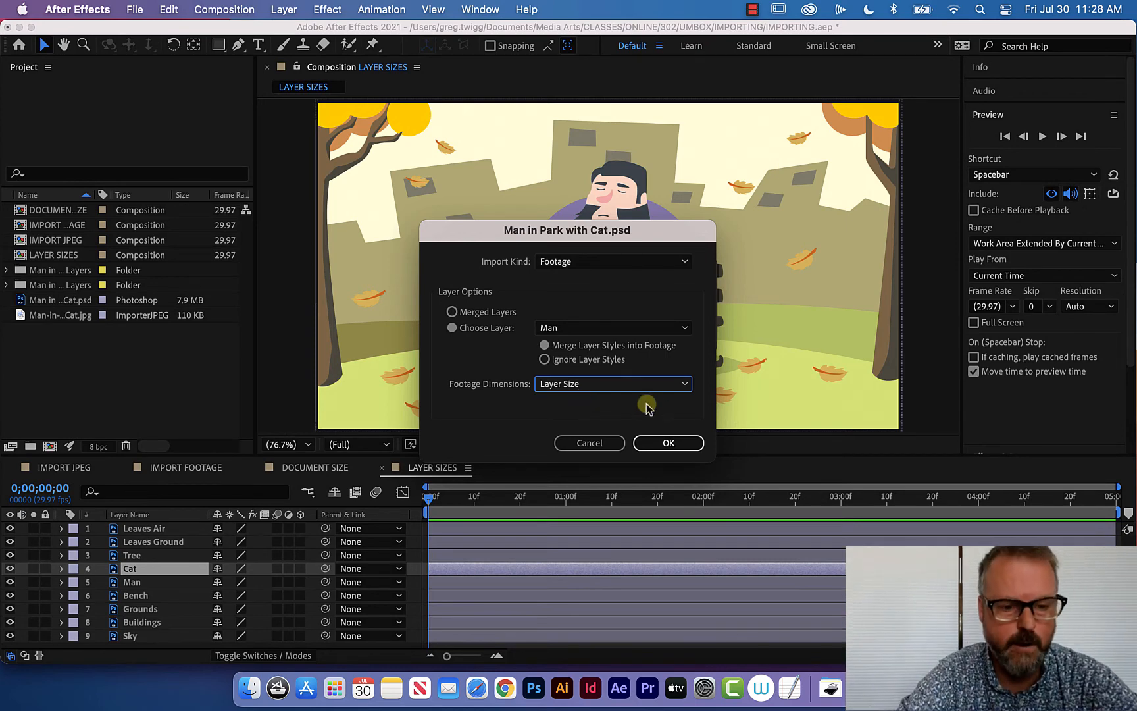
{"action": "left_click", "coordinate": [666, 443]}
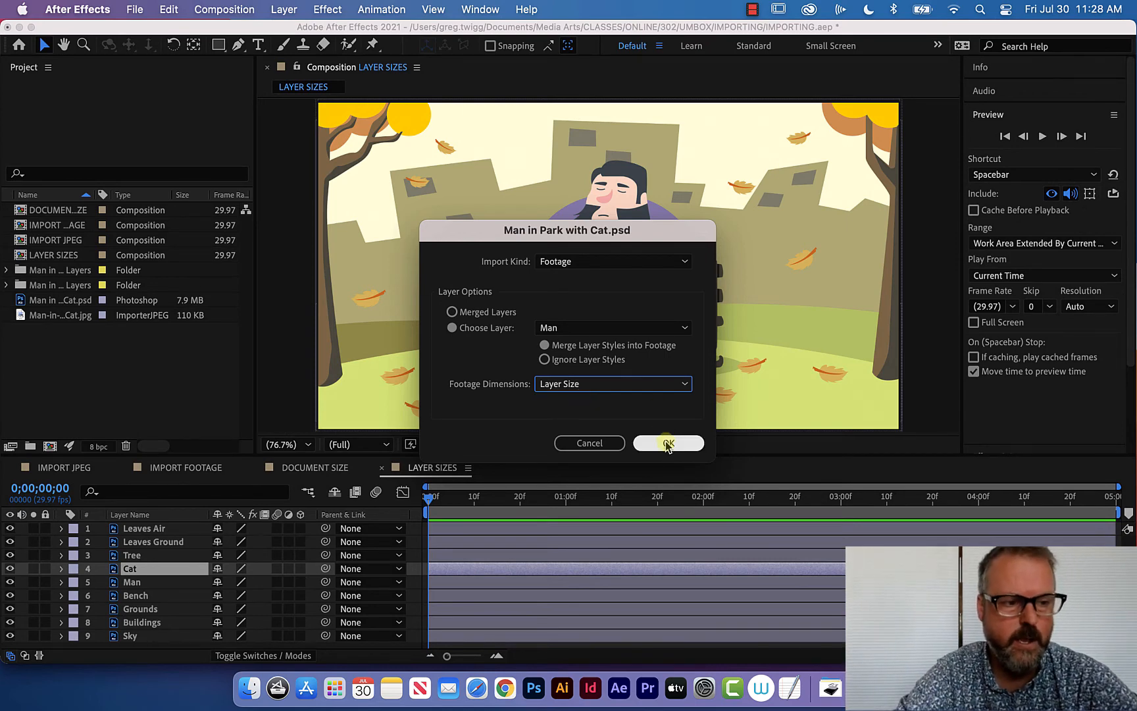
{"action": "left_click", "coordinate": [37, 346]}
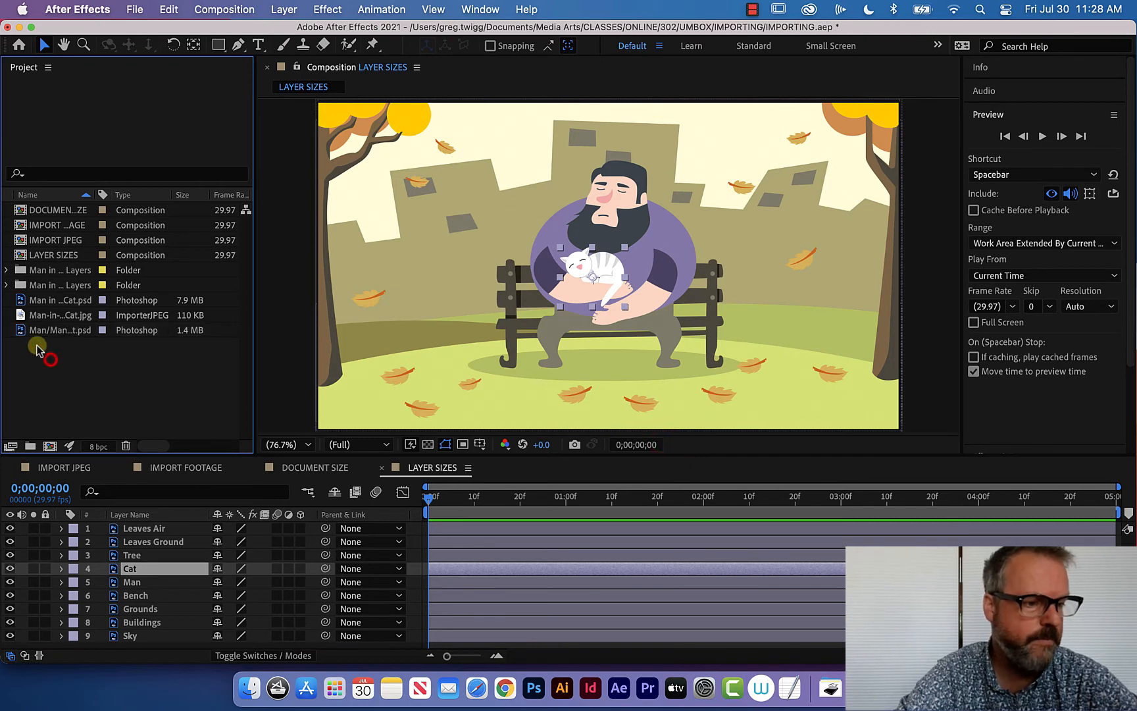
Place the imported Man footage beside the seated man in the LAYER SIZES composition, and delete that added layer
{"action": "left_click", "coordinate": [19, 331]}
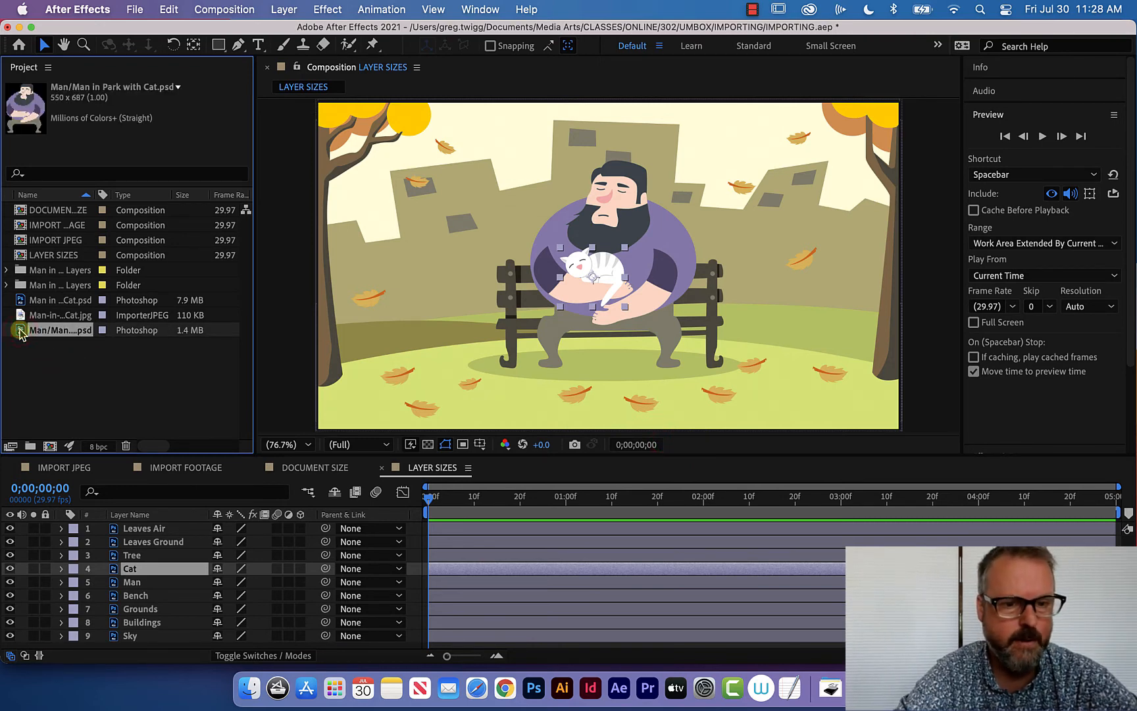
{"action": "left_click_drag", "start_coordinate": [20, 331], "coordinate": [791, 255]}
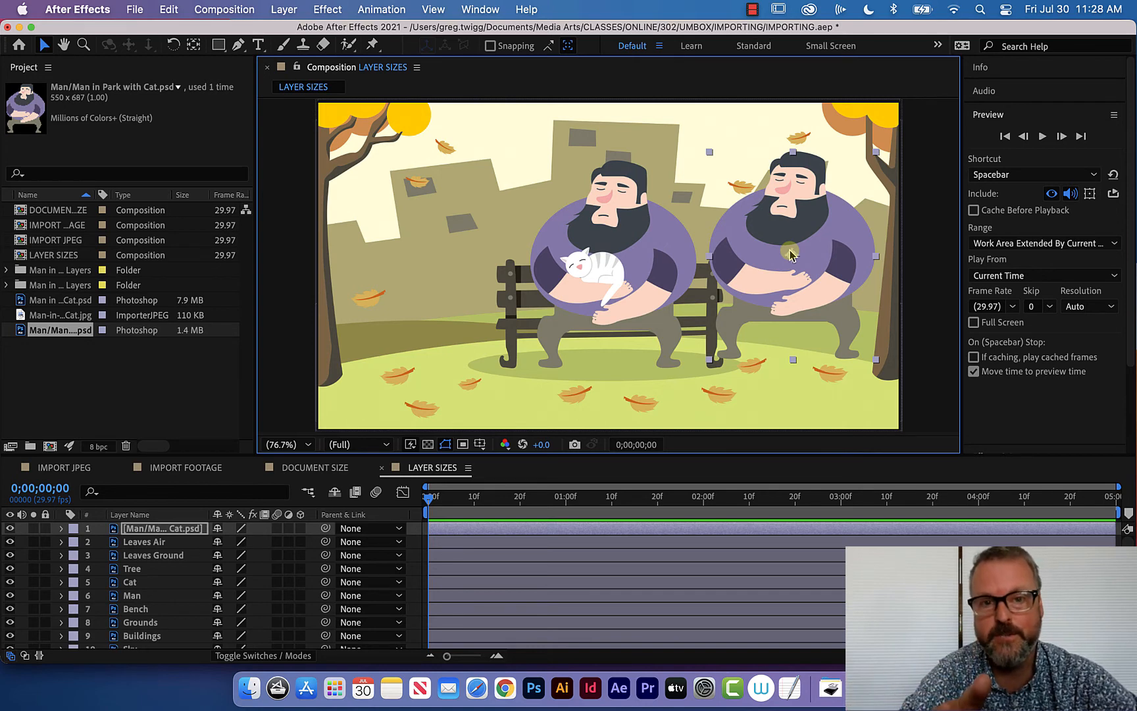
{"action": "key", "text": "Delete"}
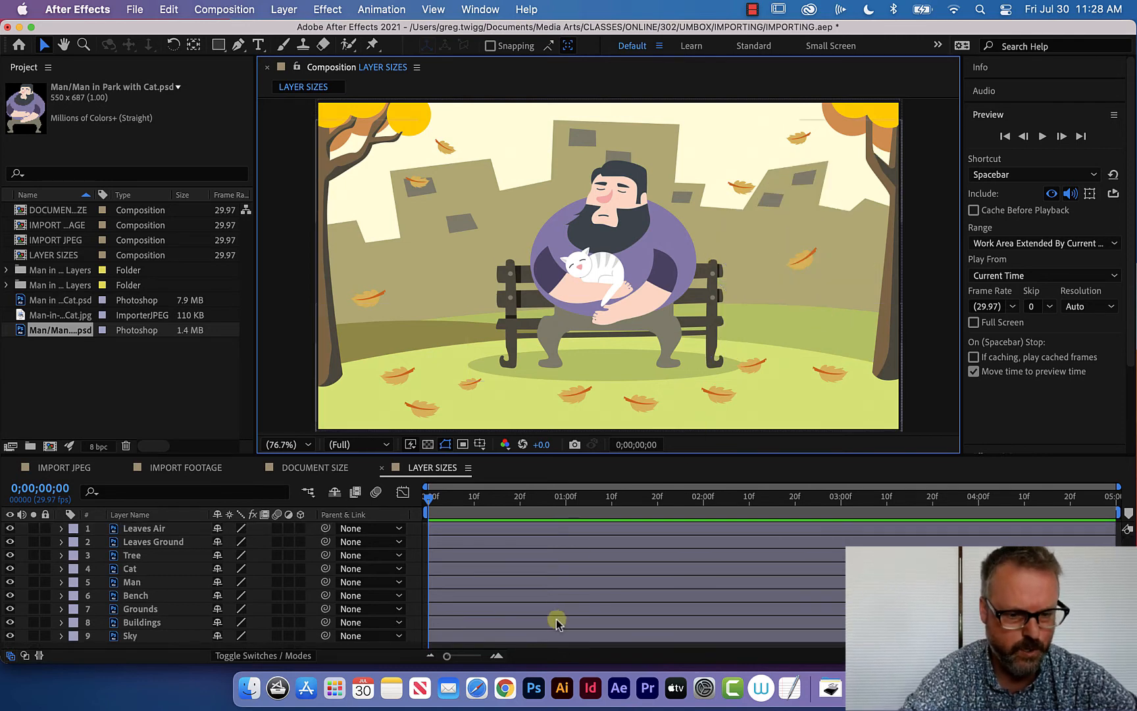
Switch to Photoshop and add a new layer above Leaves Air in Man in Park with Cat.psd
{"action": "left_click", "coordinate": [532, 686]}
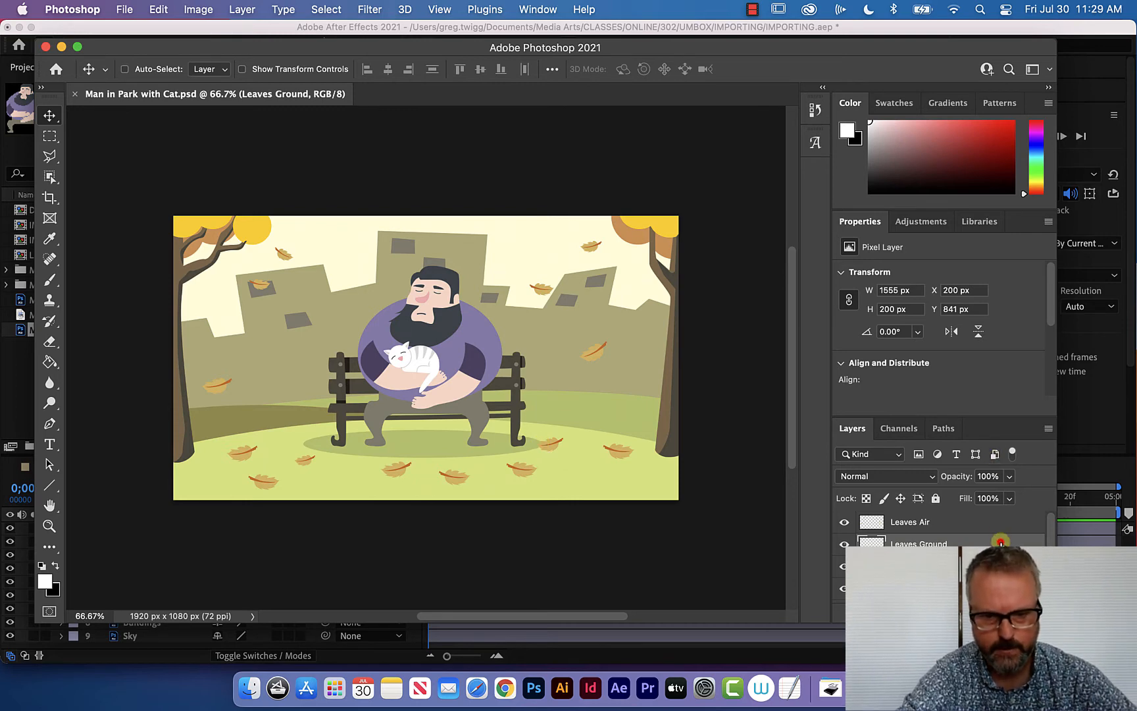
{"action": "left_click", "coordinate": [1008, 613]}
{"action": "left_click_drag", "start_coordinate": [992, 542], "coordinate": [992, 521]}
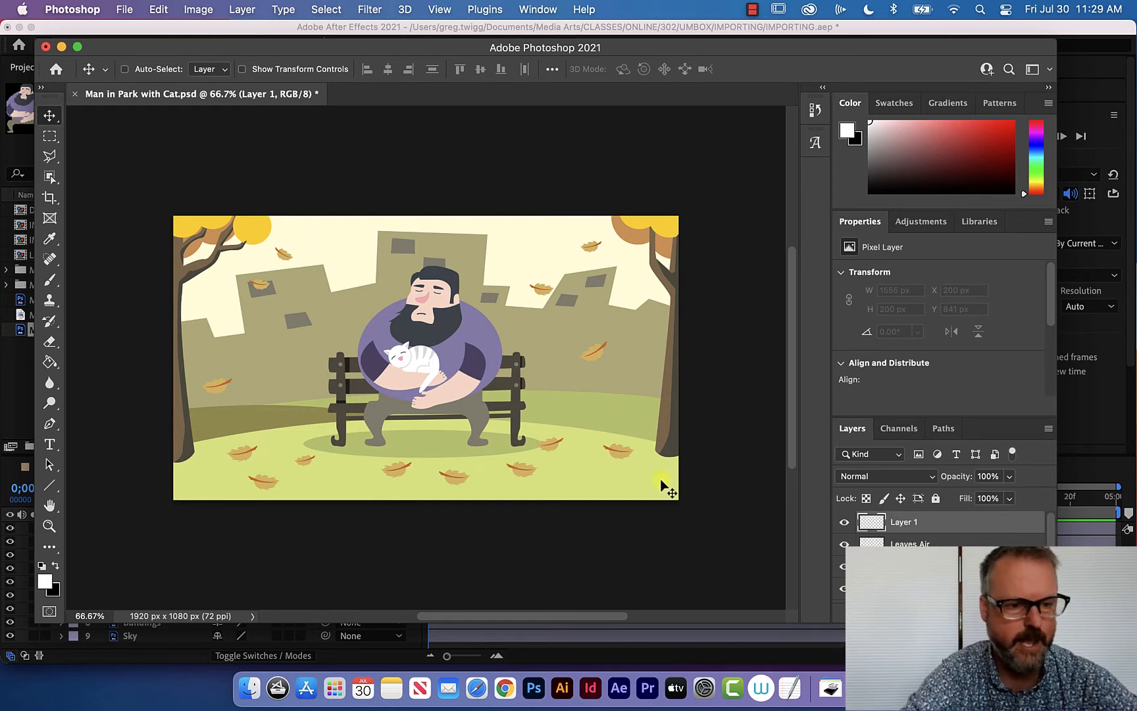
Draw an elliptical selection about 405 by 196 px beside the man's head on the new layer and fill it with white
{"action": "left_click", "coordinate": [49, 137]}
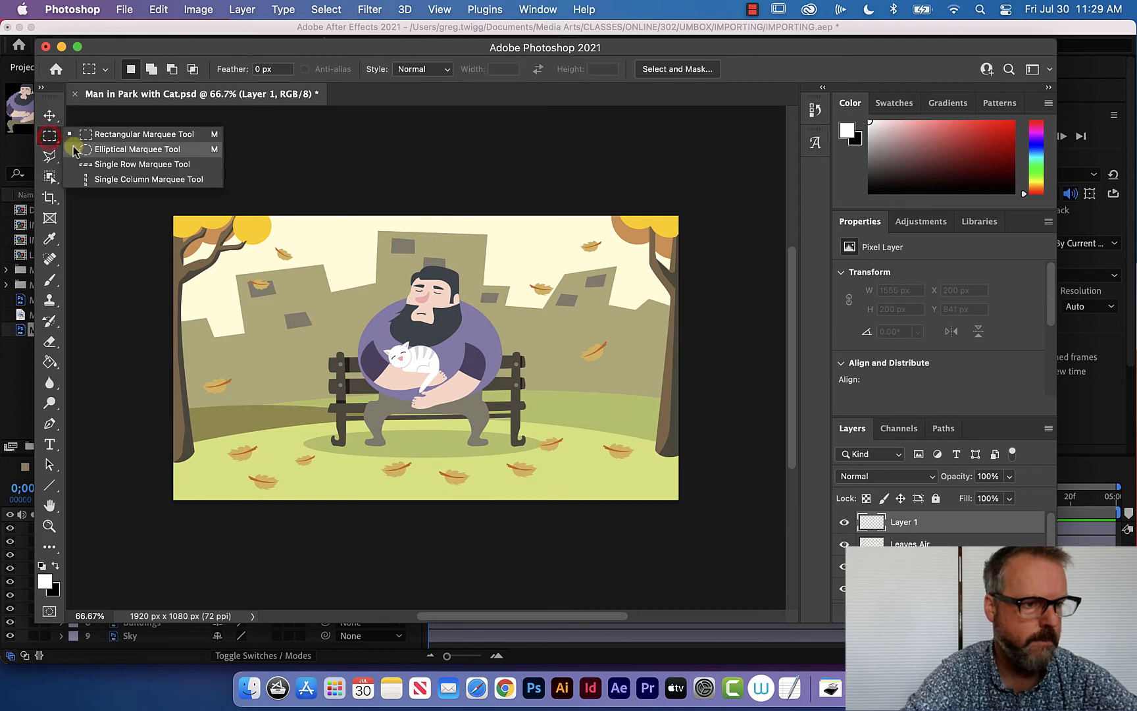
{"action": "left_click", "coordinate": [79, 147]}
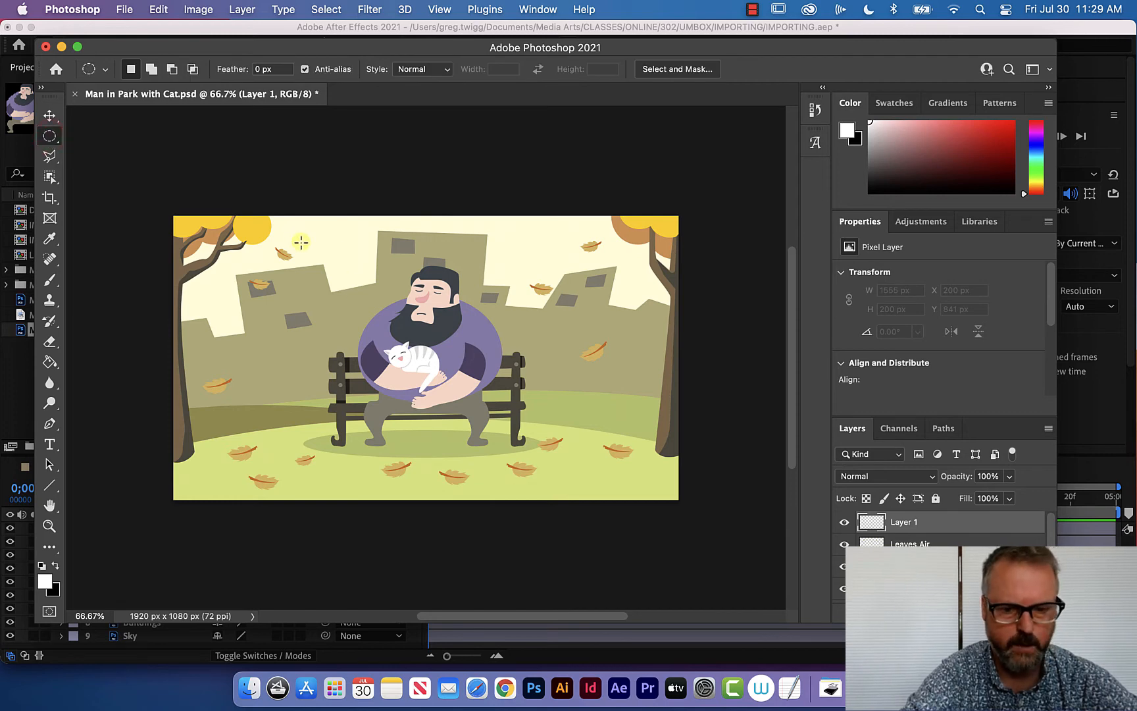
{"action": "left_click_drag", "start_coordinate": [301, 242], "coordinate": [407, 297]}
{"action": "key", "text": "g"}
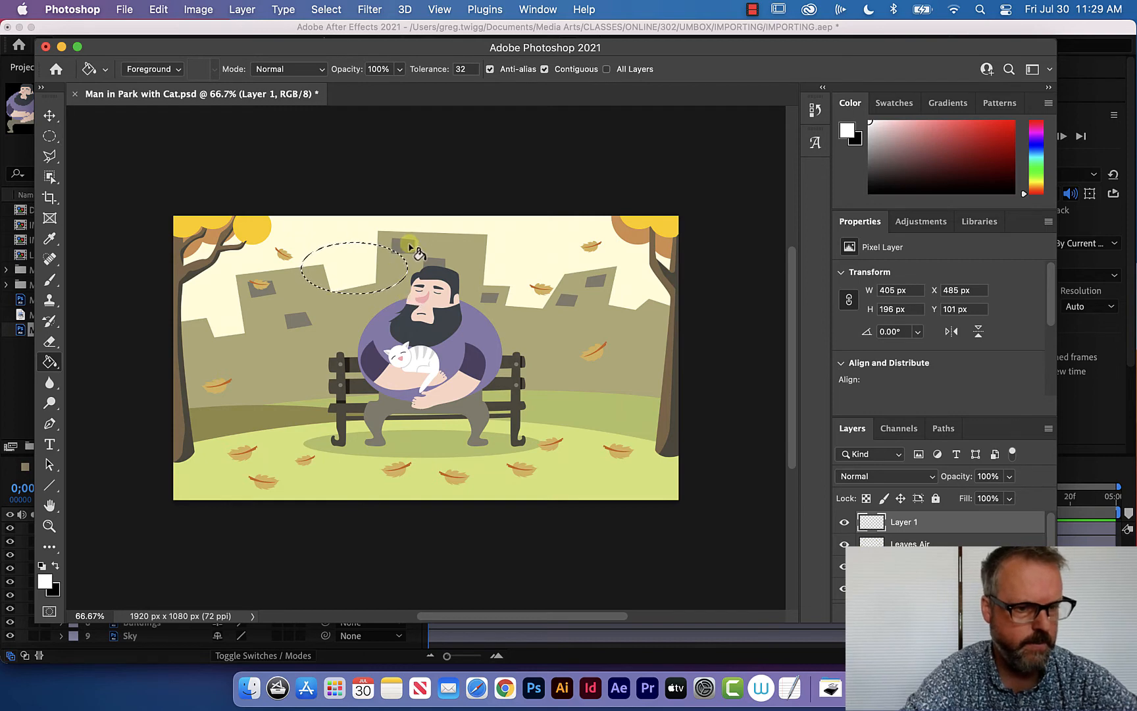
{"action": "left_click", "coordinate": [358, 269]}
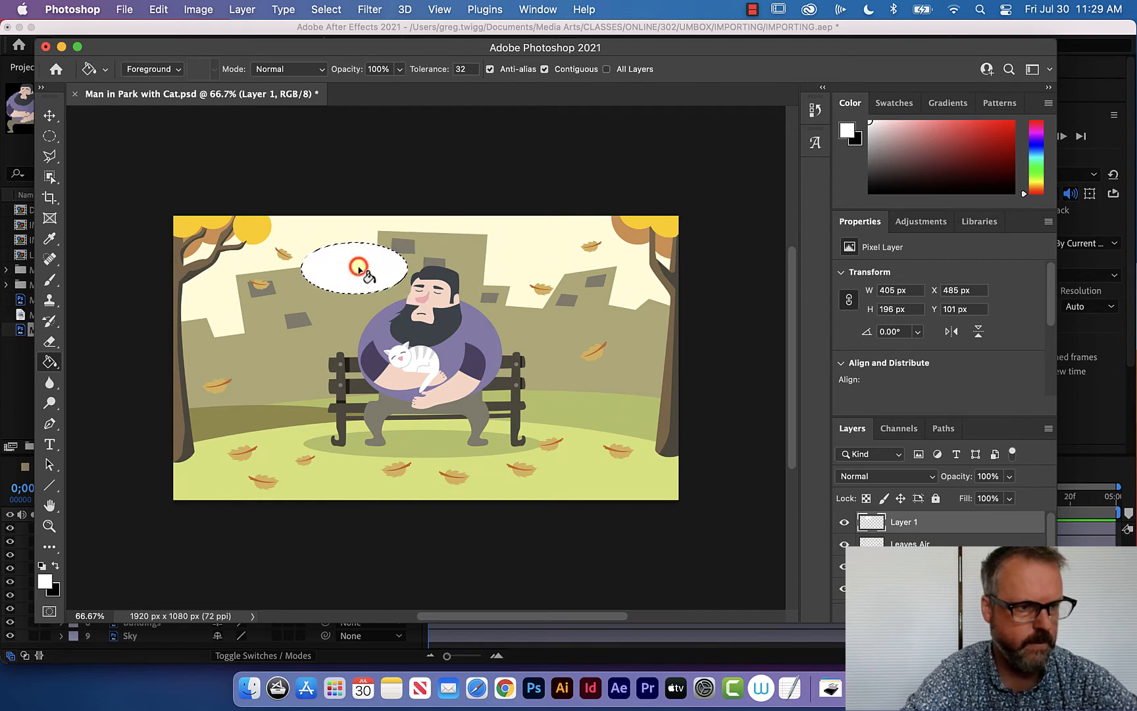
Outline a triangular speech-bubble tail about 101 by 62 px from the ellipse toward the man's face with the Polygonal Lasso and fill it white
{"action": "left_click", "coordinate": [48, 155]}
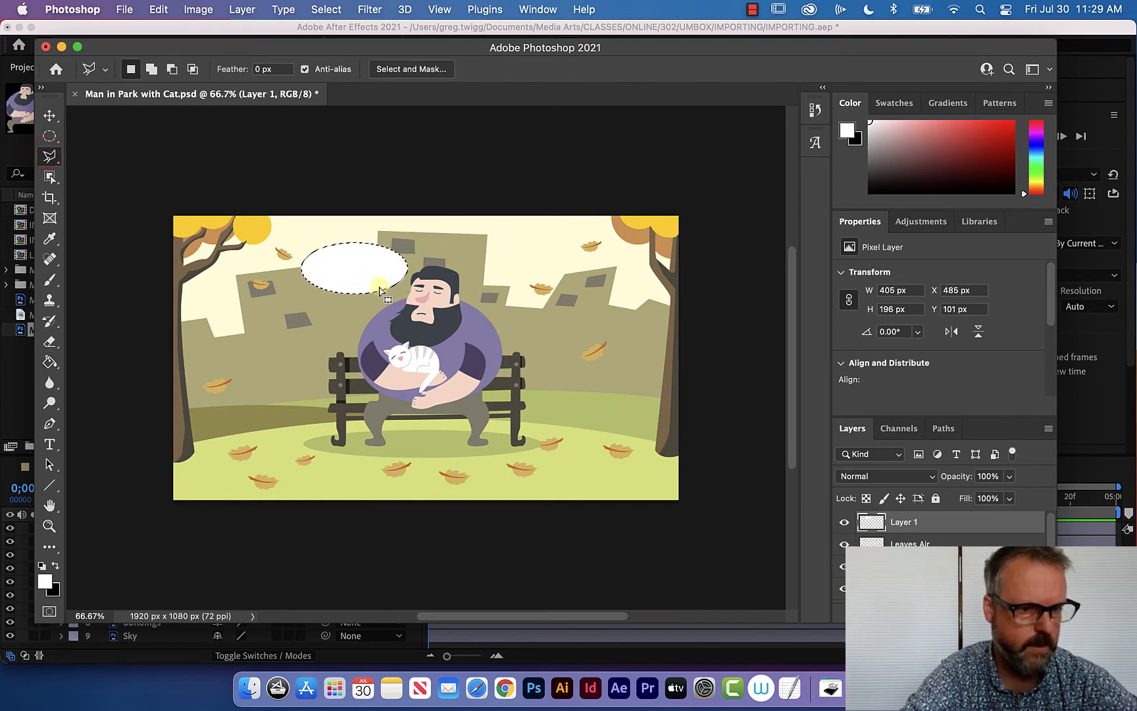
{"action": "left_click", "coordinate": [380, 290]}
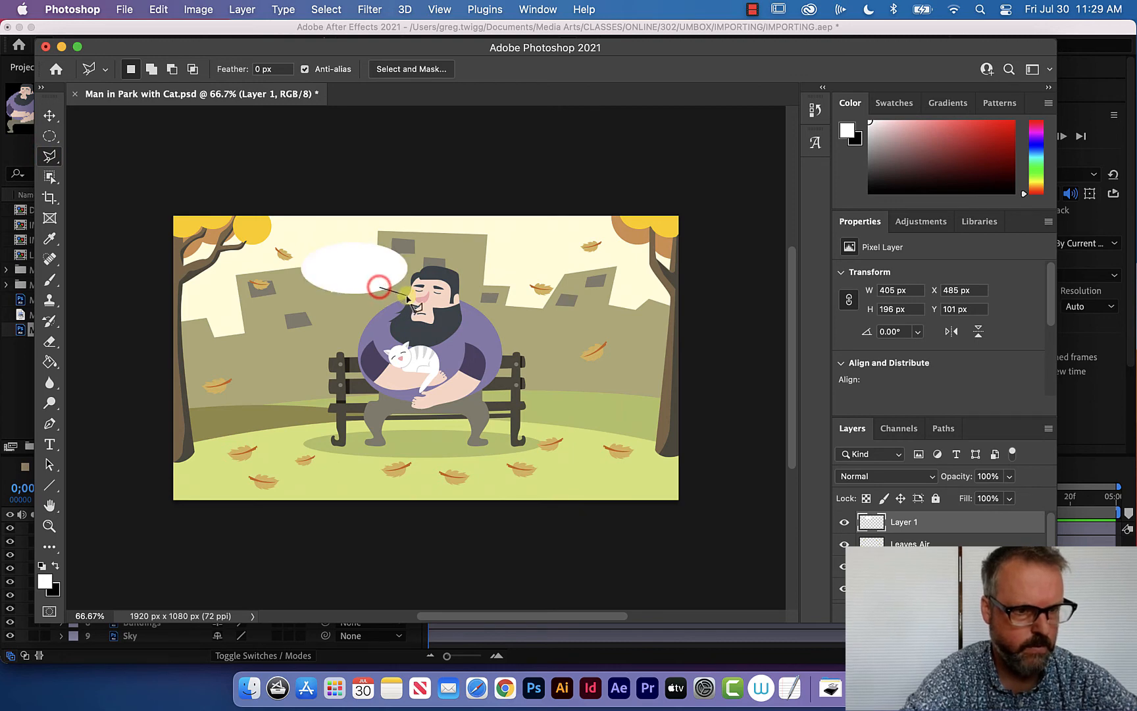
{"action": "left_click", "coordinate": [406, 295]}
{"action": "left_click", "coordinate": [395, 278]}
{"action": "left_click", "coordinate": [380, 287]}
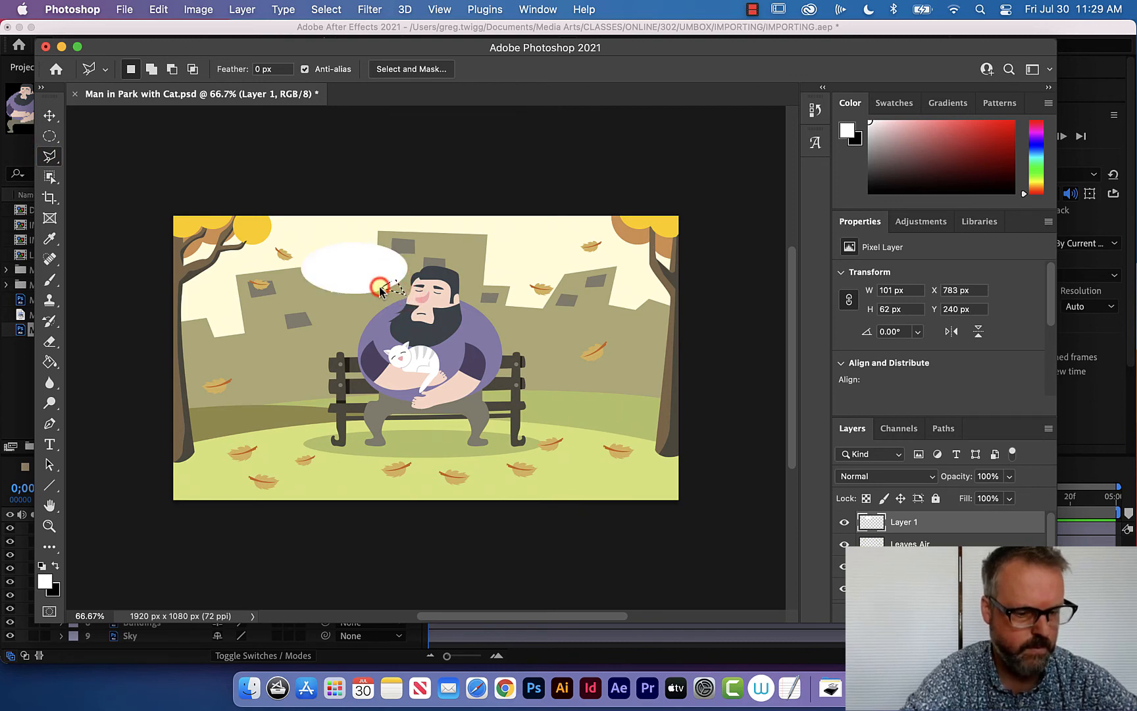
{"action": "key", "text": "g"}
{"action": "left_click", "coordinate": [392, 287]}
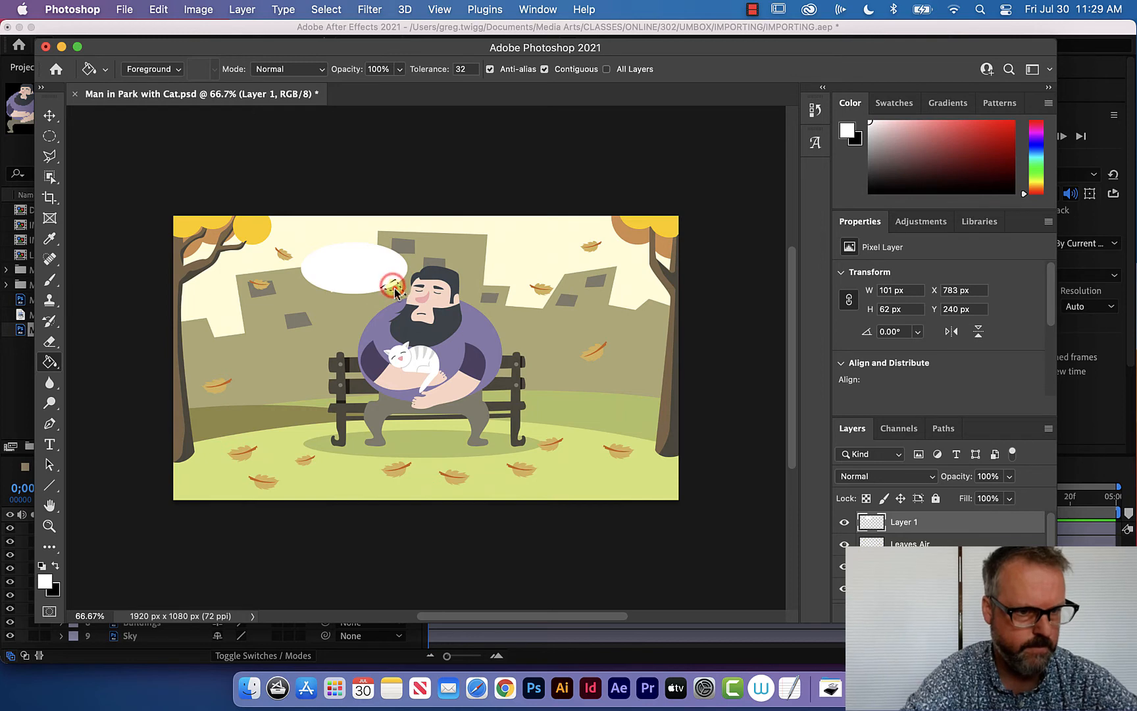
Rename the speech-bubble layer as BUBBLE and save the Photoshop file
{"action": "double_click", "coordinate": [903, 522]}
{"action": "type", "text": "BUBBLE"}
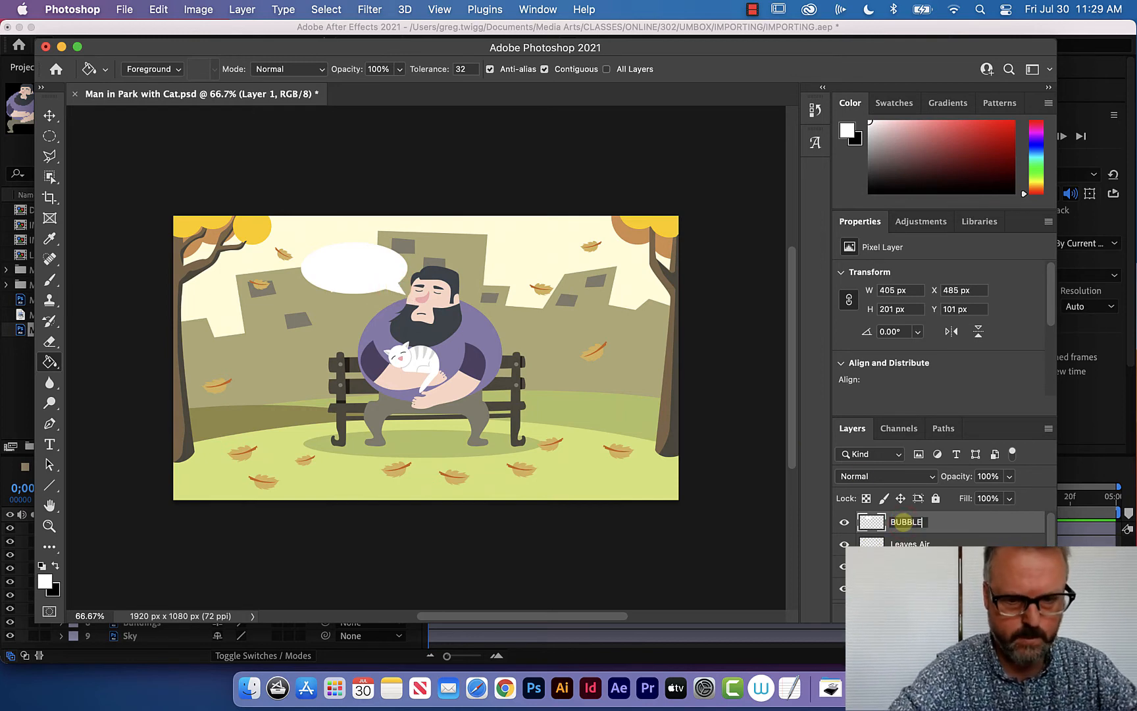
{"action": "key", "text": "Return"}
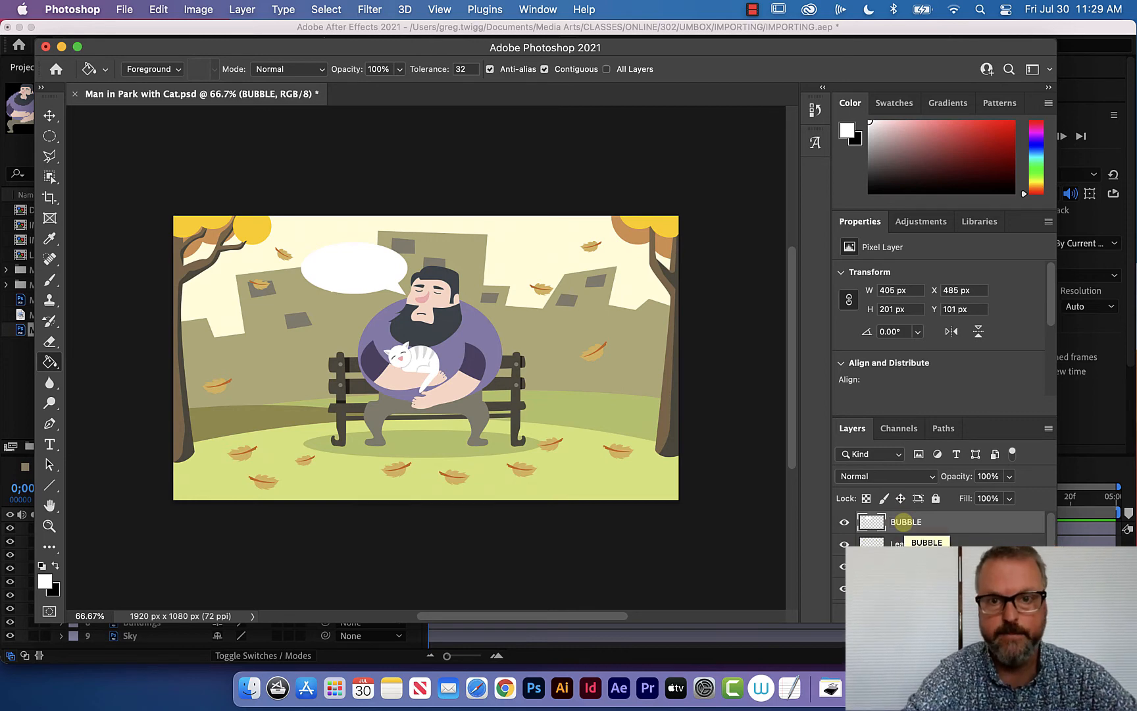
{"action": "key", "text": "super+s"}
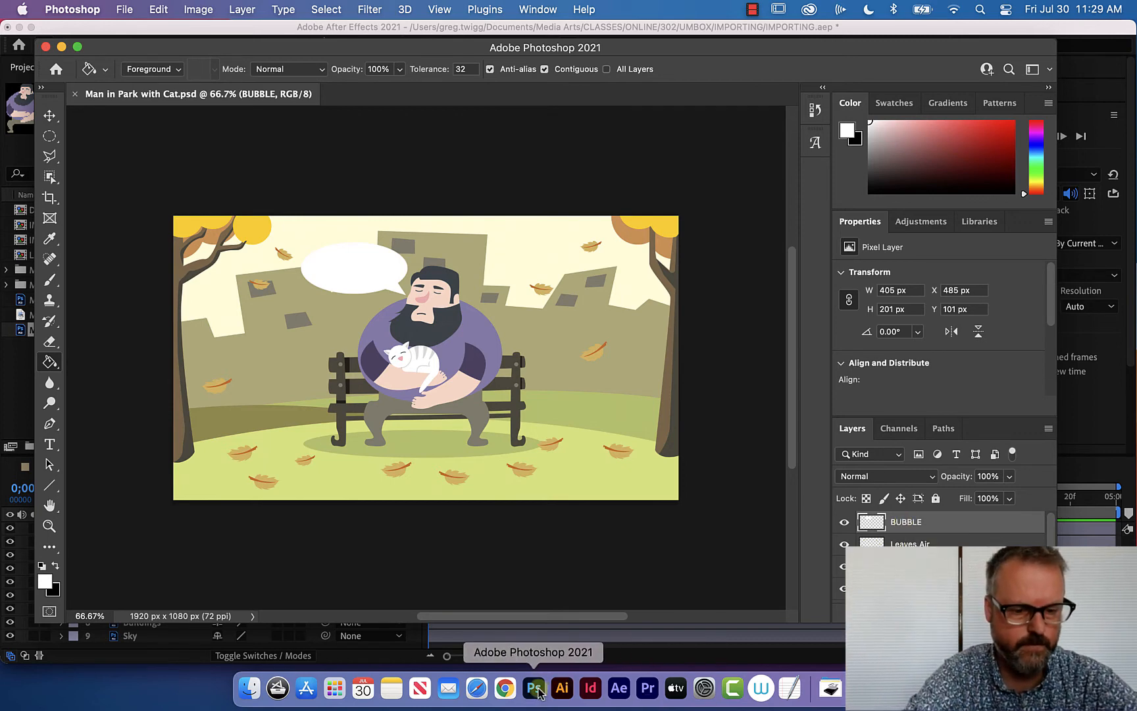
Switch to After Effects and compare the Bench footage dimensions in the two Man in Park with Cat layer folders
{"action": "left_click", "coordinate": [617, 687]}
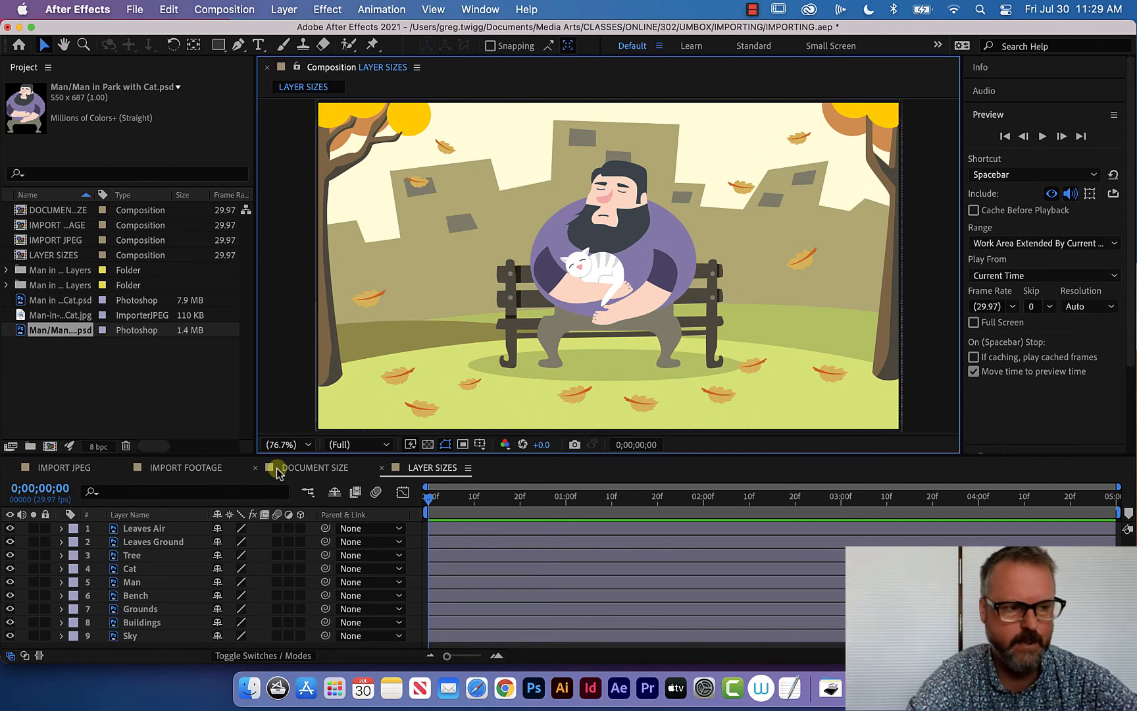
{"action": "left_click", "coordinate": [7, 285]}
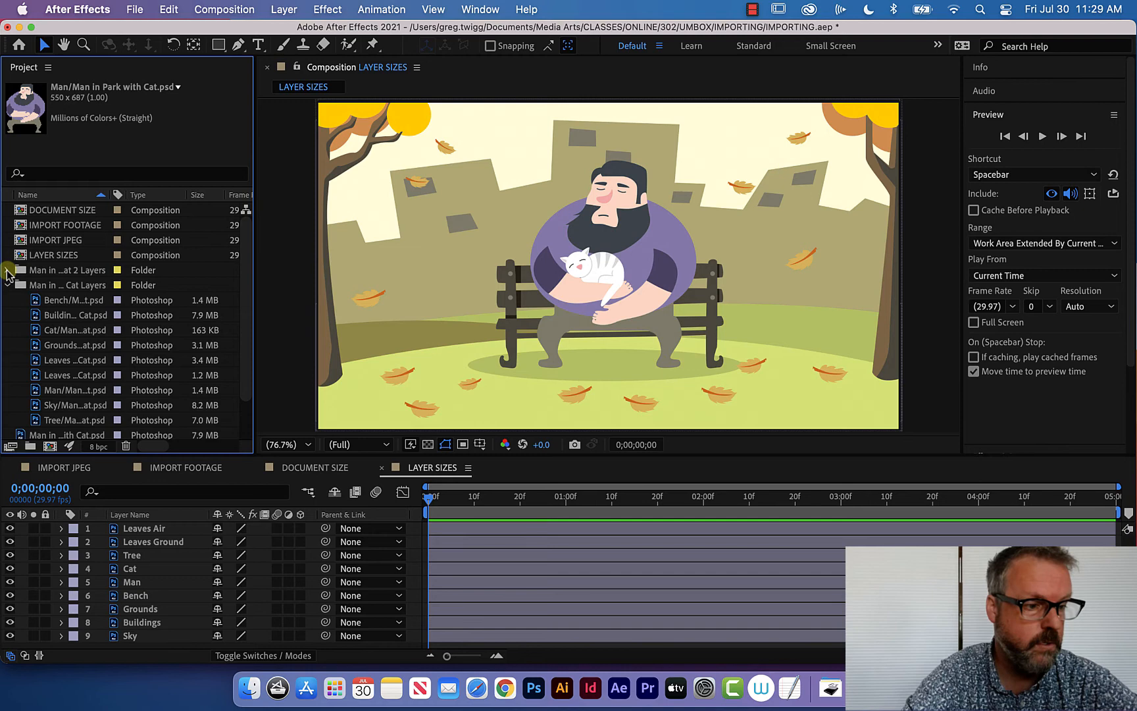
{"action": "left_click", "coordinate": [37, 300]}
{"action": "left_click", "coordinate": [7, 285]}
{"action": "left_click", "coordinate": [8, 270]}
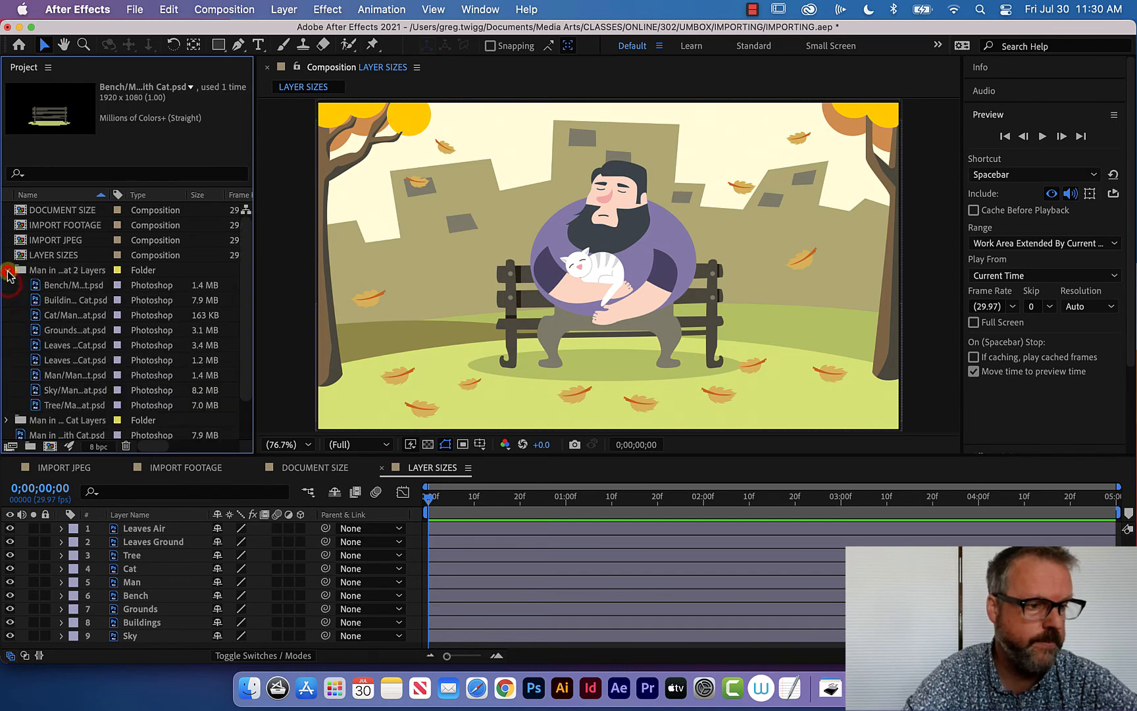
{"action": "left_click", "coordinate": [36, 285]}
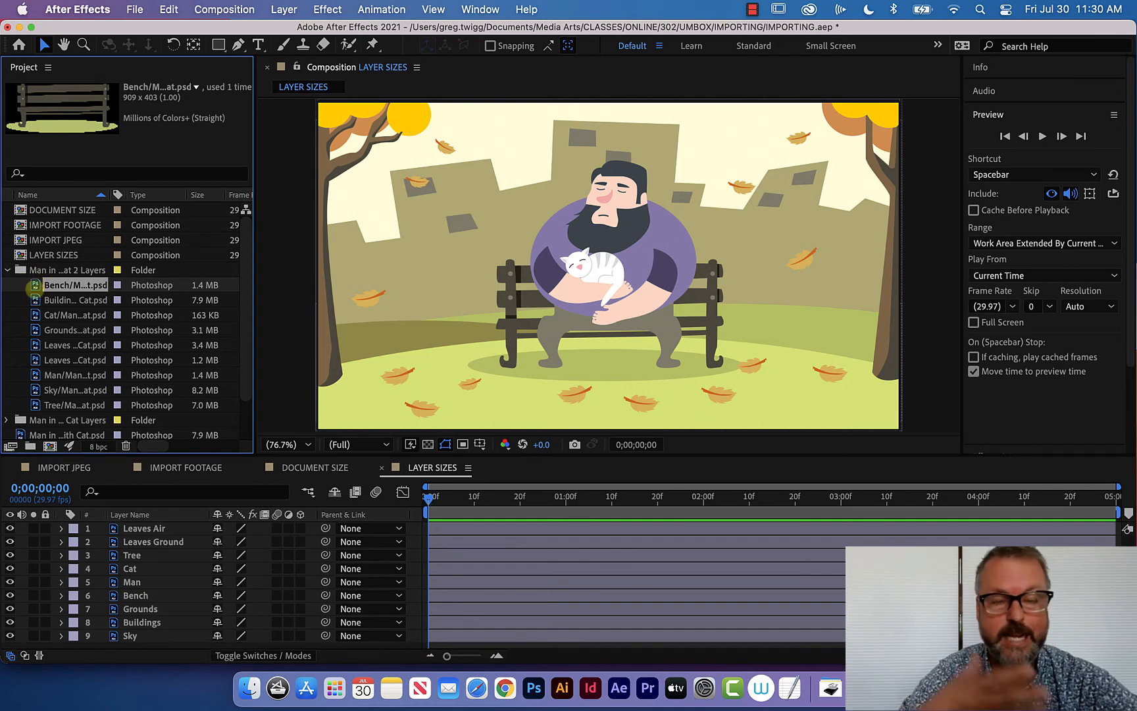
Import only the BUBBLE layer of Man in Park with Cat.psd as footage with Layer Size dimensions
{"action": "left_click", "coordinate": [135, 9]}
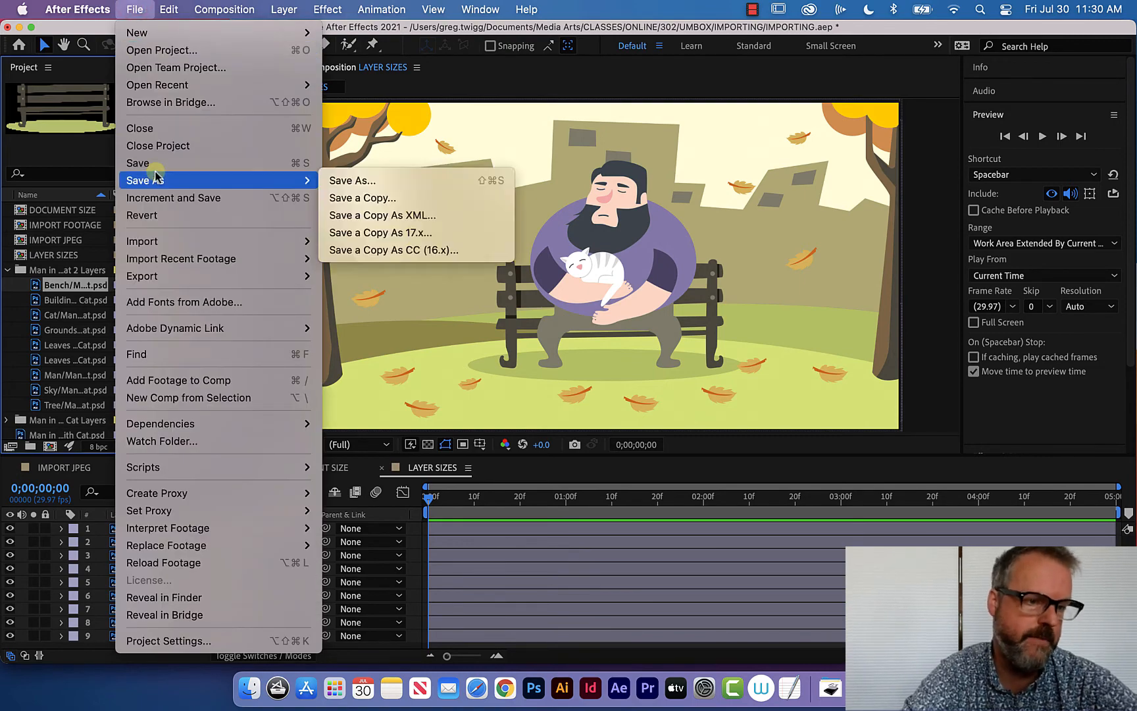
{"action": "mouse_move", "coordinate": [161, 241]}
{"action": "left_click", "coordinate": [378, 242]}
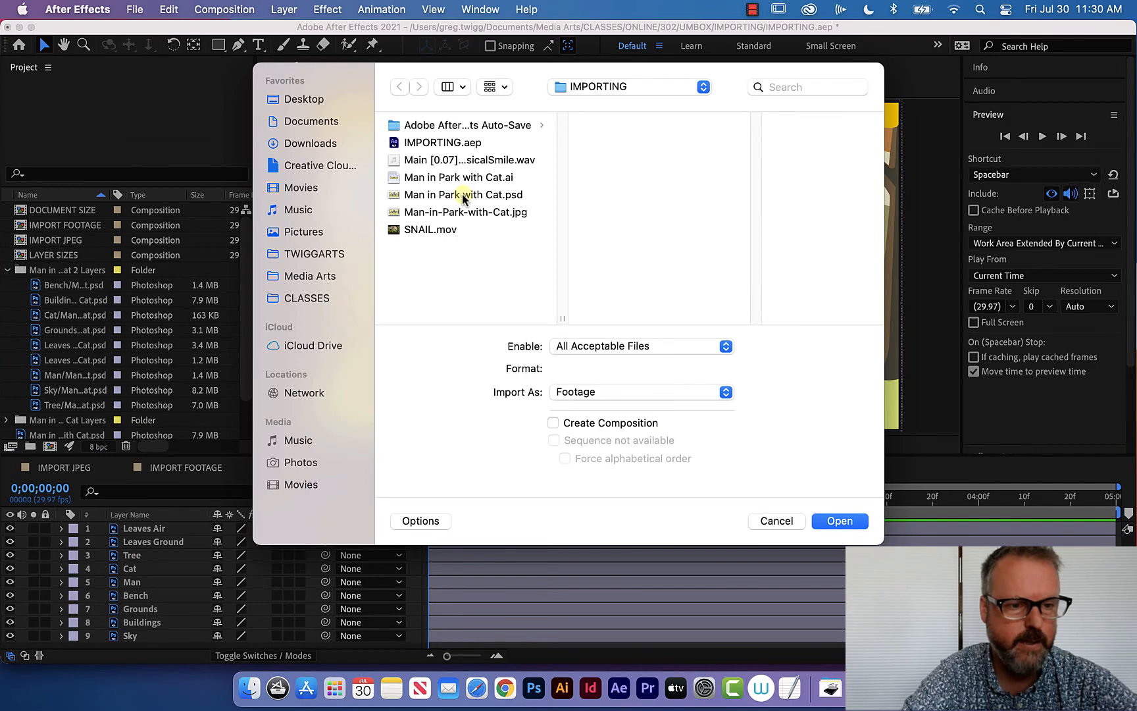
{"action": "left_click", "coordinate": [462, 194]}
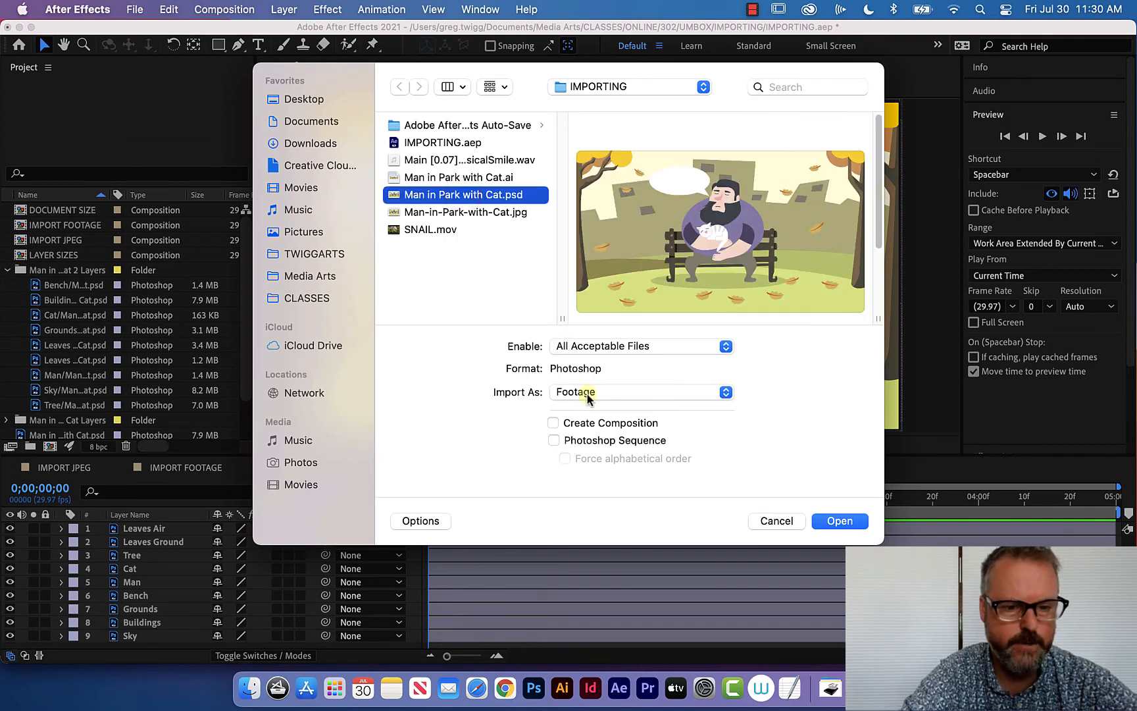
{"action": "left_click", "coordinate": [835, 519]}
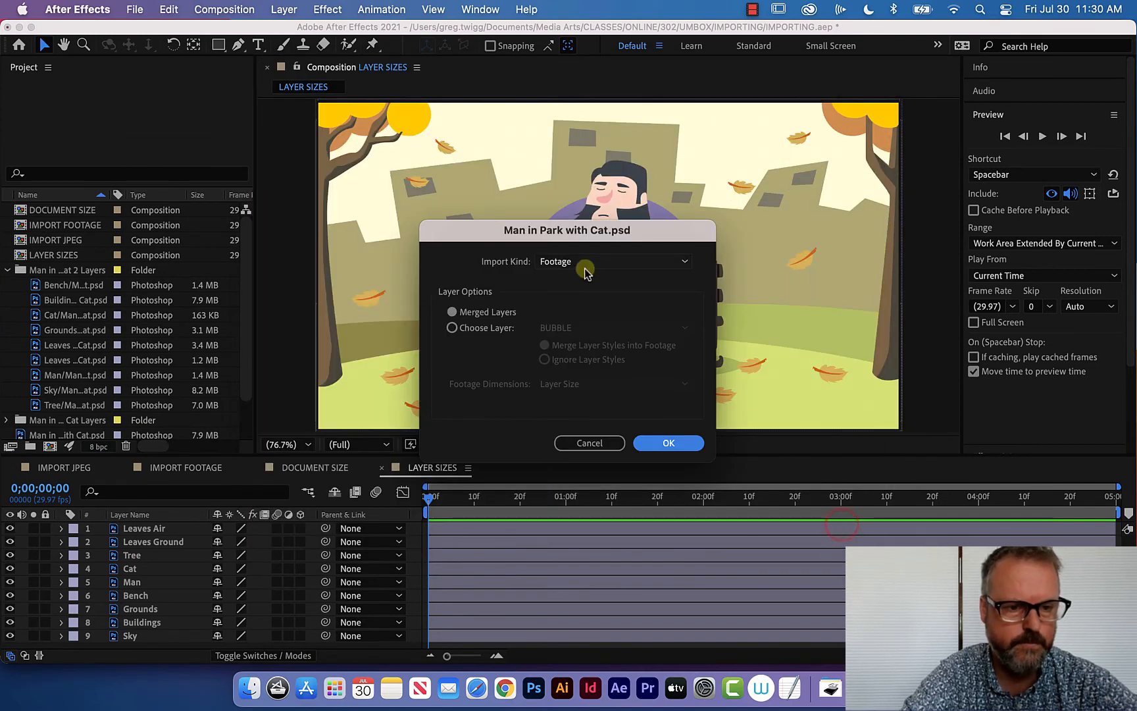
{"action": "left_click", "coordinate": [452, 327]}
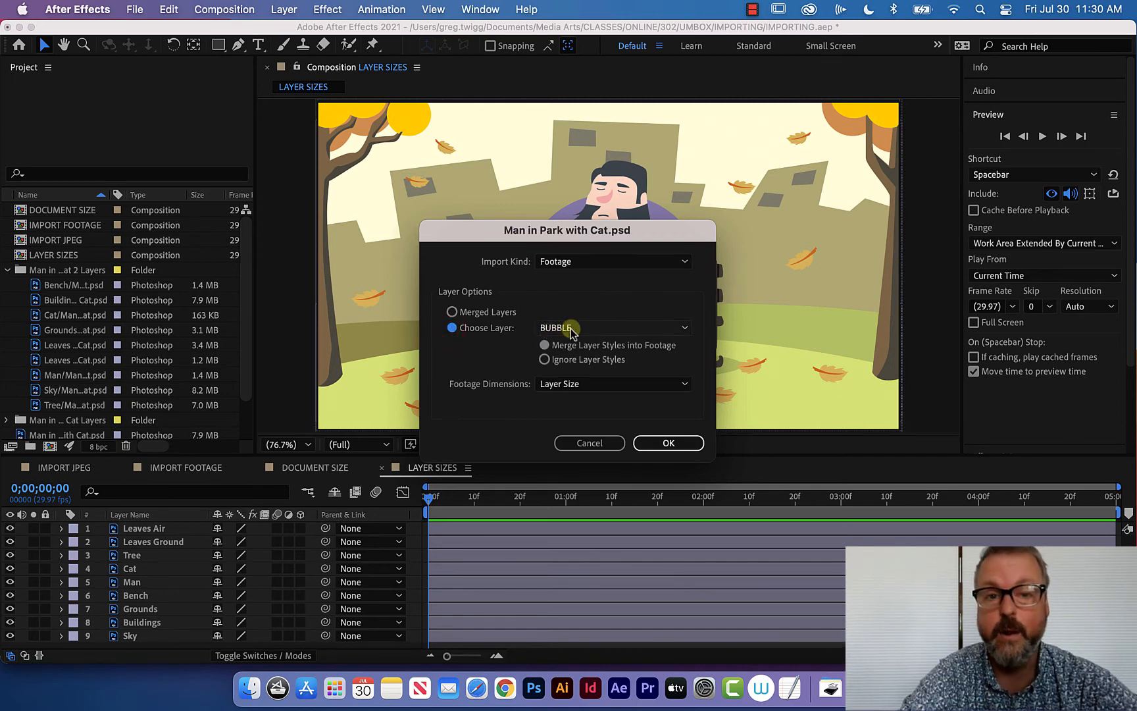
{"action": "left_click", "coordinate": [666, 443]}
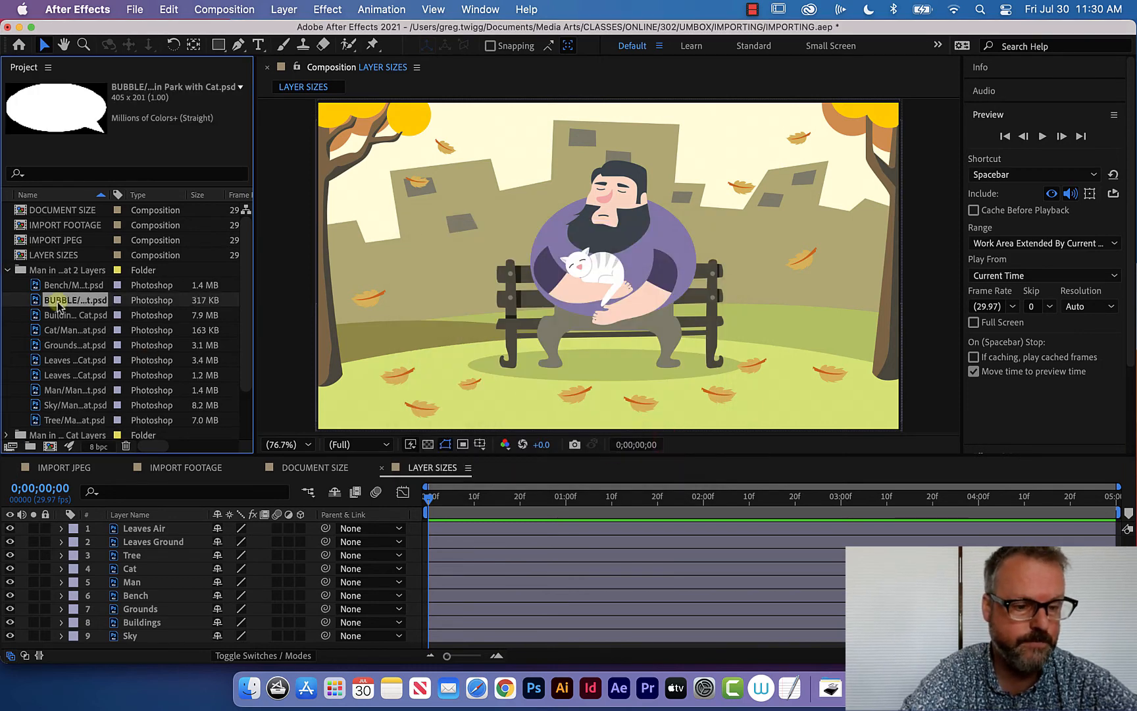
Place the BUBBLE footage in the LAYER SIZES composition with its tail pointing at the man's head, and deselect it
{"action": "left_click_drag", "start_coordinate": [36, 299], "coordinate": [544, 152]}
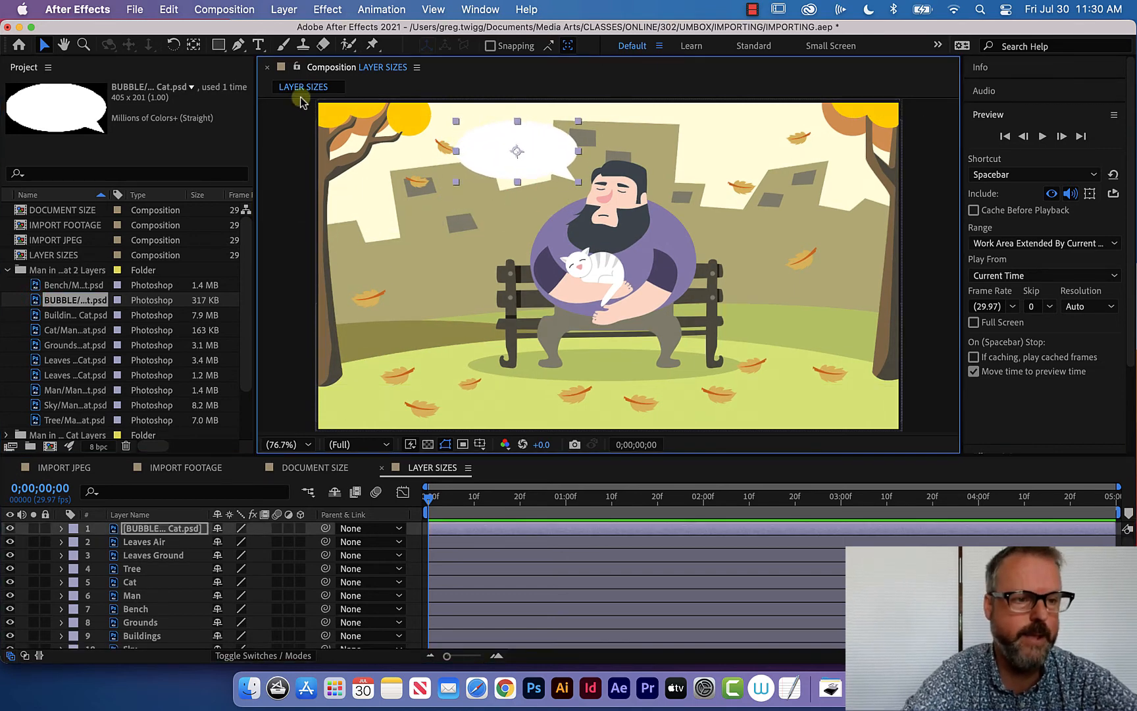
{"action": "left_click", "coordinate": [284, 127]}
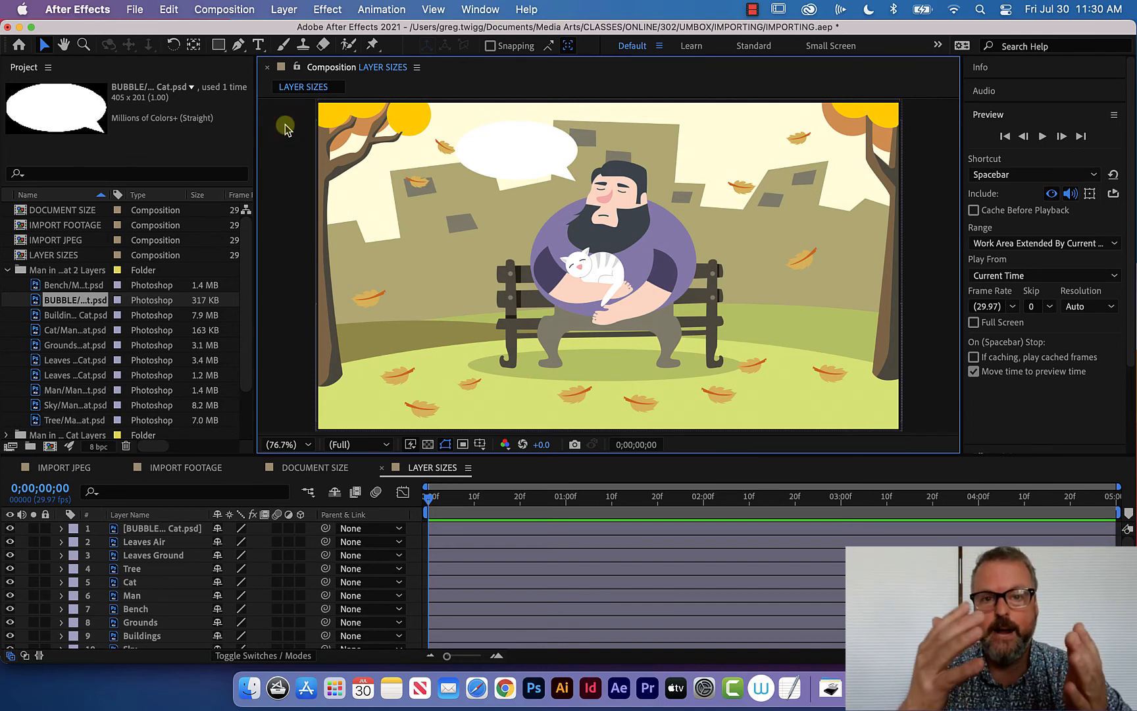
Collapse the expanded Man in Park with Cat layers folder and import SNAIL.mov as footage
{"action": "double_click", "coordinate": [21, 270]}
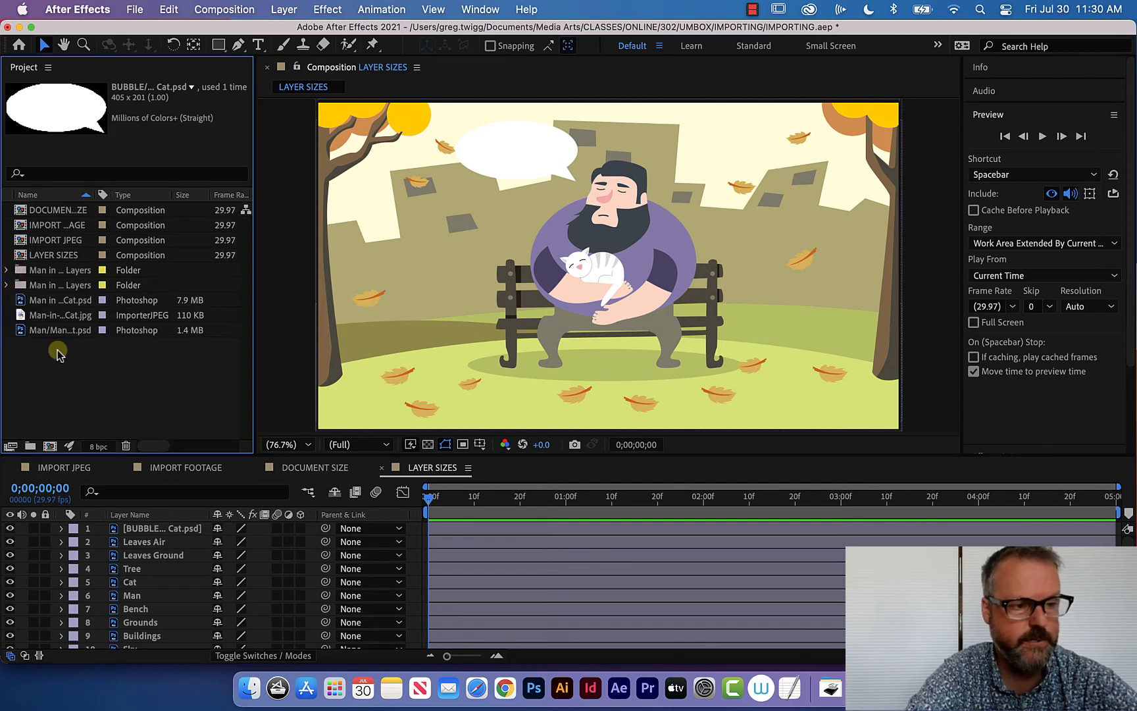
{"action": "left_click", "coordinate": [58, 353]}
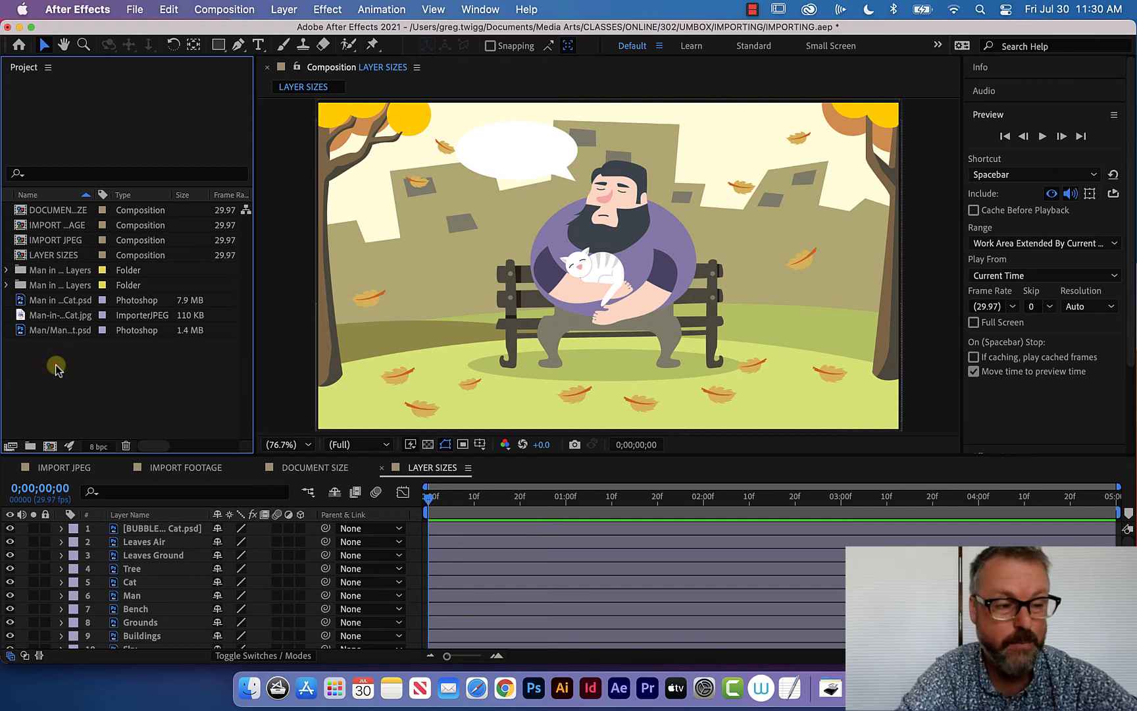
{"action": "double_click", "coordinate": [55, 367]}
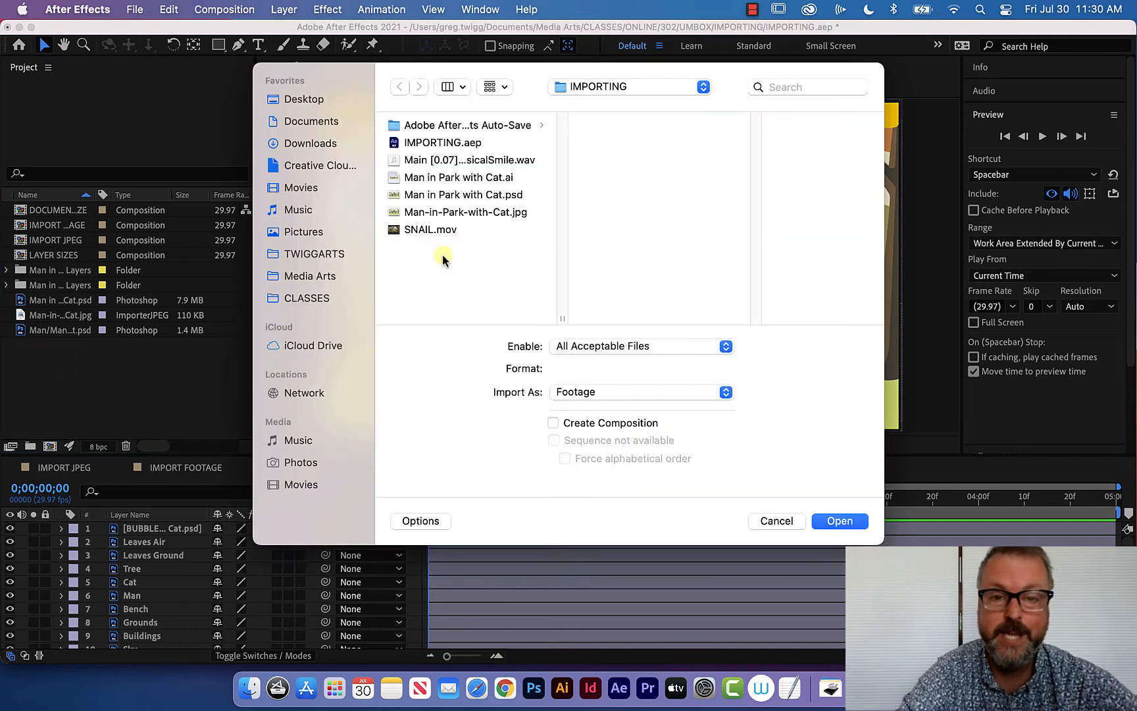
{"action": "left_click", "coordinate": [392, 230]}
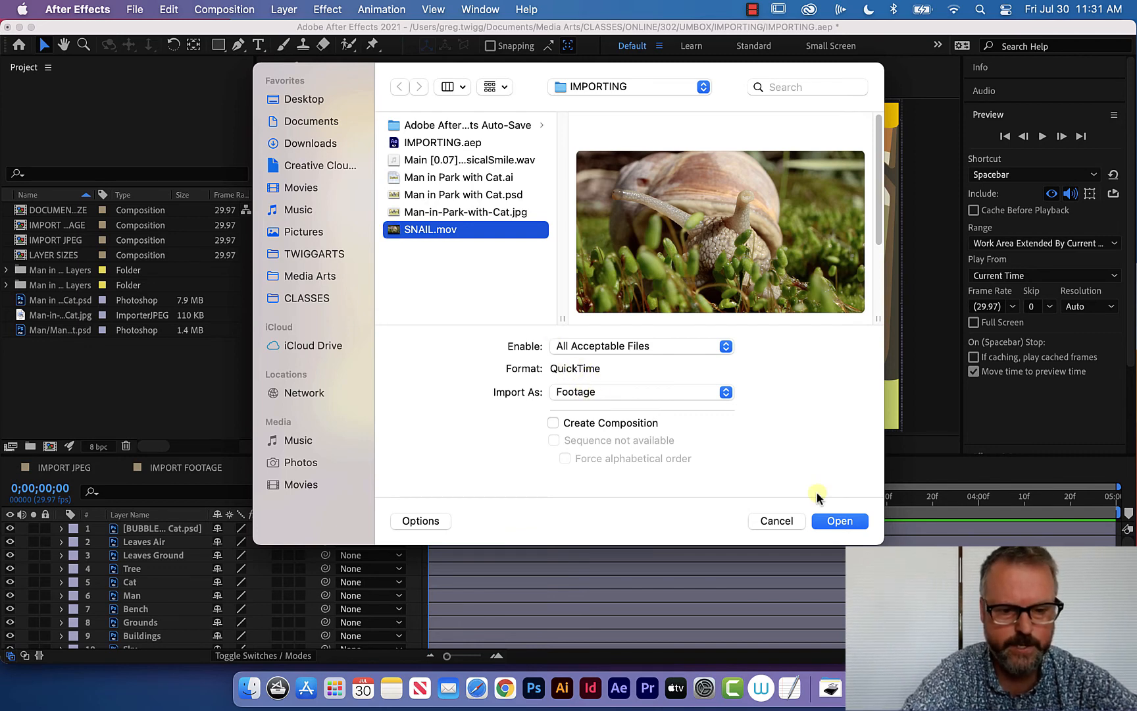
{"action": "left_click", "coordinate": [839, 520]}
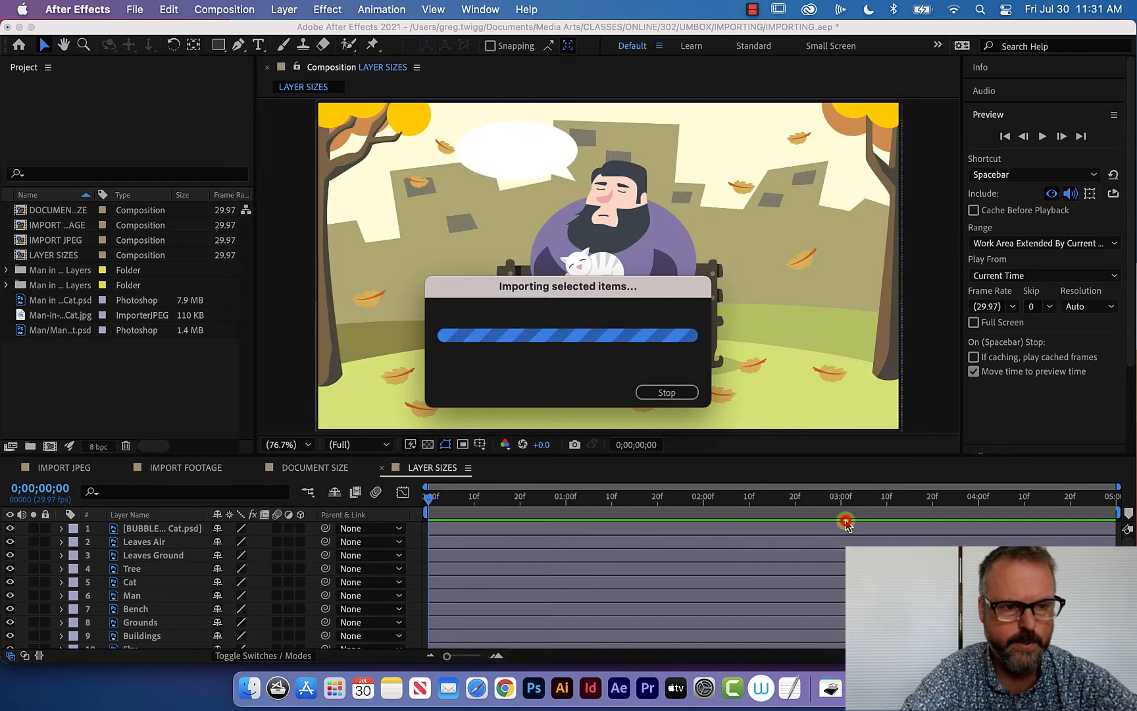
{"action": "left_click", "coordinate": [57, 393]}
Create a composition from the SNAIL.mov footage that matches its properties, and review its composition settings
{"action": "left_click", "coordinate": [20, 346]}
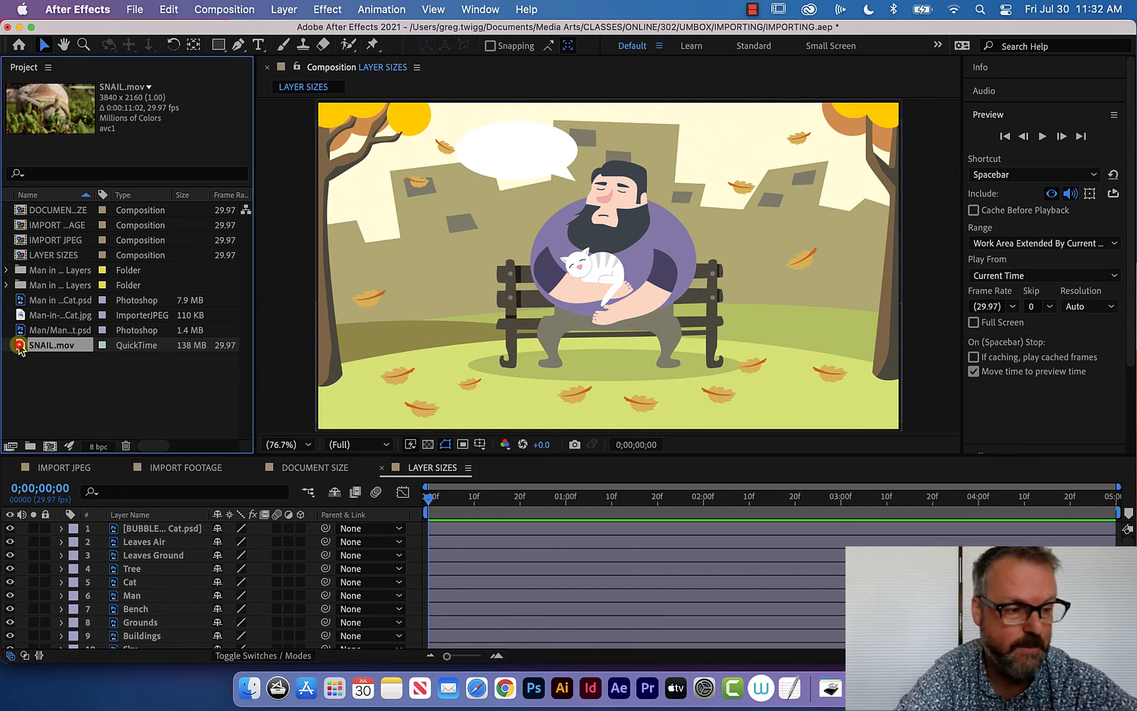
{"action": "left_click_drag", "start_coordinate": [20, 348], "coordinate": [50, 446]}
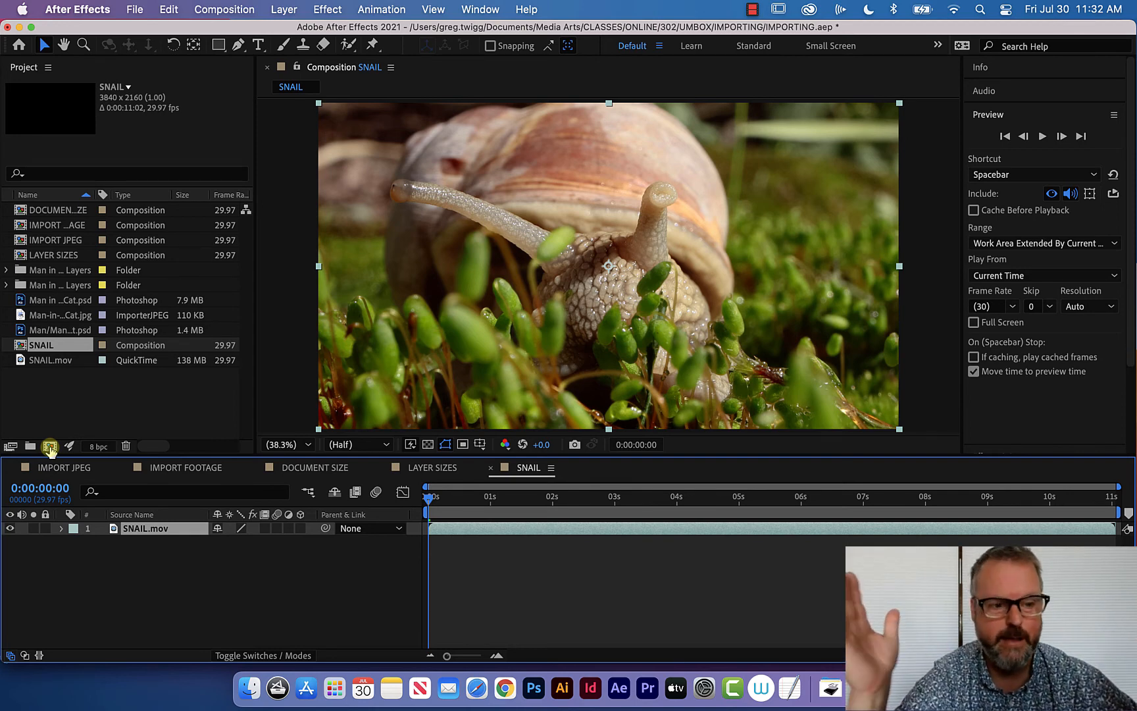
{"action": "left_click", "coordinate": [206, 8]}
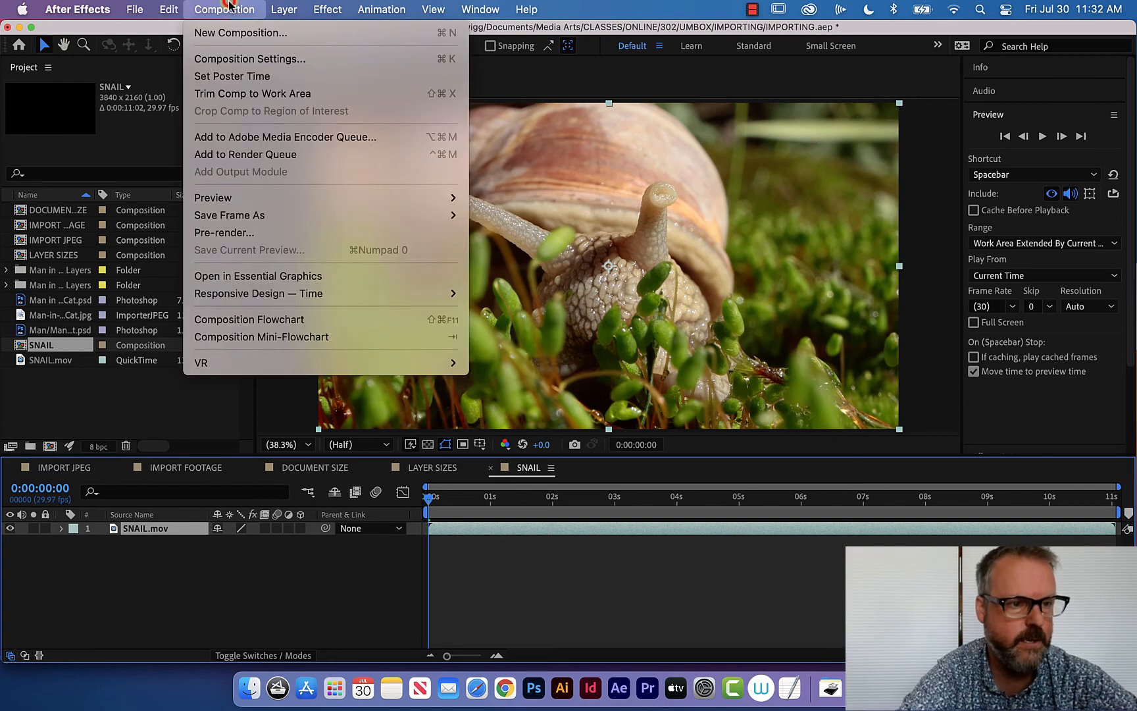
{"action": "left_click", "coordinate": [224, 60]}
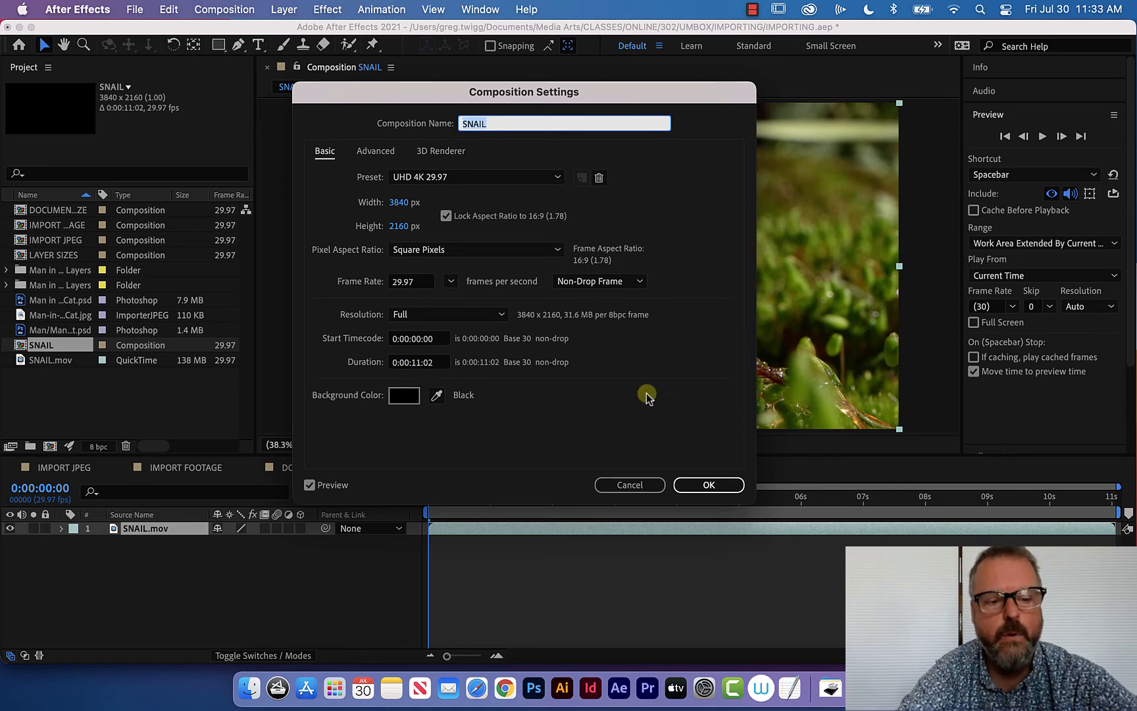
{"action": "left_click", "coordinate": [708, 485]}
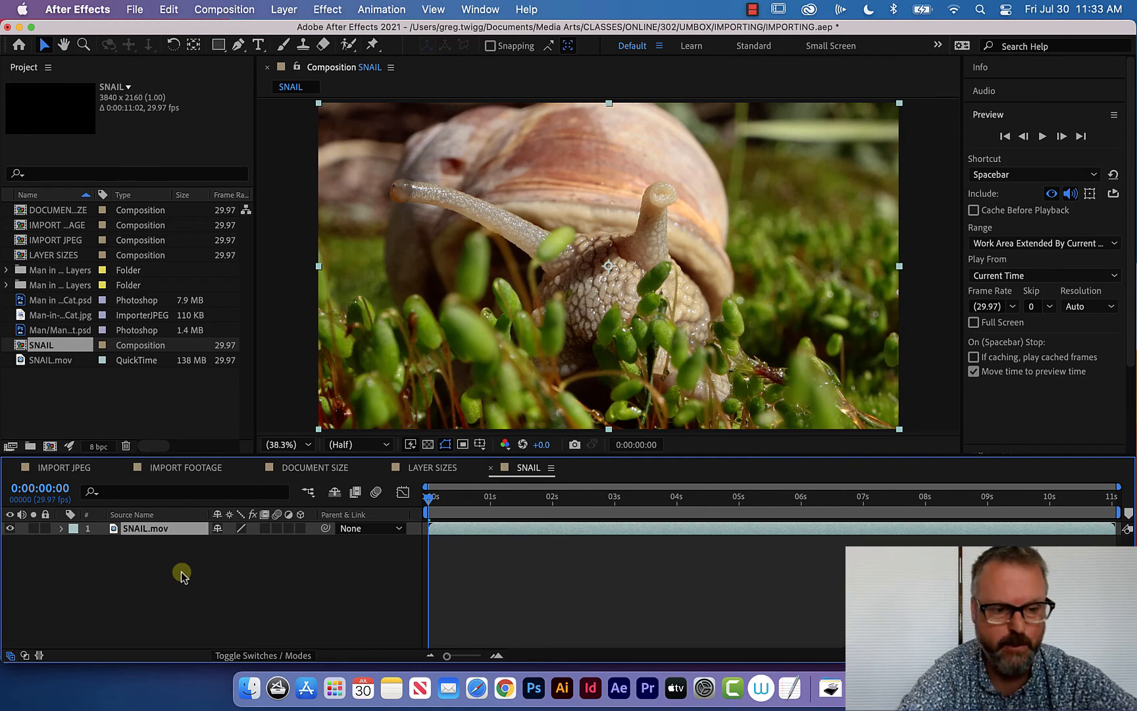
Create a new composition named SNAIL 1080 with the HDTV 1080 29.97 preset and a duration of 0:00:05:00
{"action": "left_click", "coordinate": [83, 394]}
{"action": "left_click", "coordinate": [50, 446]}
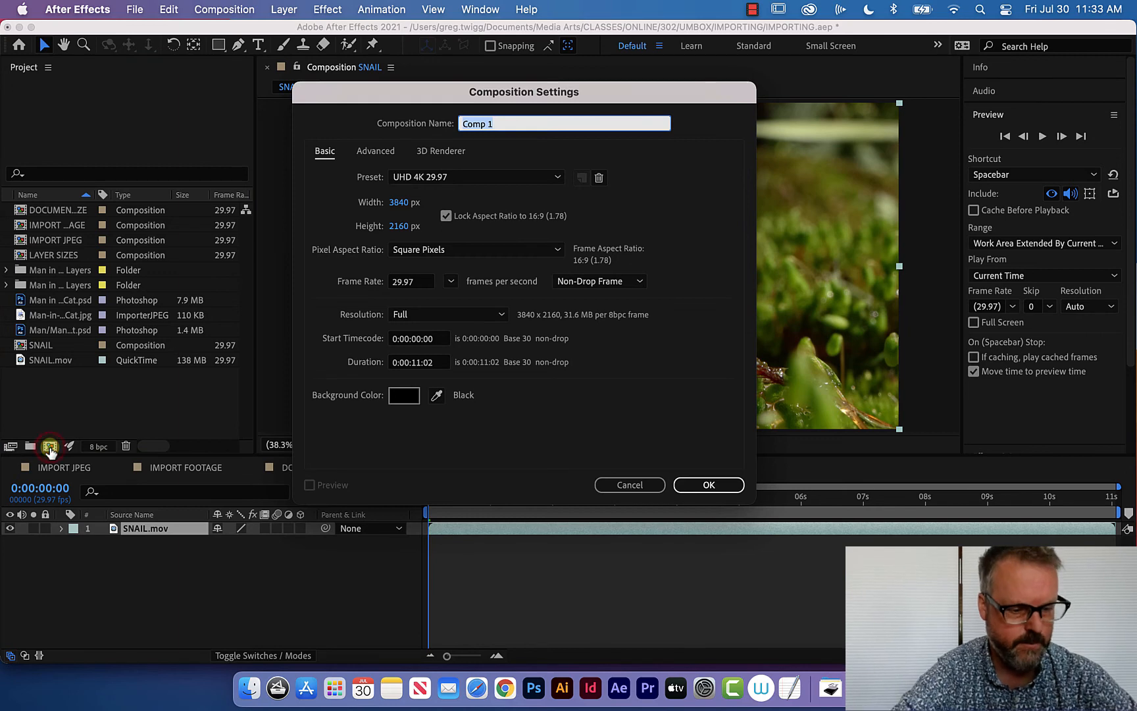
{"action": "type", "text": "SNAIL"}
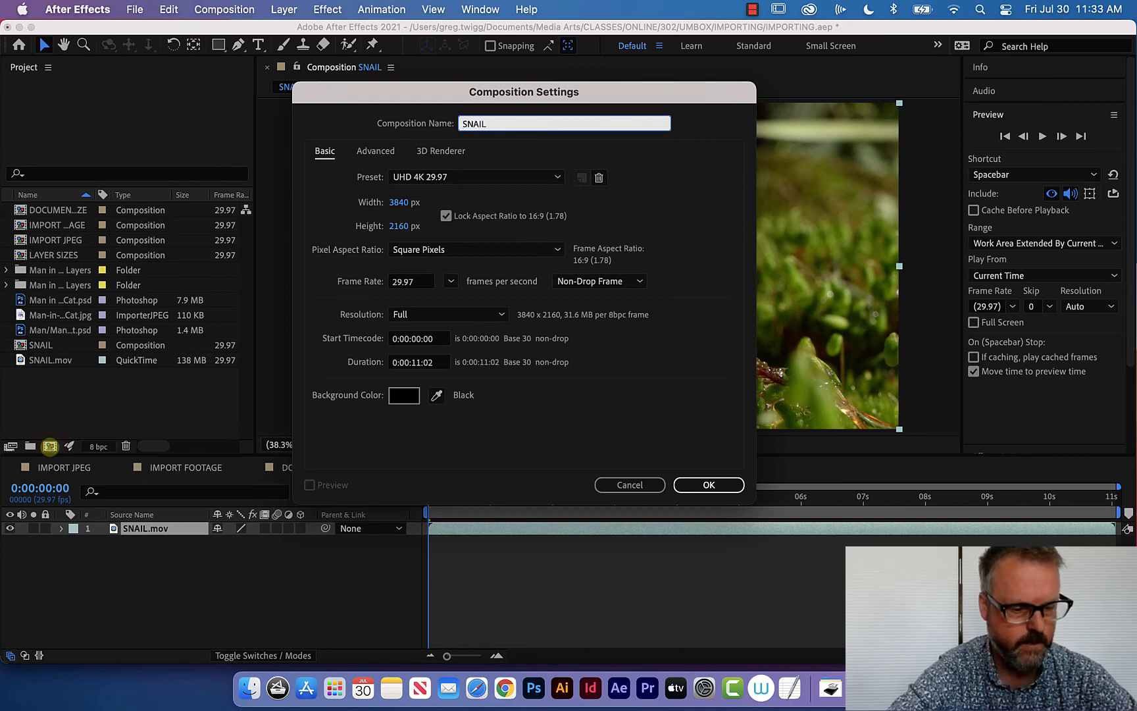
{"action": "type", "text": " 1080"}
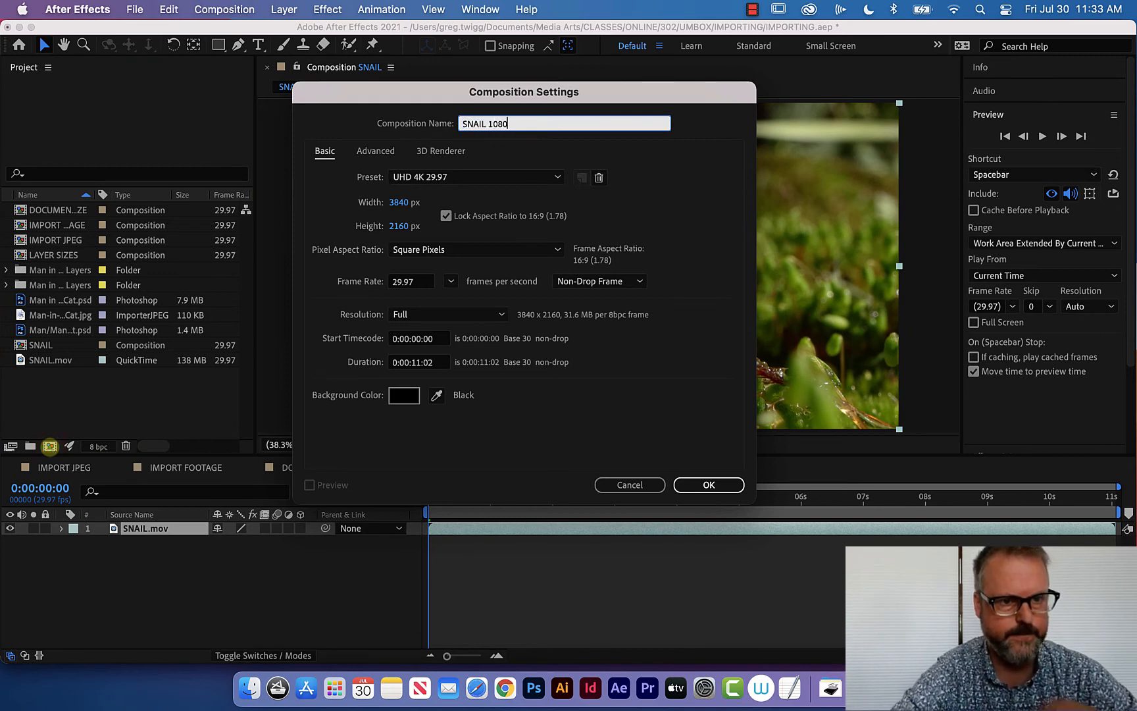
{"action": "left_click", "coordinate": [539, 177]}
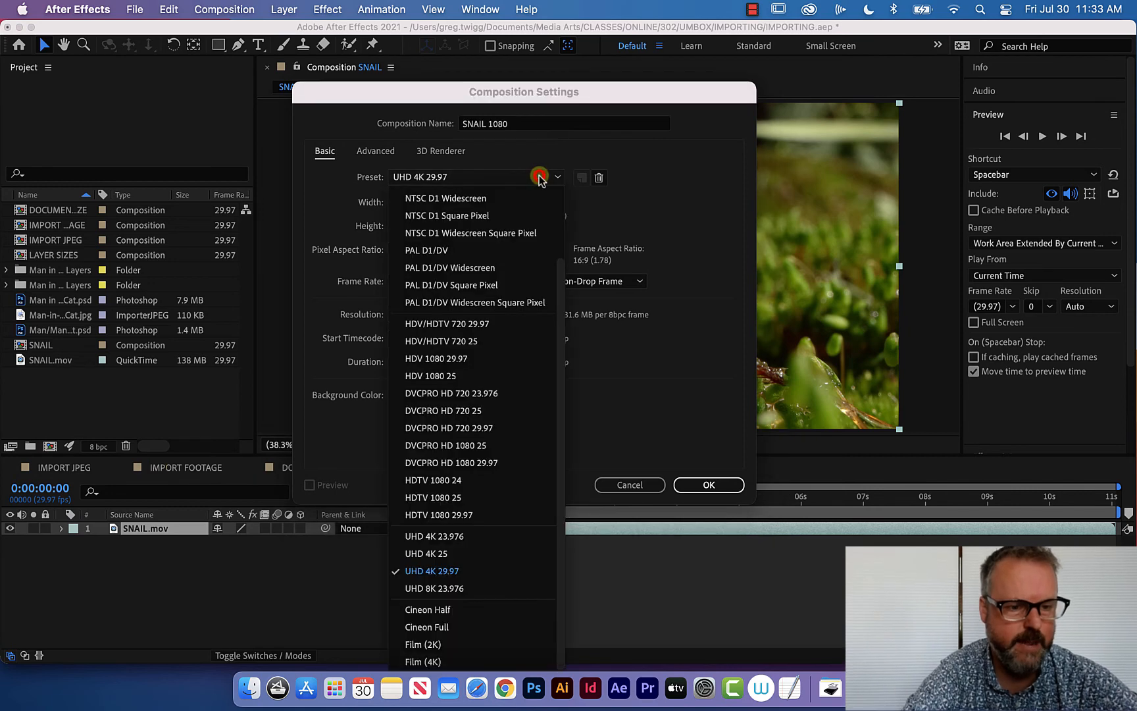
{"action": "left_click", "coordinate": [507, 515]}
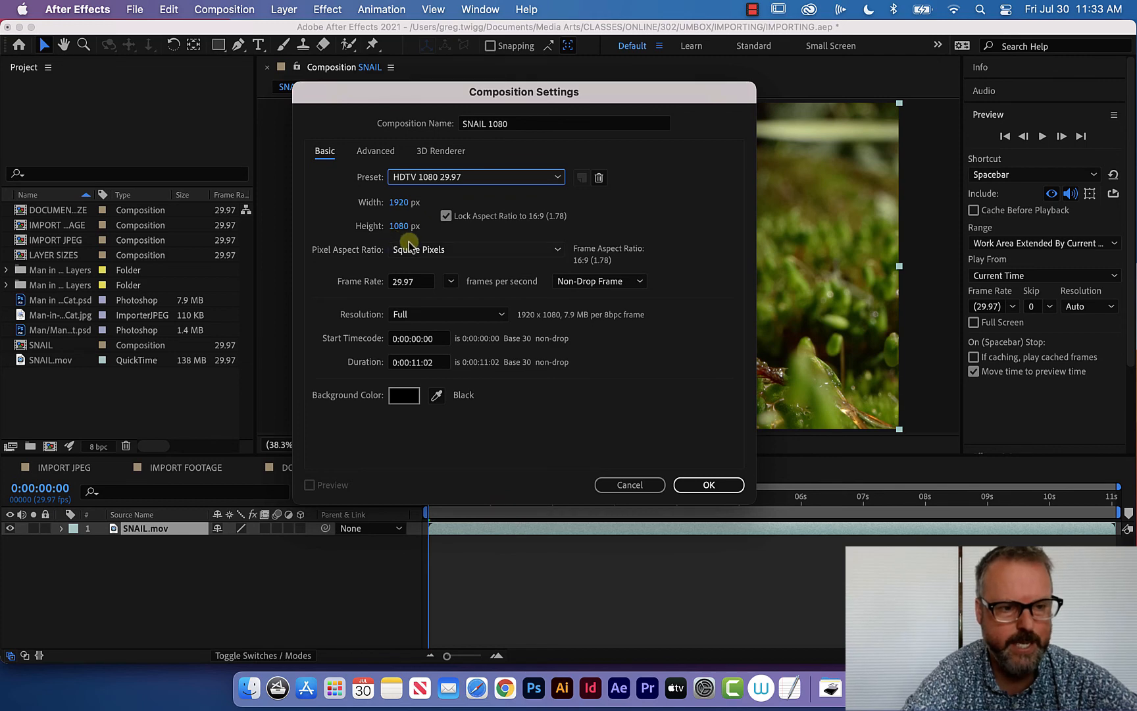
{"action": "left_click", "coordinate": [440, 364]}
{"action": "type", "text": "500"}
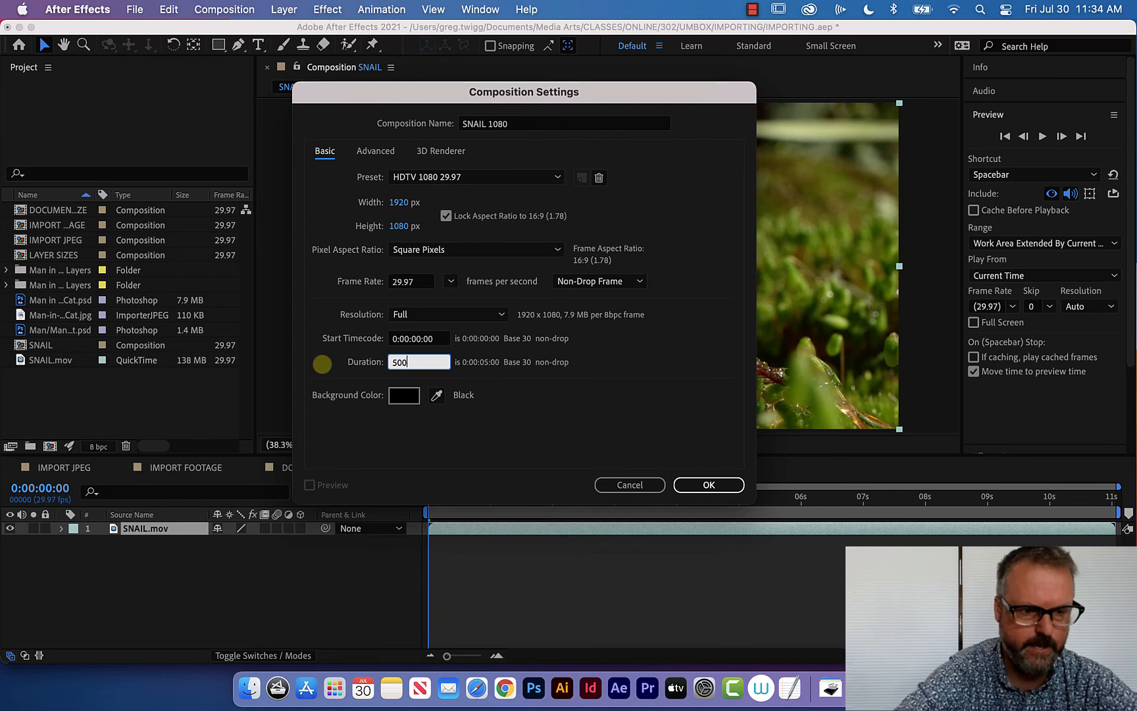
{"action": "key", "text": "Tab"}
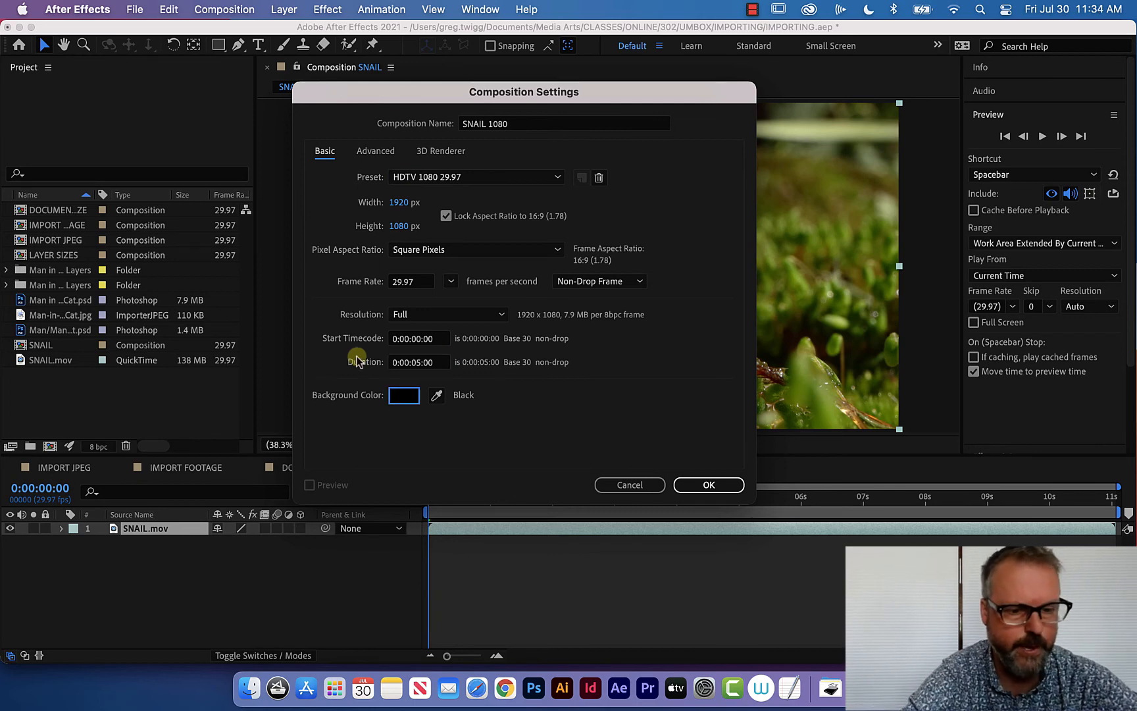
{"action": "left_click", "coordinate": [717, 480]}
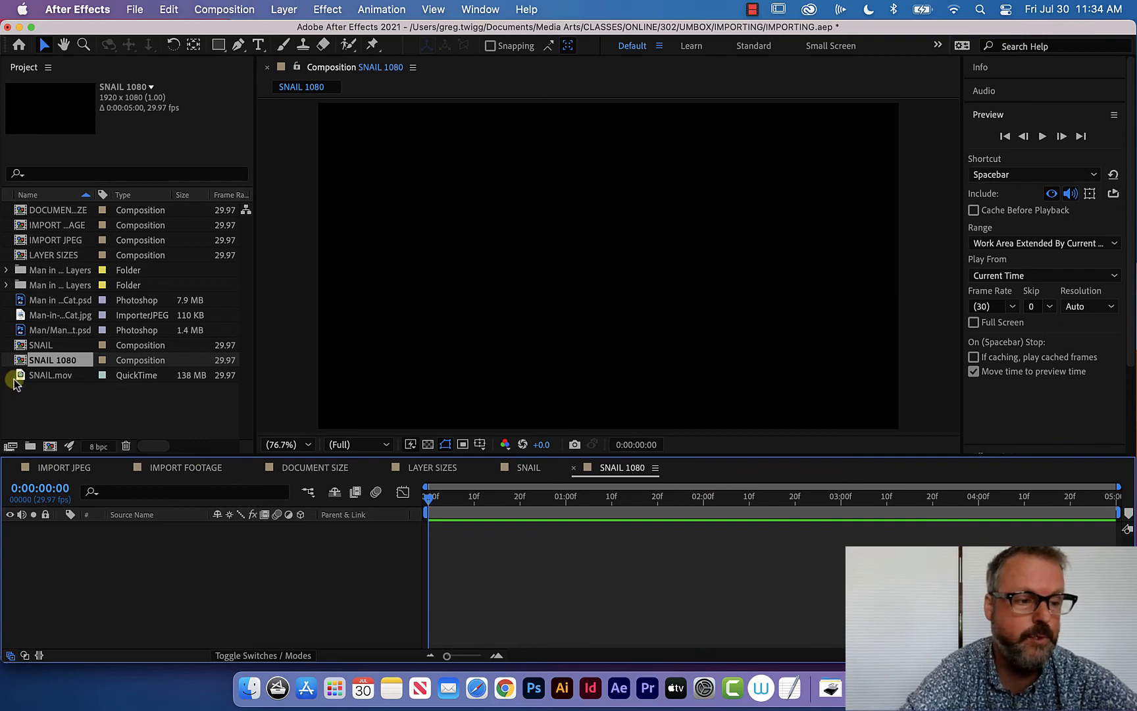
Add SNAIL.mov to the SNAIL 1080 composition and scale its layer to 50%
{"action": "left_click_drag", "start_coordinate": [20, 375], "coordinate": [94, 563]}
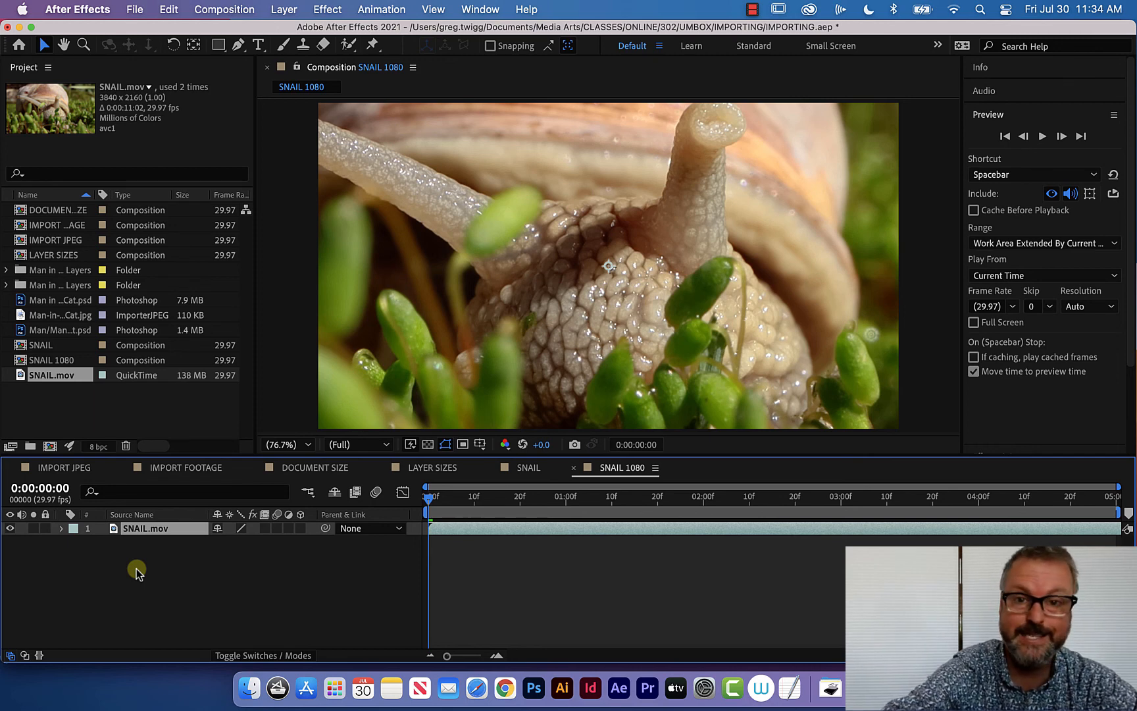
{"action": "key", "text": "s"}
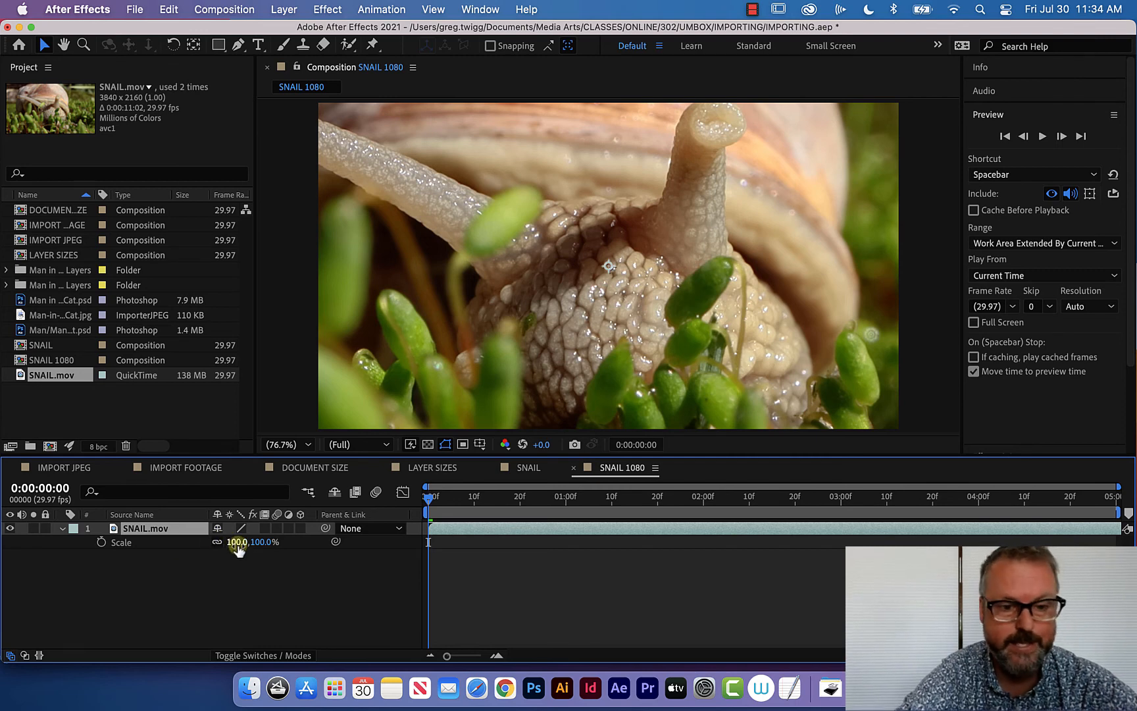
{"action": "left_click_drag", "start_coordinate": [238, 549], "coordinate": [197, 545]}
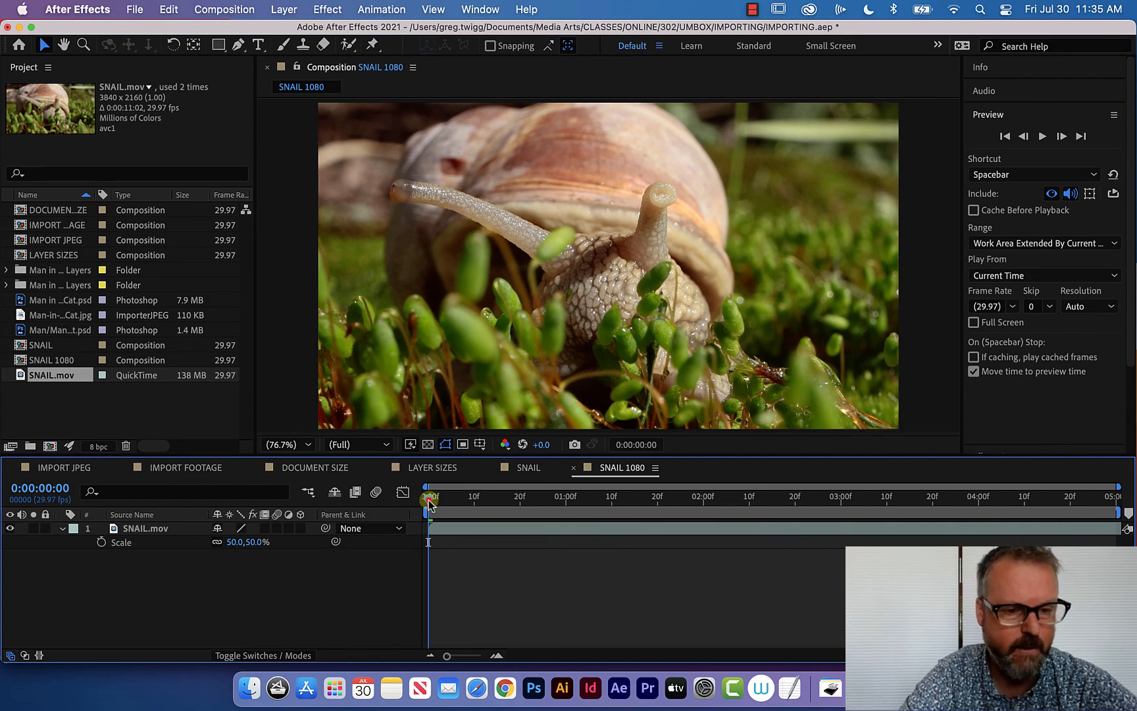
Scrub through the SNAIL 1080 composition and preview the scaled snail video from the start
{"action": "left_click_drag", "start_coordinate": [428, 501], "coordinate": [616, 502]}
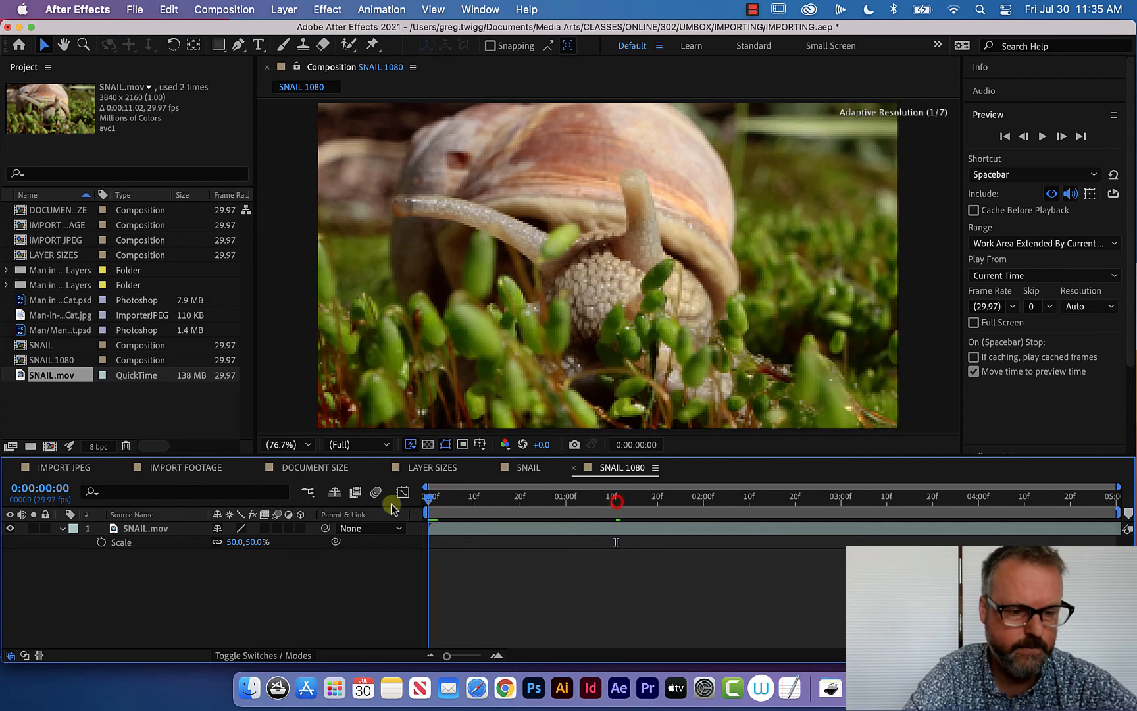
{"action": "key", "text": "space"}
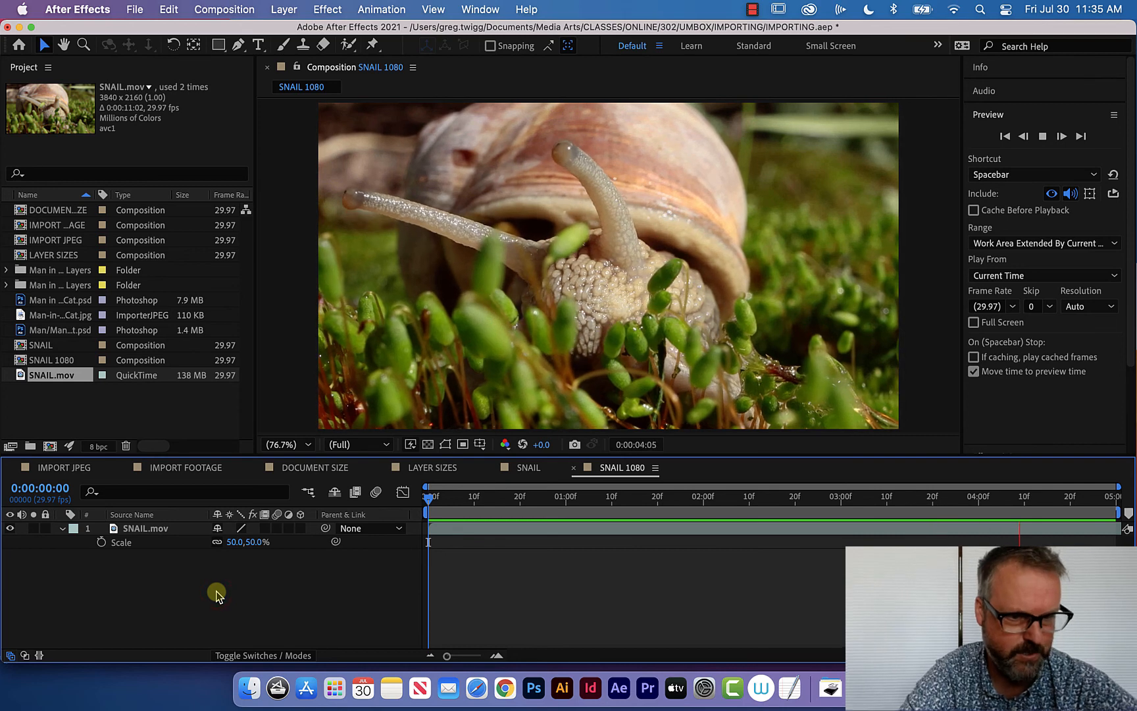
{"action": "key", "text": "space"}
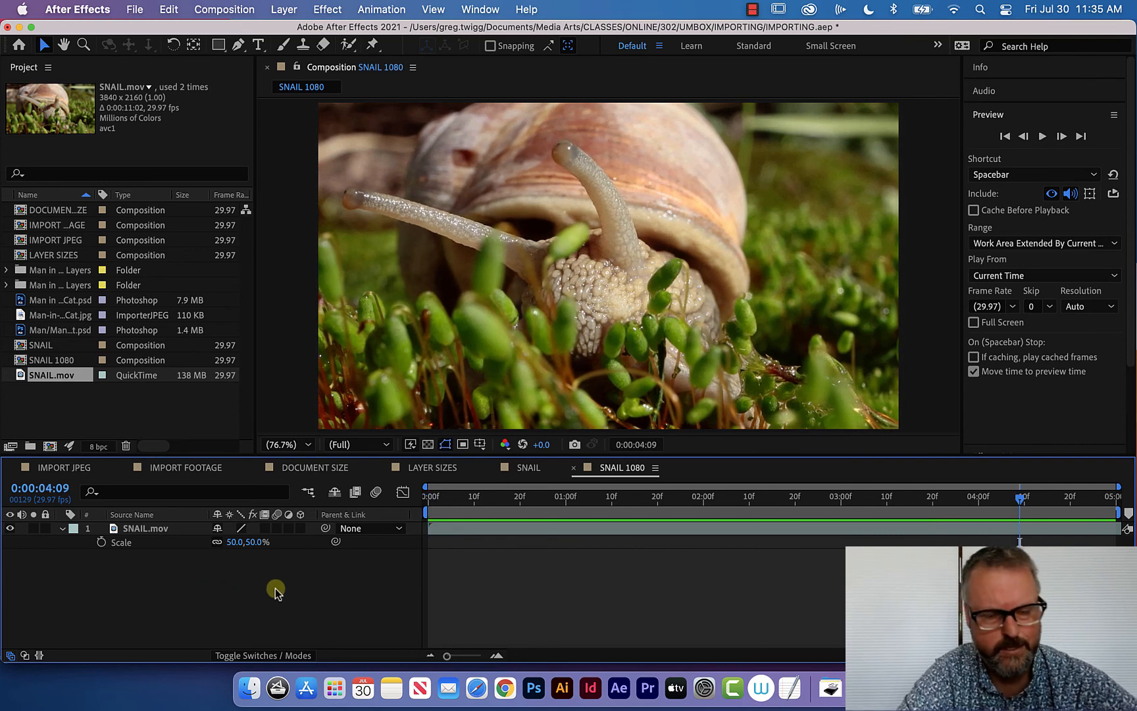
Import the audio file Main [0.07] by MusicalSmile.wav as footage
{"action": "left_click", "coordinate": [74, 406]}
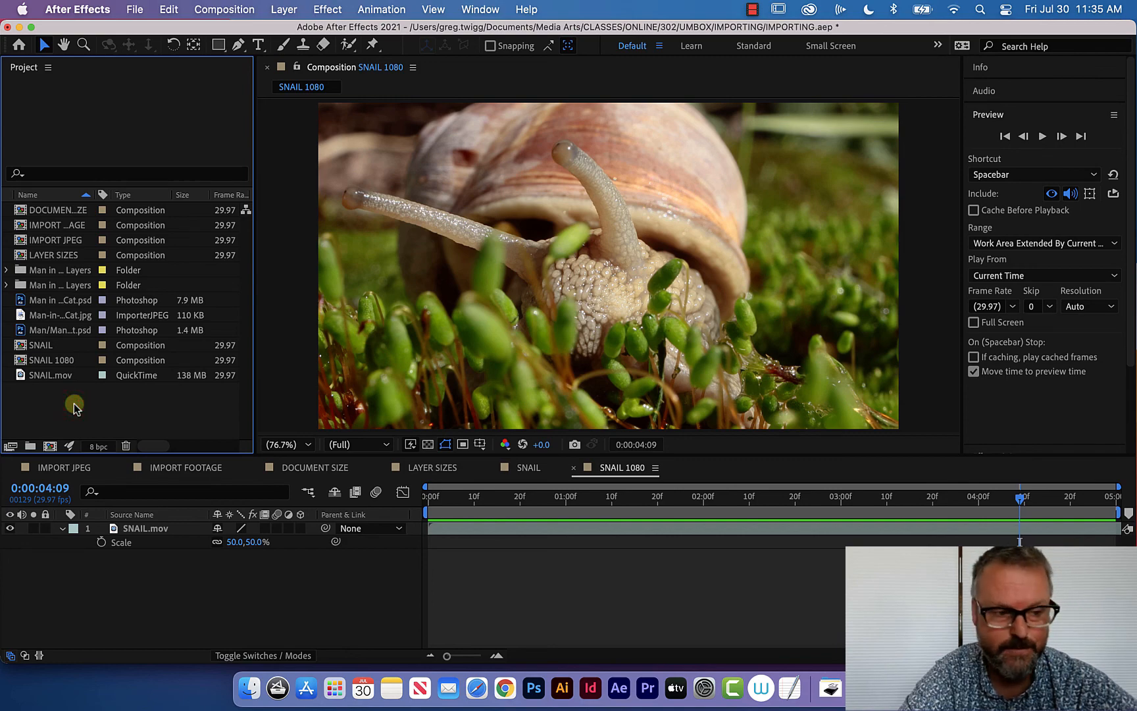
{"action": "double_click", "coordinate": [74, 403]}
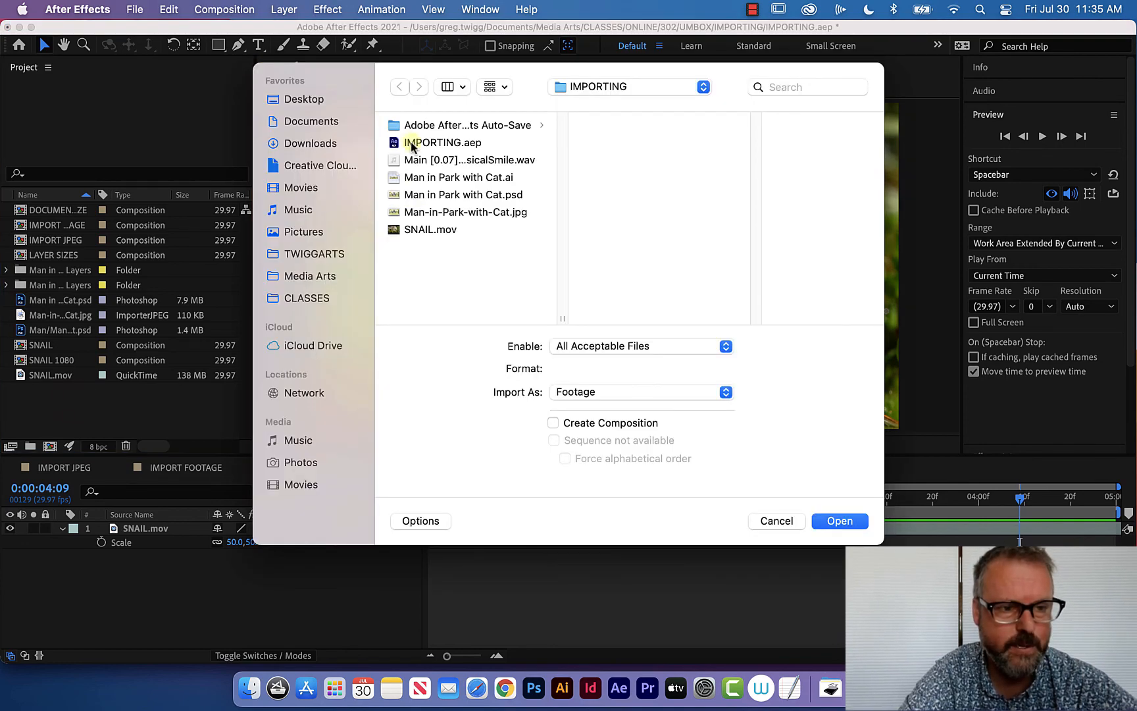
{"action": "left_click", "coordinate": [394, 160]}
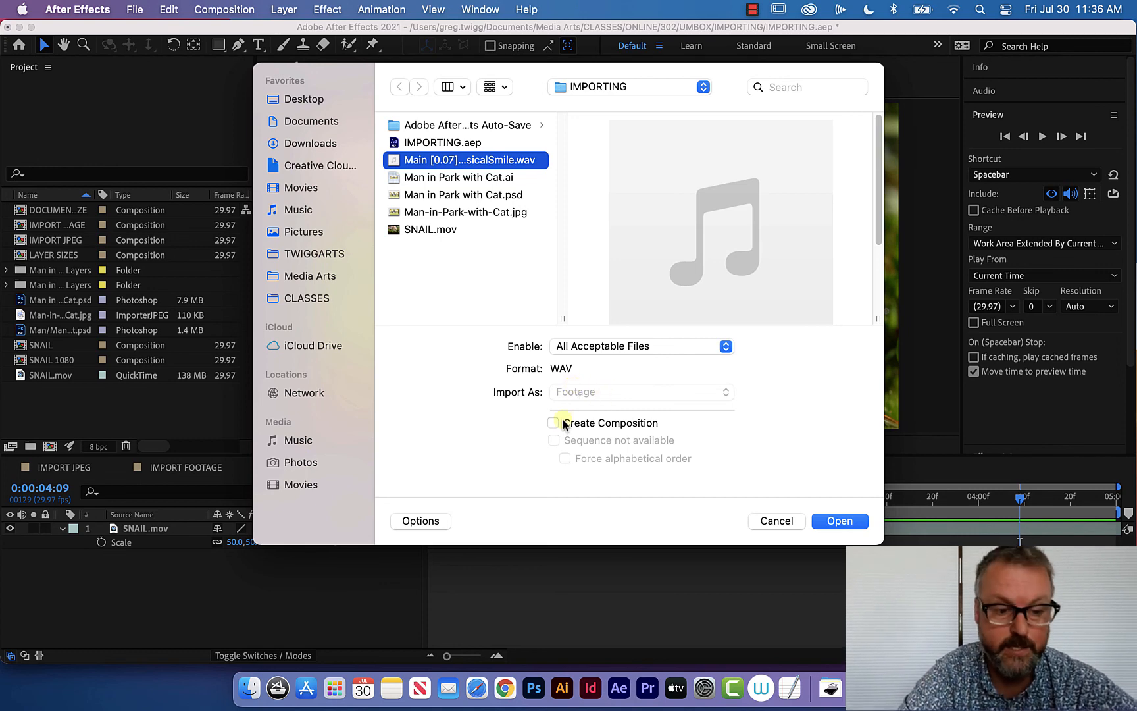
{"action": "left_click", "coordinate": [846, 522]}
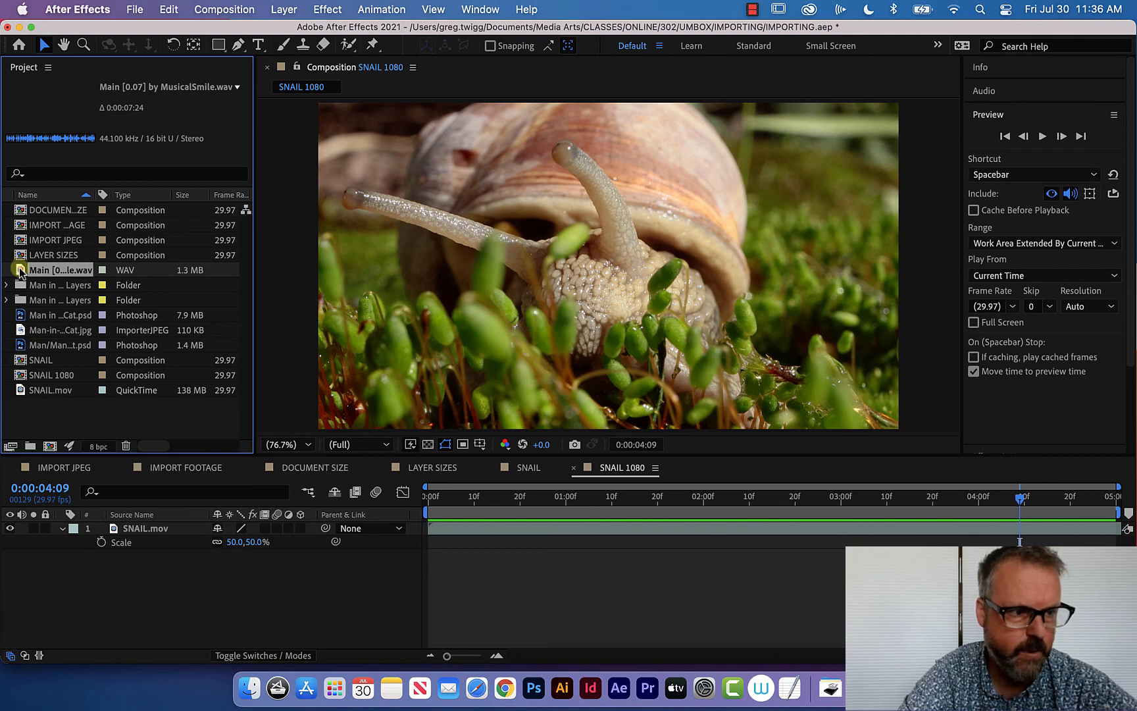
Place the WAV audio above SNAIL.mov in the SNAIL 1080 composition and preview both from the start
{"action": "left_click_drag", "start_coordinate": [20, 272], "coordinate": [118, 530]}
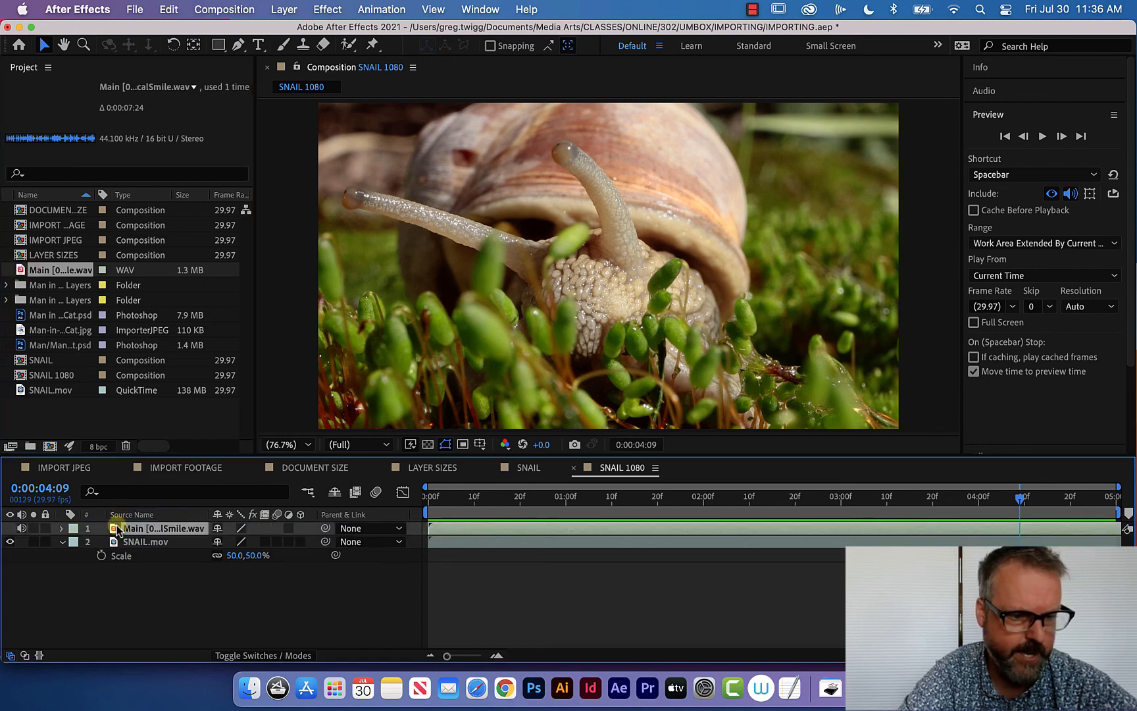
{"action": "left_click_drag", "start_coordinate": [445, 496], "coordinate": [425, 496]}
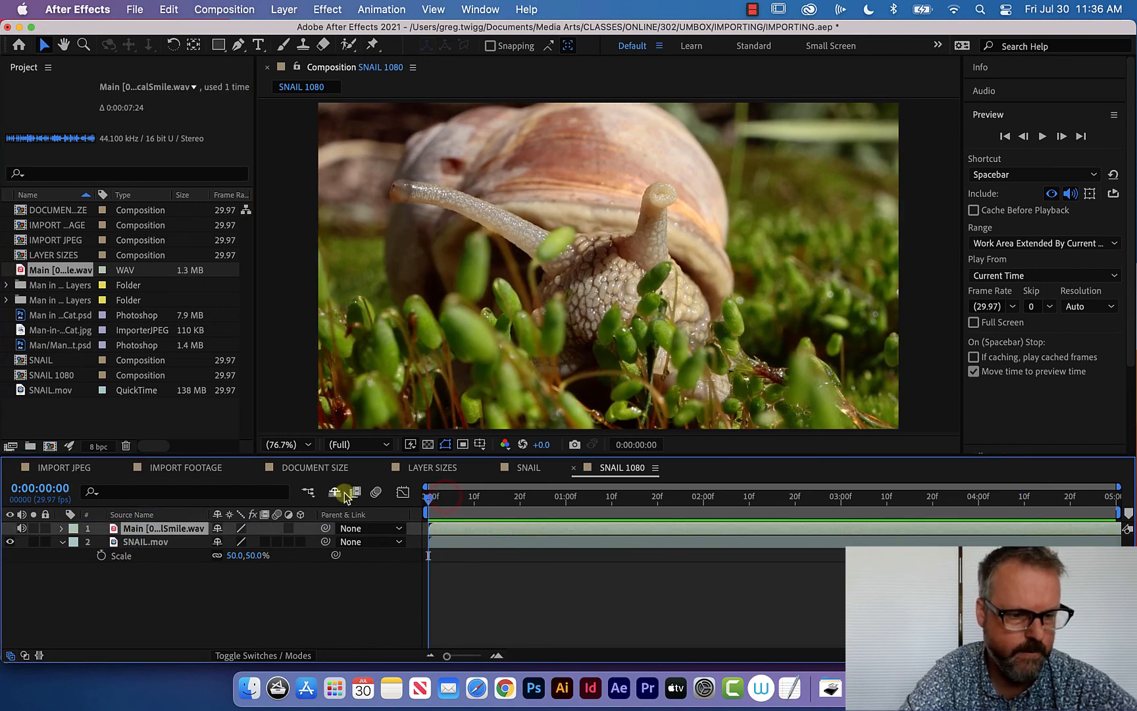
{"action": "key", "text": "space"}
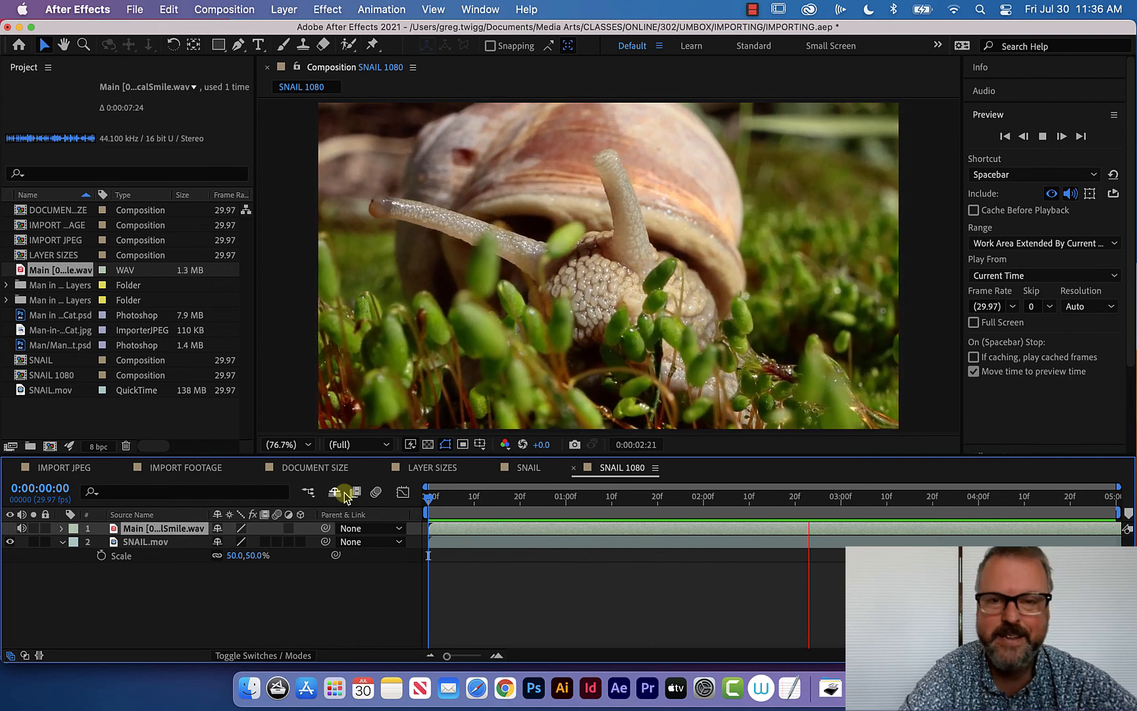
{"action": "key", "text": "space"}
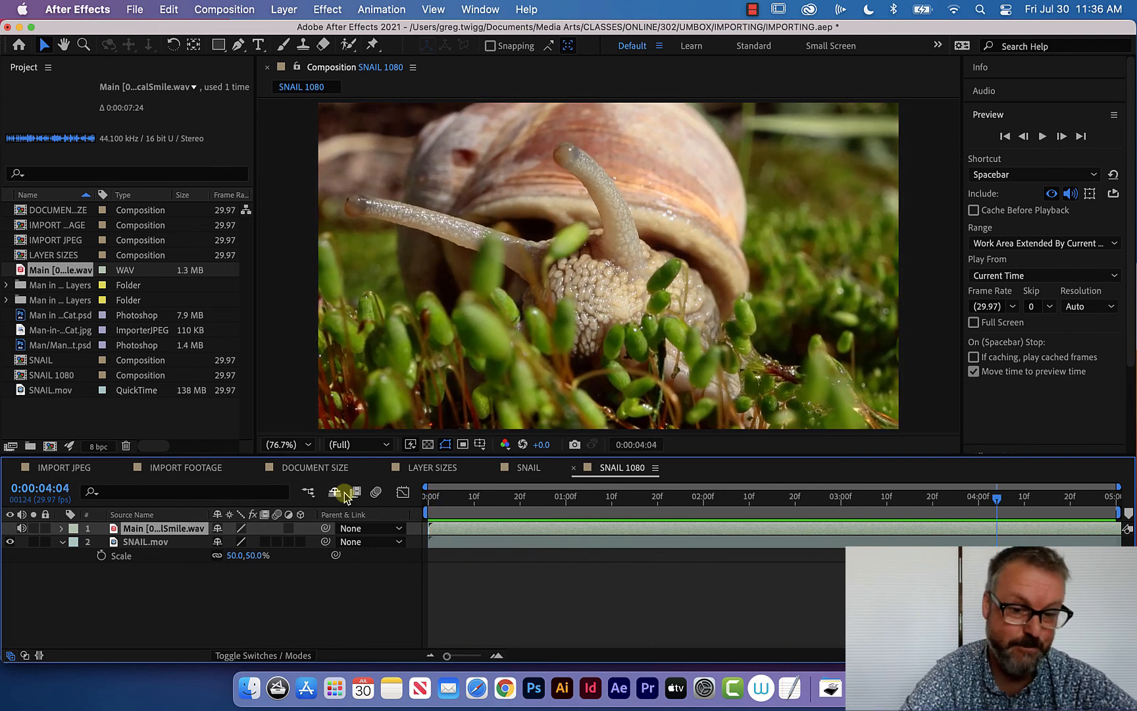
{"action": "left_click", "coordinate": [125, 580]}
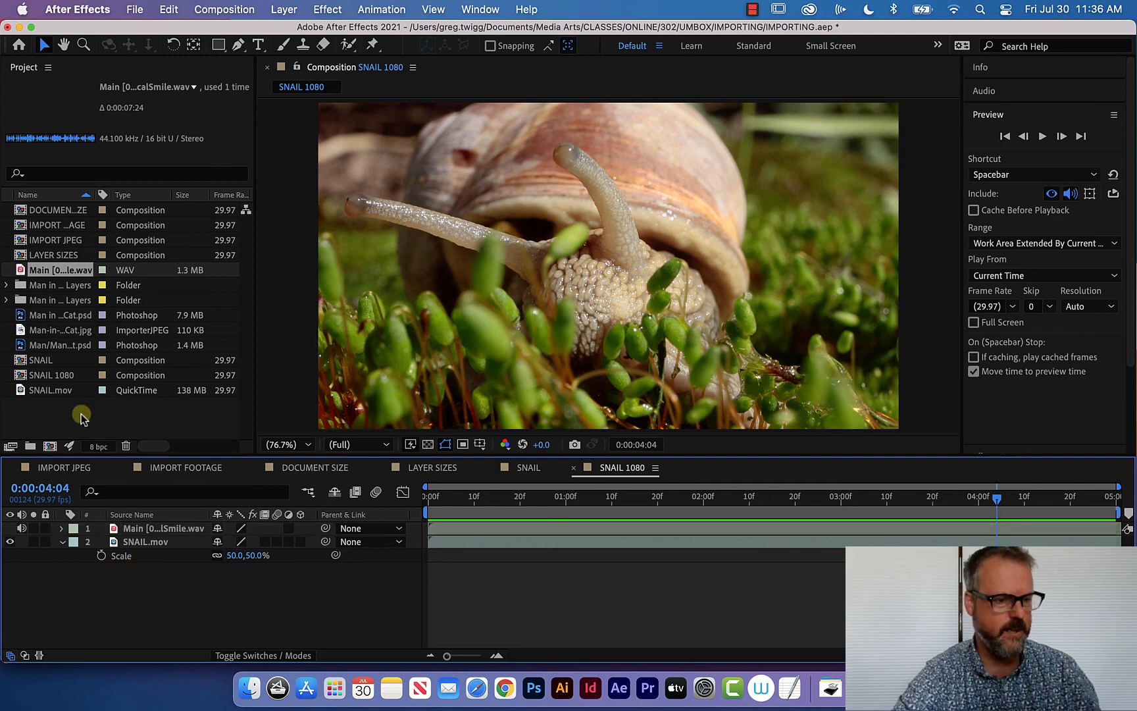
Create a project folder named AUDIO
{"action": "left_click", "coordinate": [29, 446]}
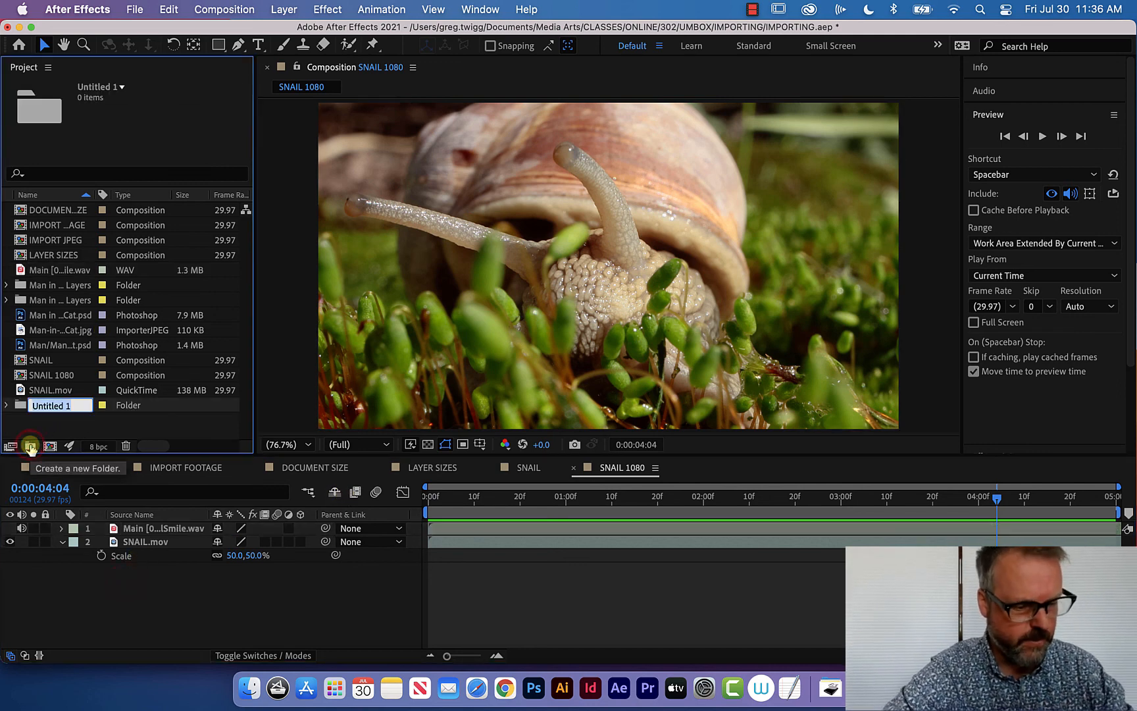
{"action": "type", "text": "AUDIO"}
{"action": "key", "text": "Return"}
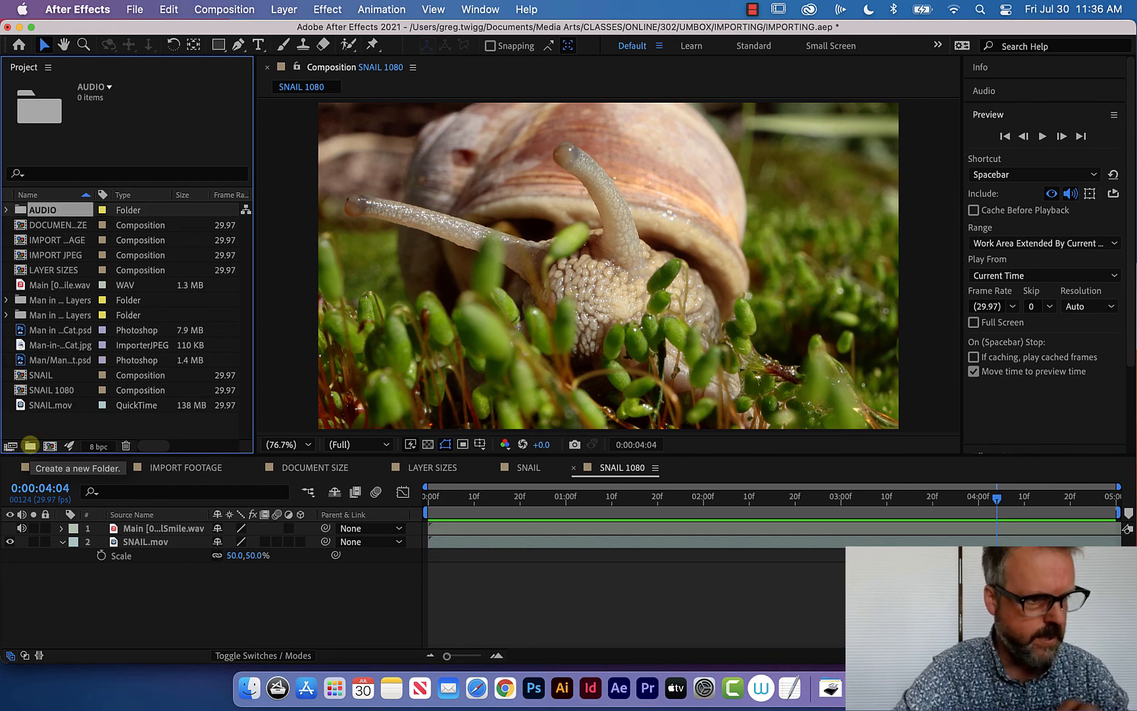
Move the WAV audio into the AUDIO folder and SNAIL.mov into a new project folder named MOVs
{"action": "left_click_drag", "start_coordinate": [19, 285], "coordinate": [15, 209]}
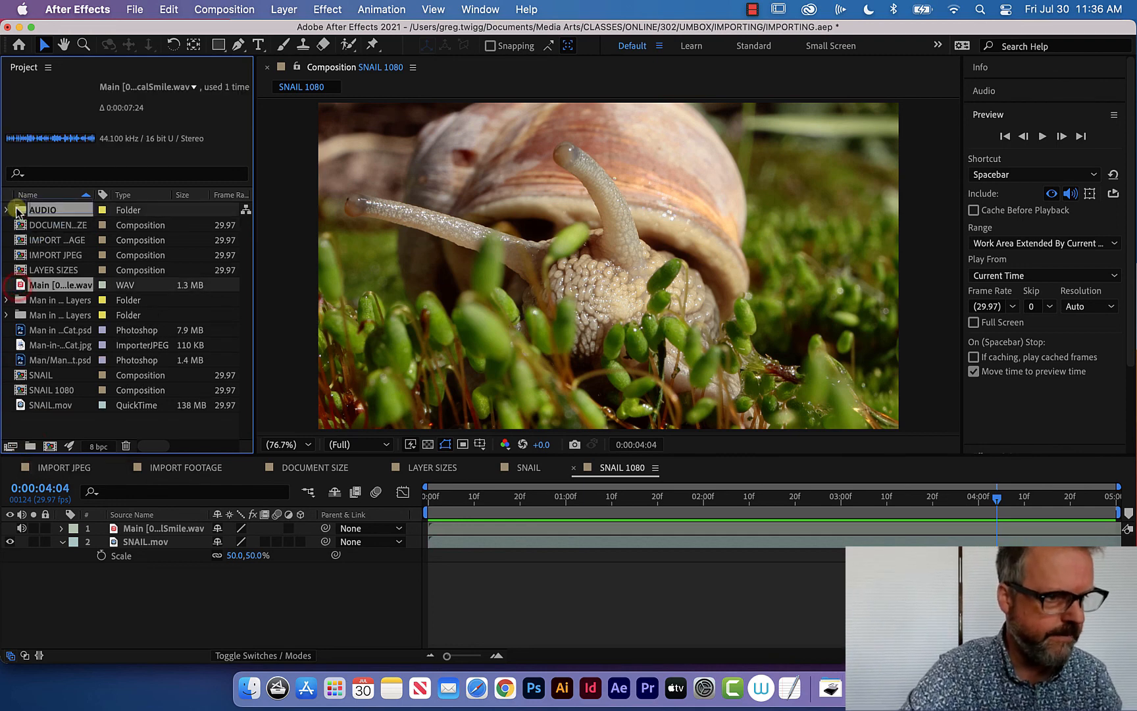
{"action": "left_click", "coordinate": [30, 446]}
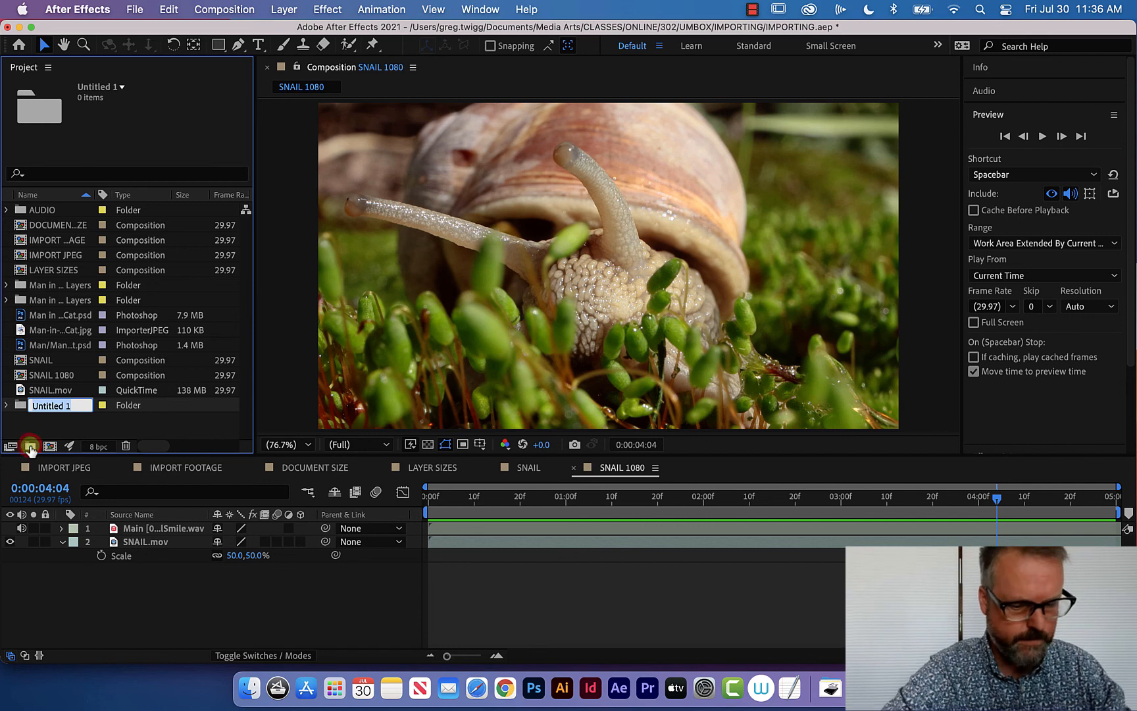
{"action": "type", "text": "MOVs"}
{"action": "key", "text": "Return"}
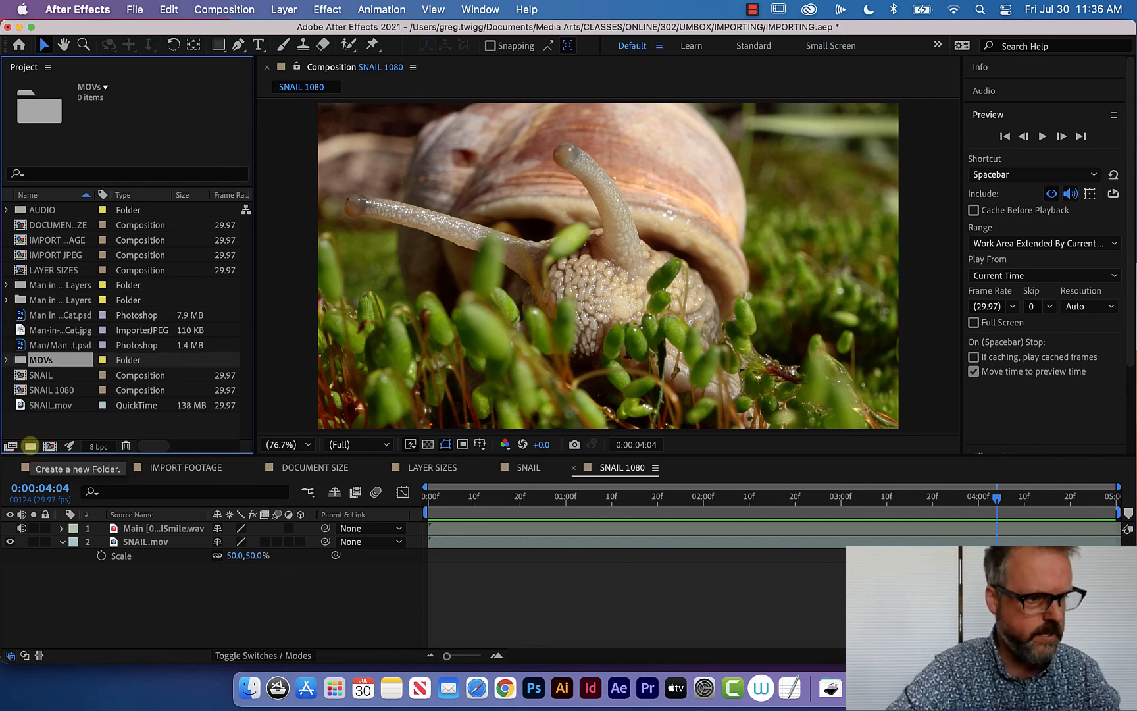
{"action": "left_click_drag", "start_coordinate": [20, 406], "coordinate": [26, 360]}
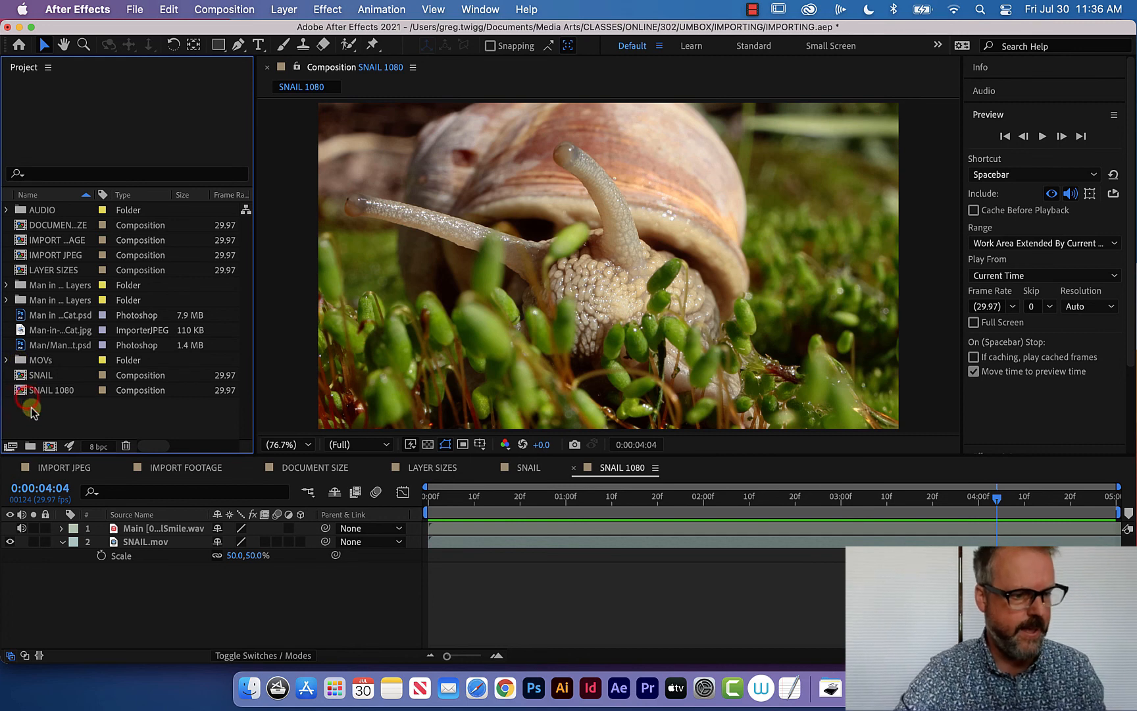
Create a project folder named ART and move the two Photoshop files and the JPEG of the man and cat into it
{"action": "left_click", "coordinate": [29, 446]}
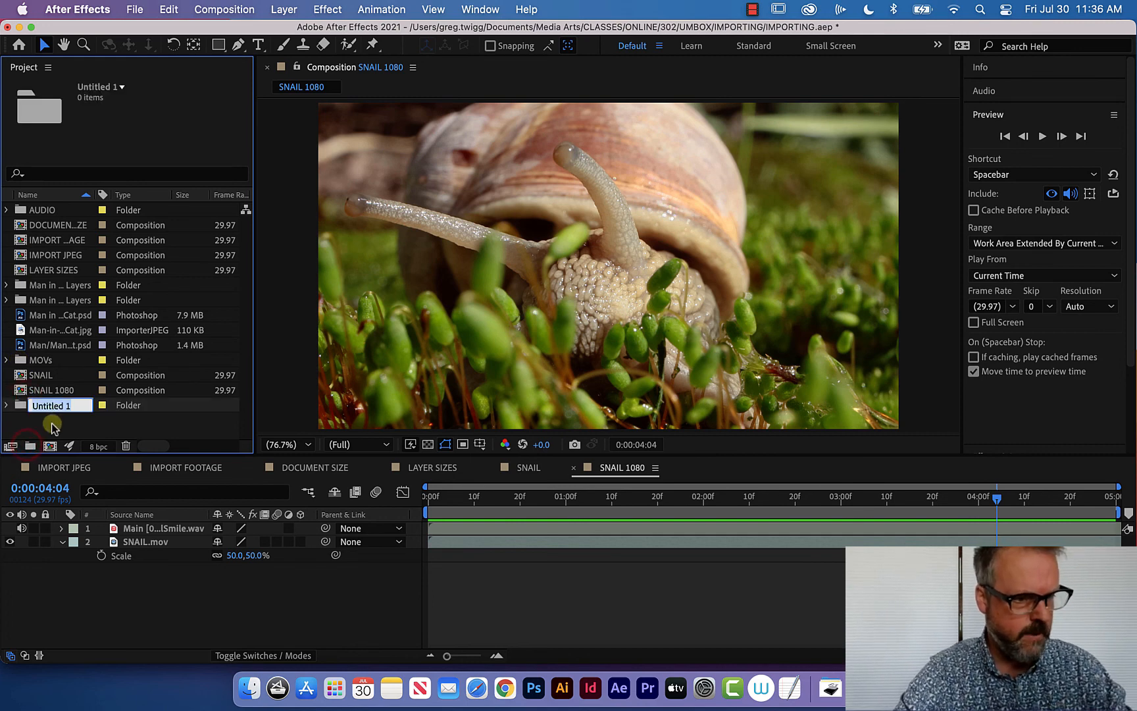
{"action": "type", "text": "ART"}
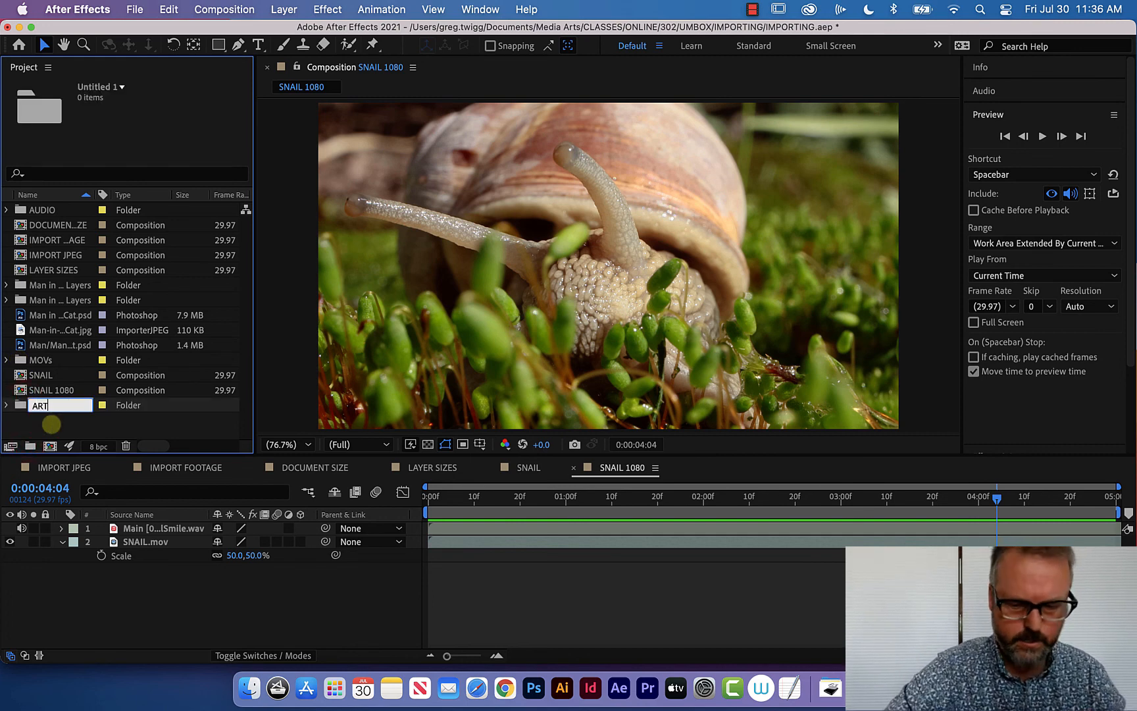
{"action": "key", "text": "Return"}
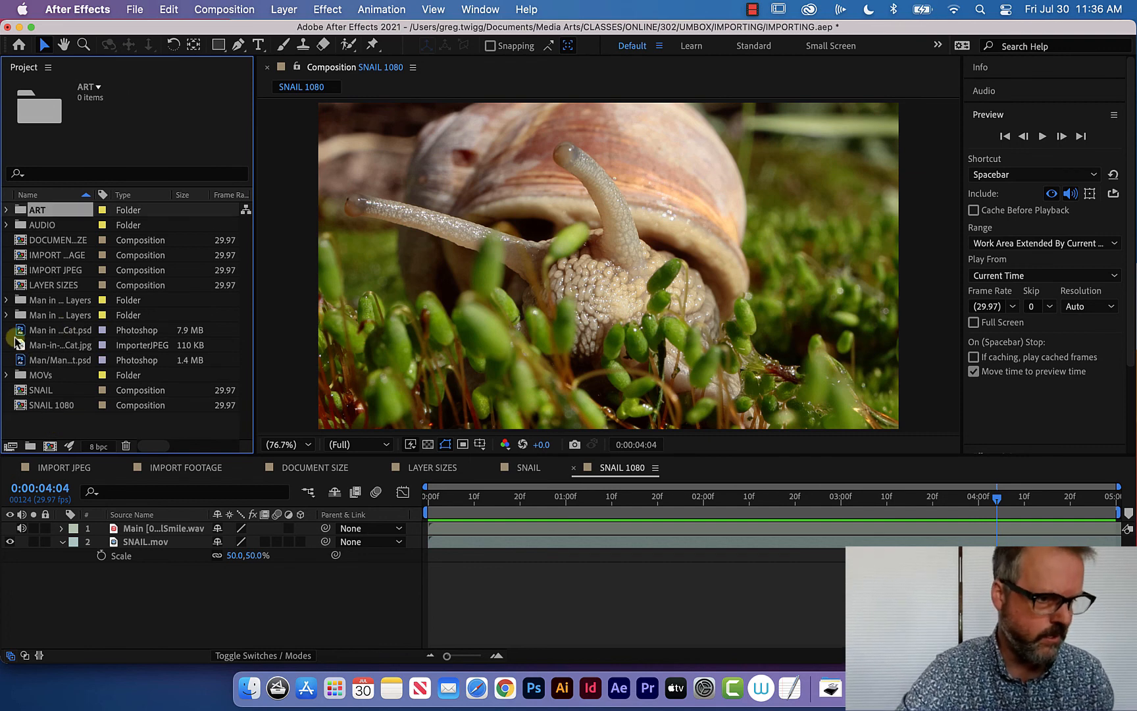
{"action": "left_click_drag", "start_coordinate": [6, 324], "coordinate": [23, 362]}
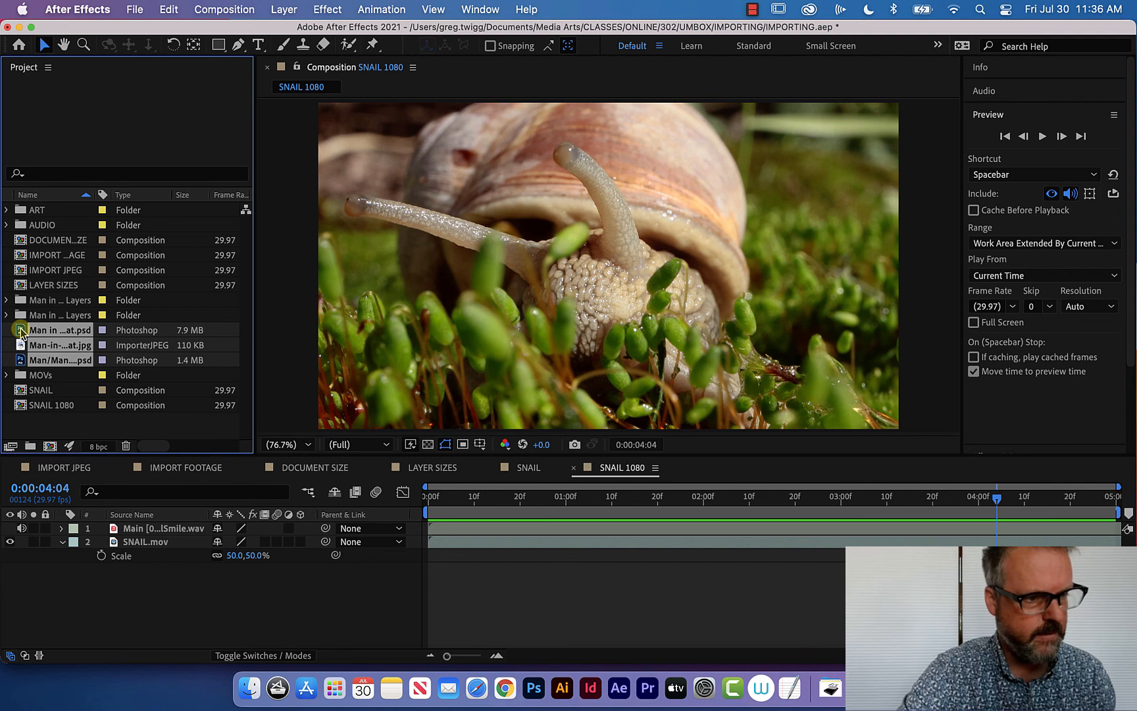
{"action": "left_click_drag", "start_coordinate": [21, 331], "coordinate": [15, 210]}
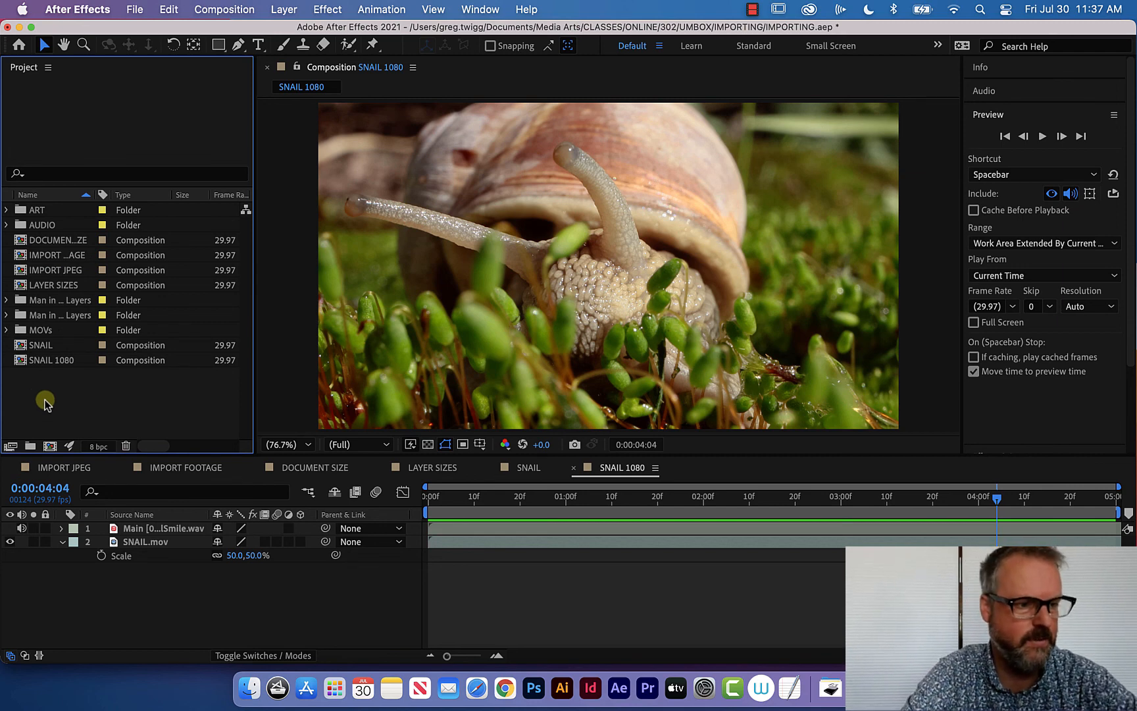
Move both Man in Park layer folders into the ART folder and check the folder's contents
{"action": "left_click", "coordinate": [21, 302]}
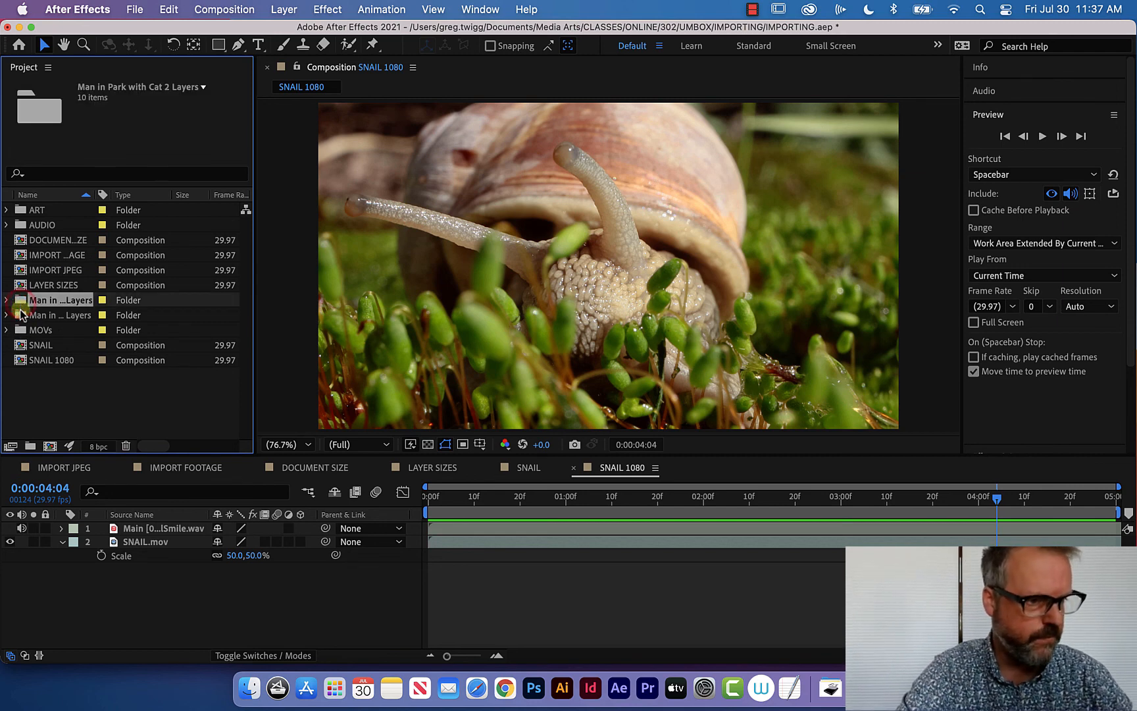
{"action": "left_click", "coordinate": [20, 315], "text": "shift"}
{"action": "left_click_drag", "start_coordinate": [20, 314], "coordinate": [19, 212]}
{"action": "left_click", "coordinate": [7, 210]}
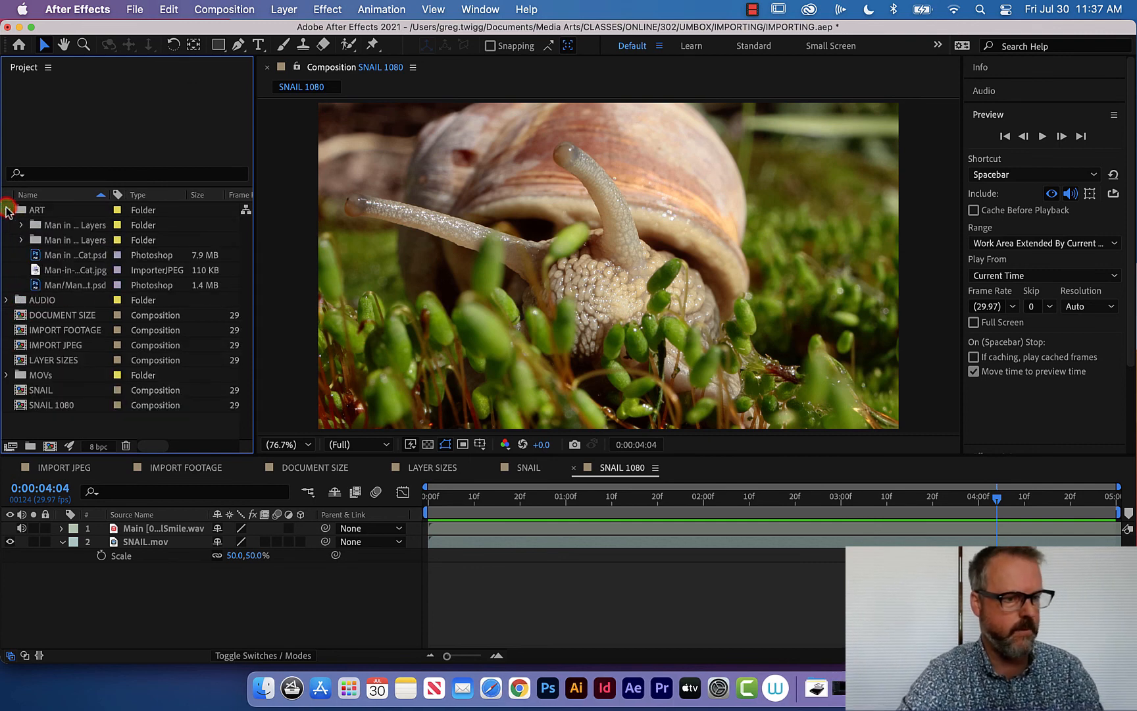
{"action": "left_click", "coordinate": [6, 210]}
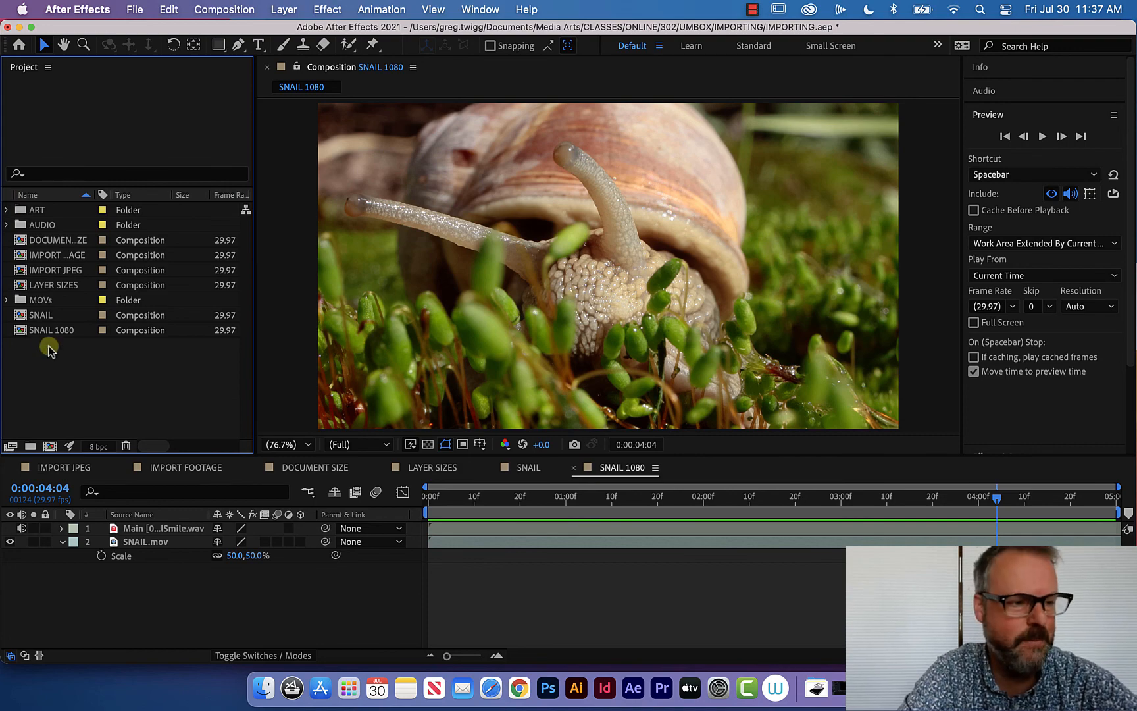
{"action": "left_click", "coordinate": [51, 373]}
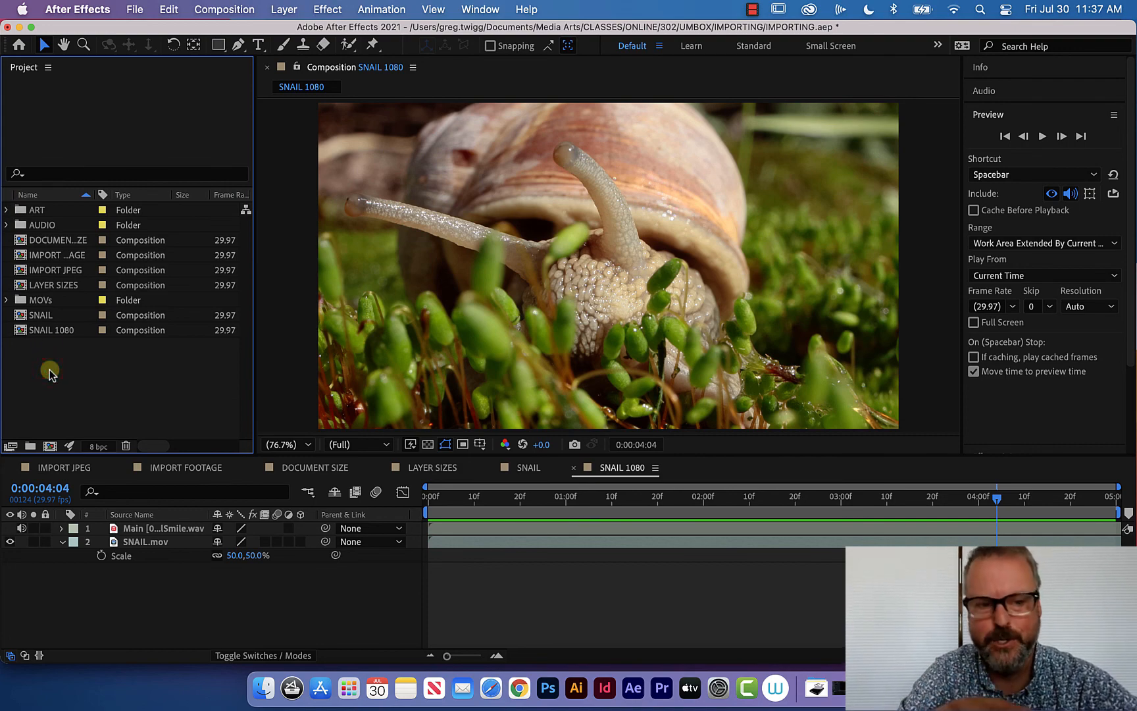